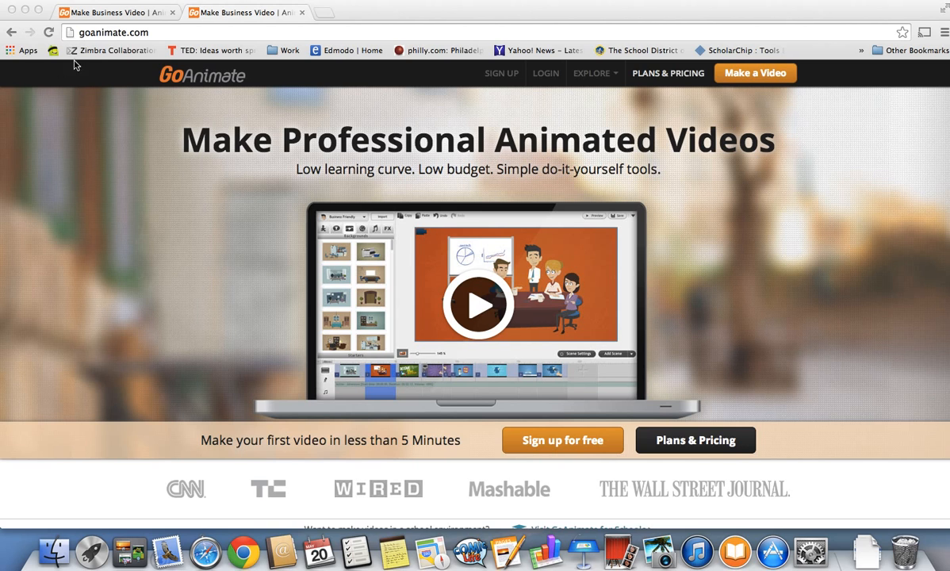
# Step: Search Google for "go animate" and open the GoAnimate.com homepage from the results
pyautogui.click(111, 36)
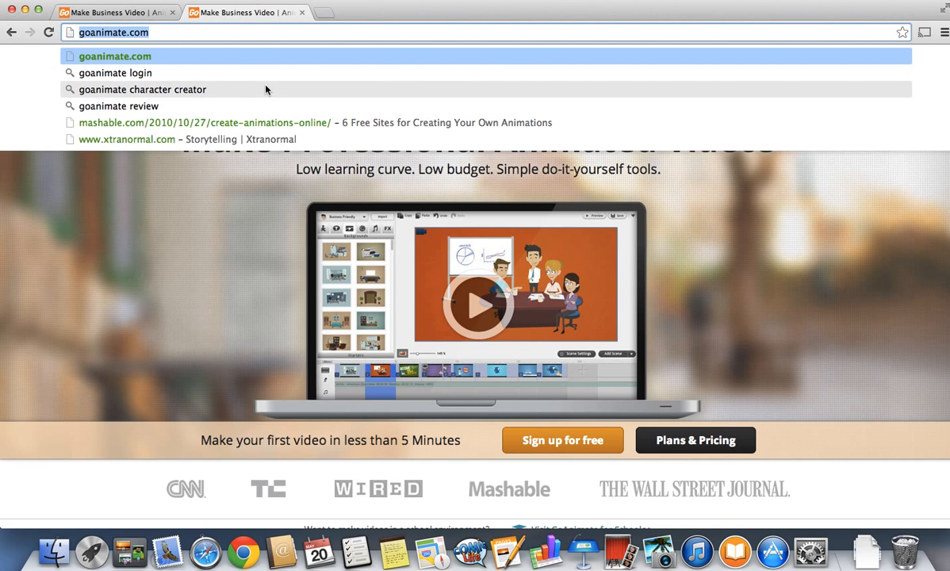
pyautogui.write('www.googl')
pyautogui.press('Return')
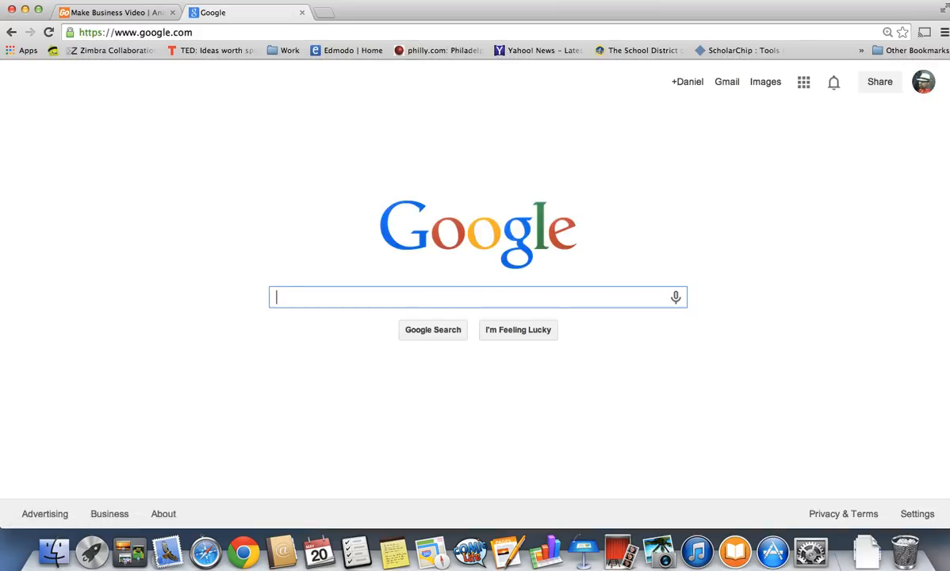
pyautogui.write('go animate')
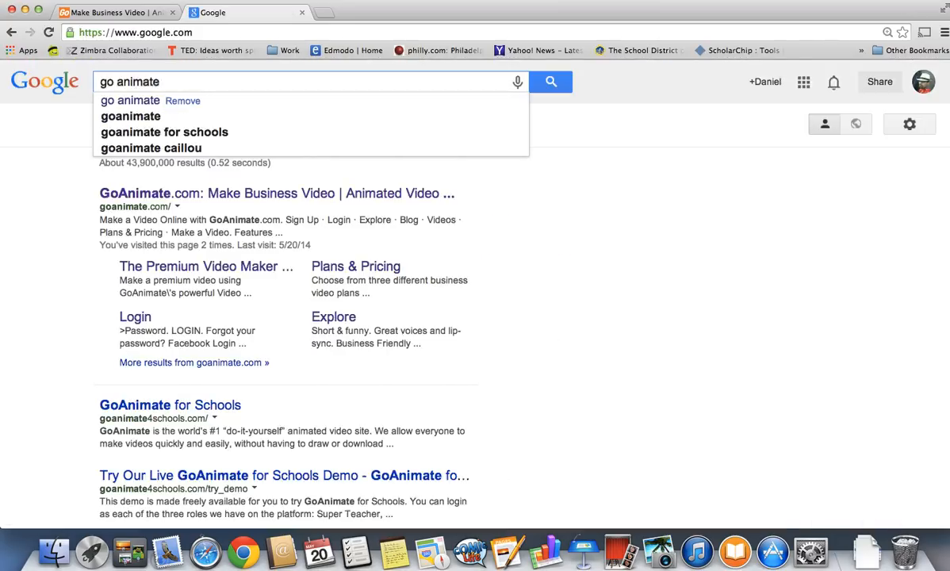
pyautogui.press('Return')
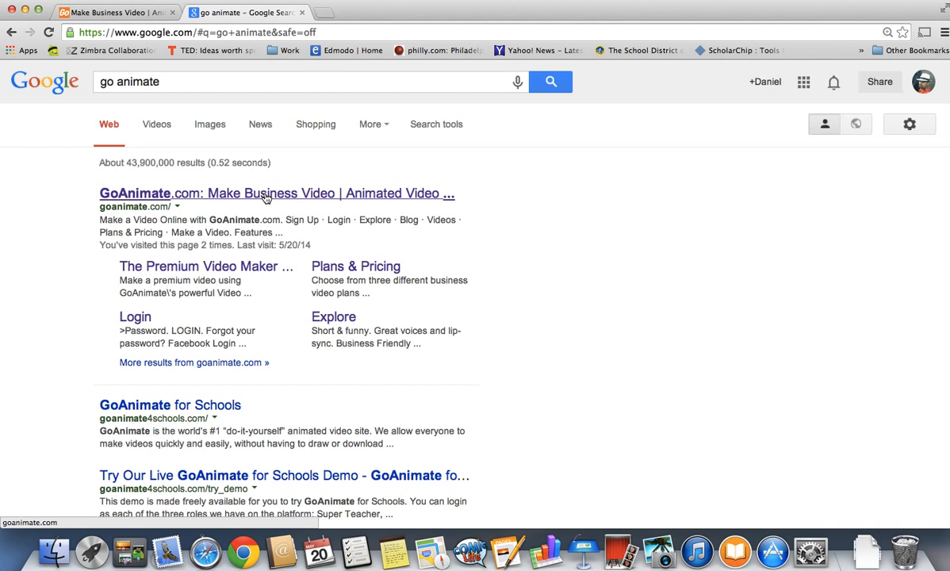
pyautogui.click(266, 194)
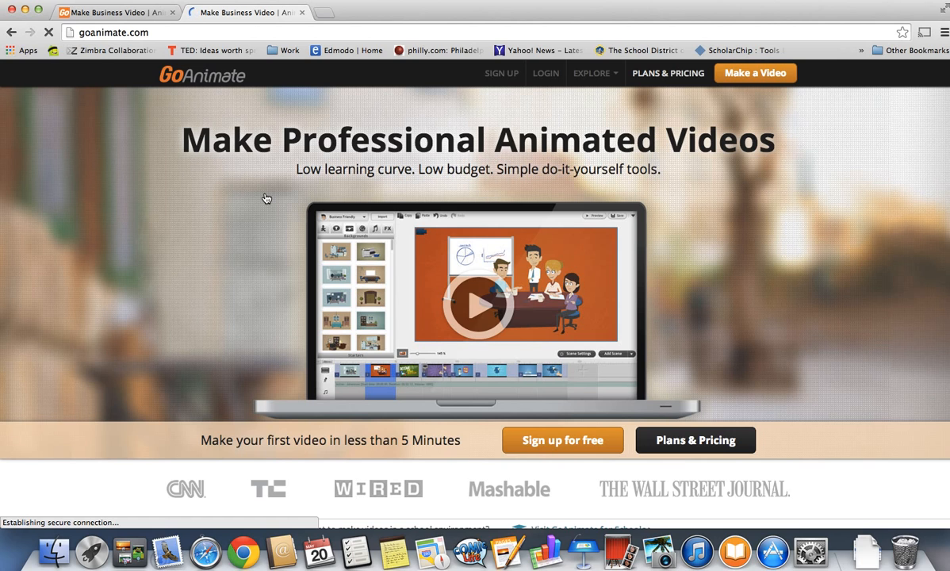
# Step: Open the sign-up form, clear the prefilled display name and review the email, display name and password fields
pyautogui.click(499, 74)
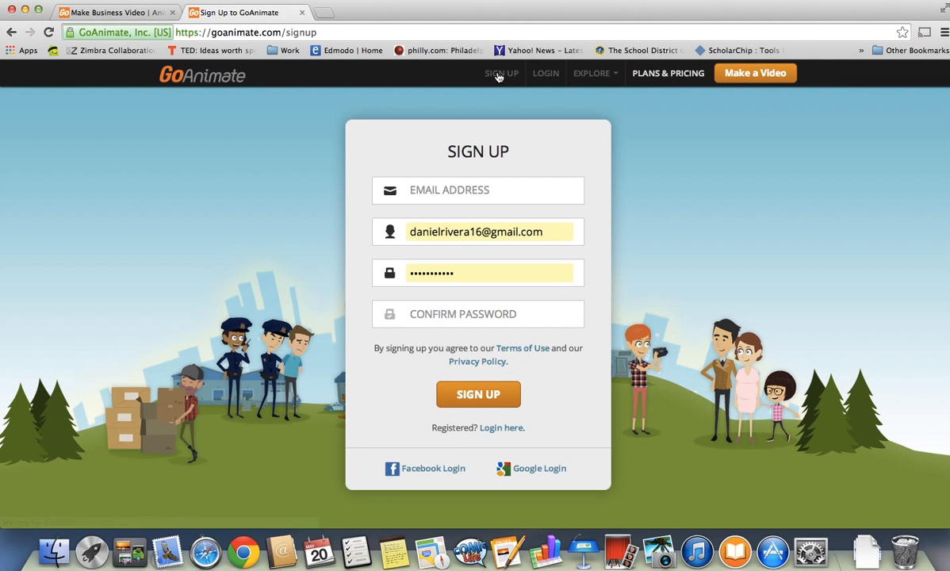
pyautogui.tripleClick(427, 230)
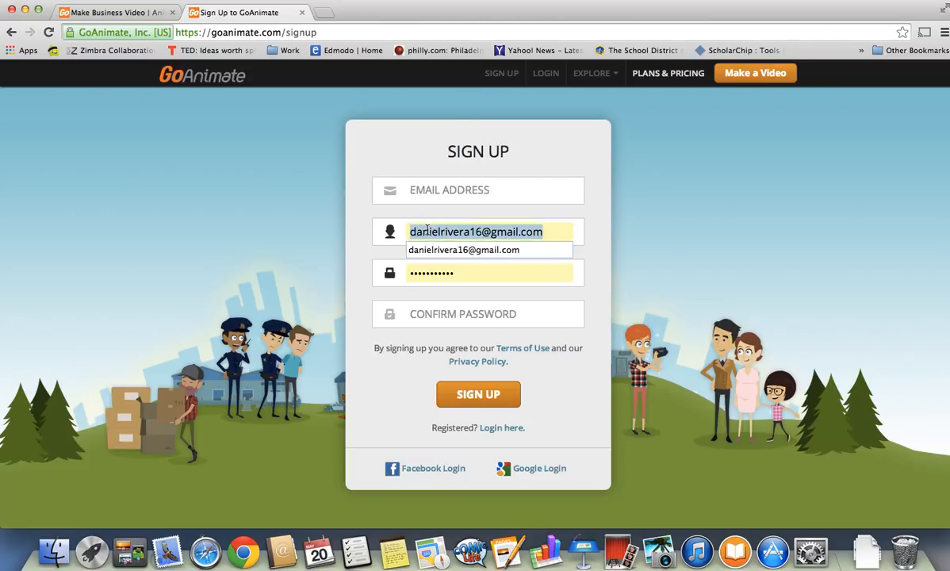
pyautogui.press('BackSpace')
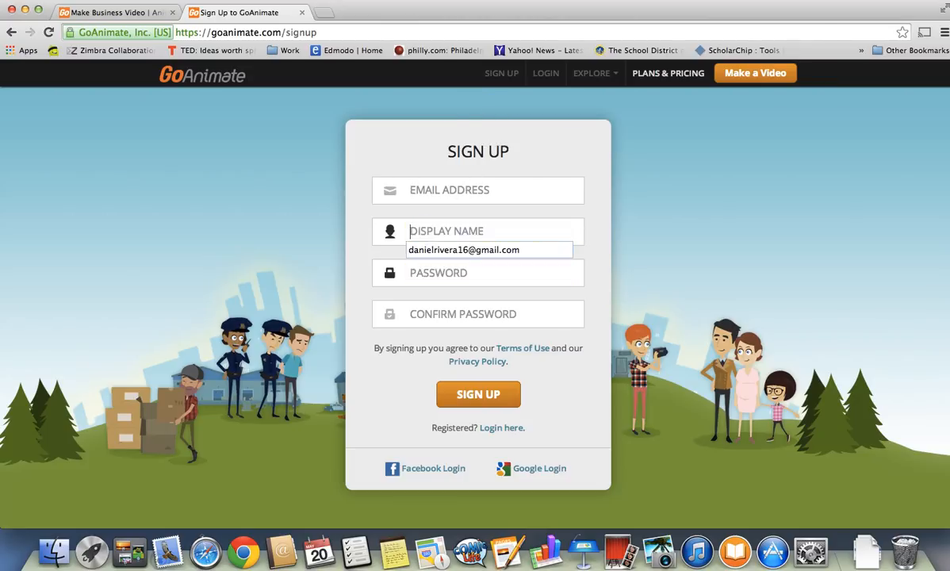
pyautogui.click(473, 194)
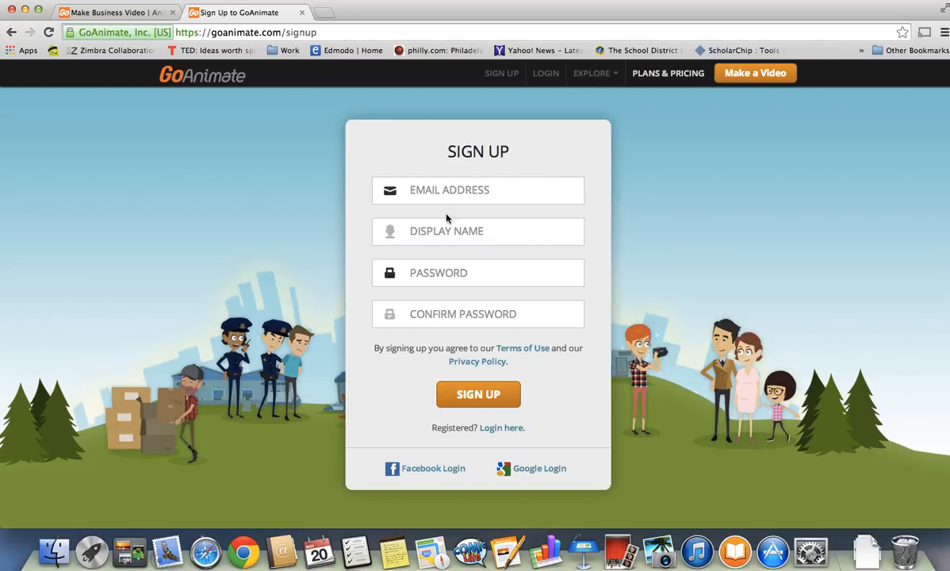
pyautogui.click(426, 234)
pyautogui.click(402, 272)
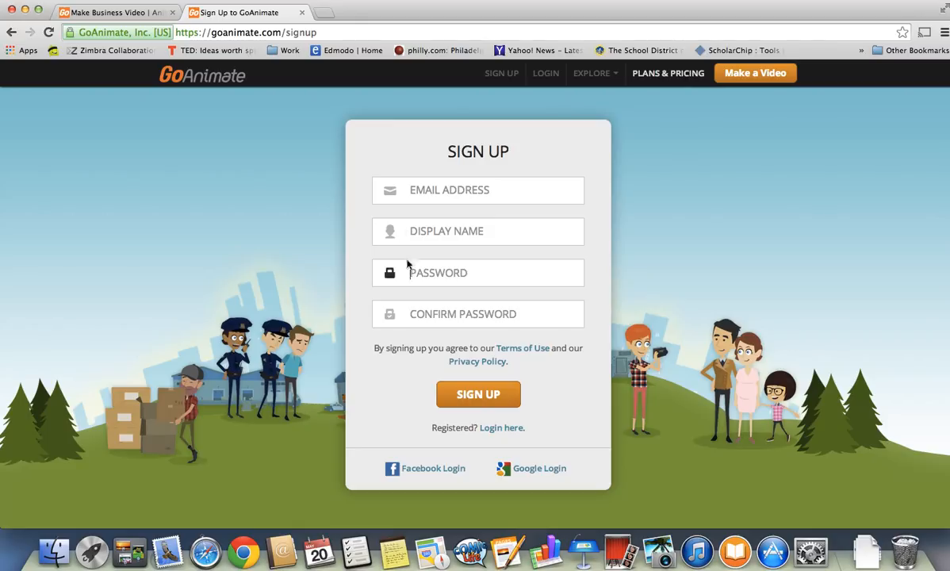
# Step: Log in to the existing GoAnimate account, look over the dashboard and open the video maker's theme page
pyautogui.click(552, 77)
pyautogui.click(479, 274)
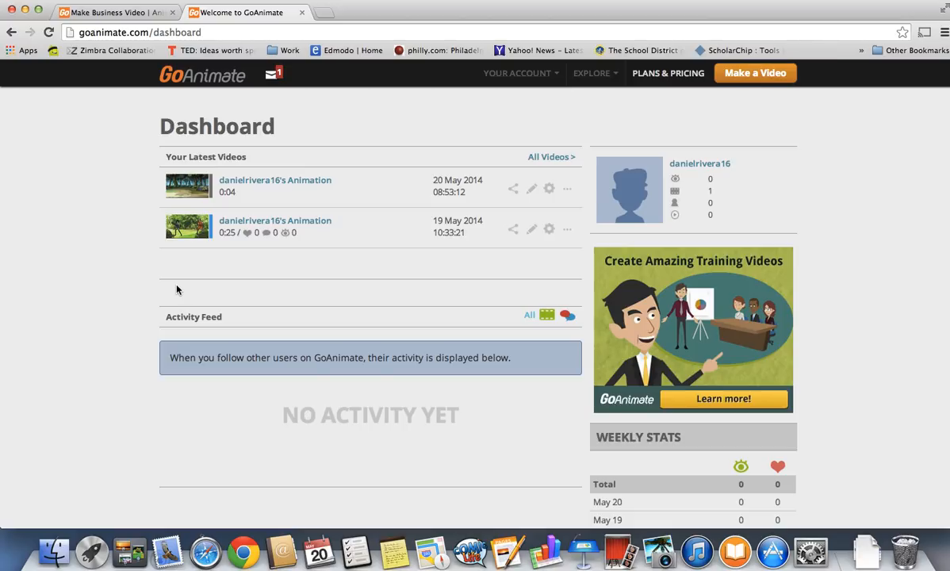
pyautogui.scroll(-3, 296, 368)
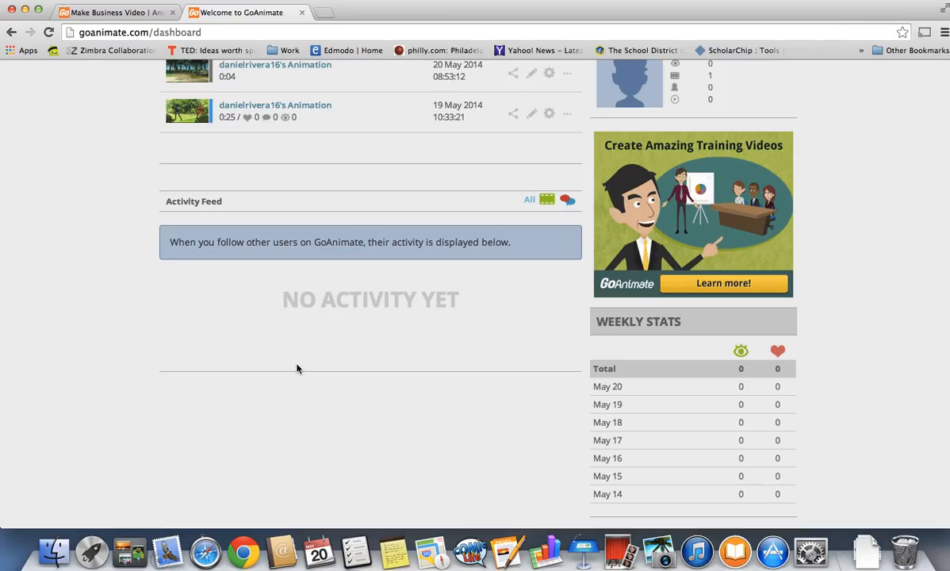
pyautogui.scroll(3, 352, 350)
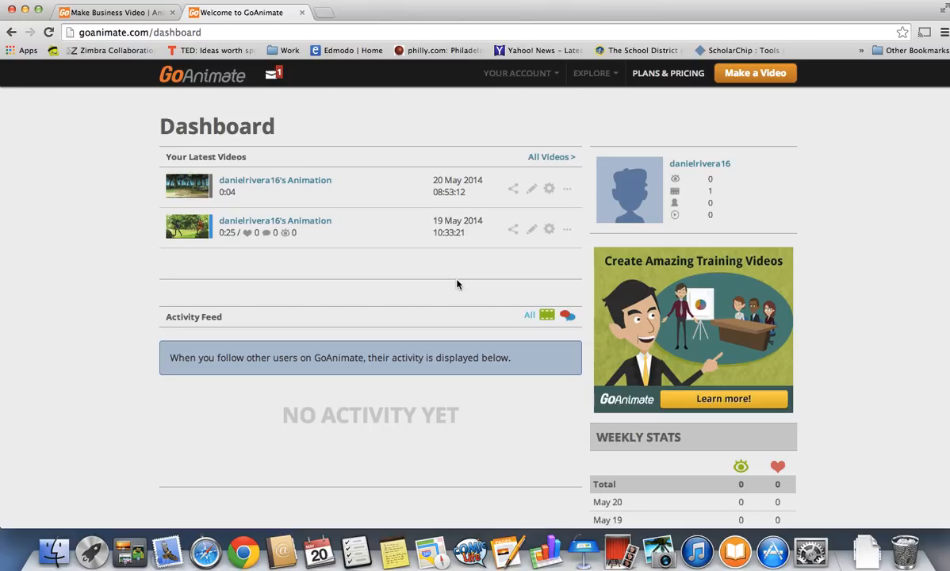
pyautogui.click(749, 80)
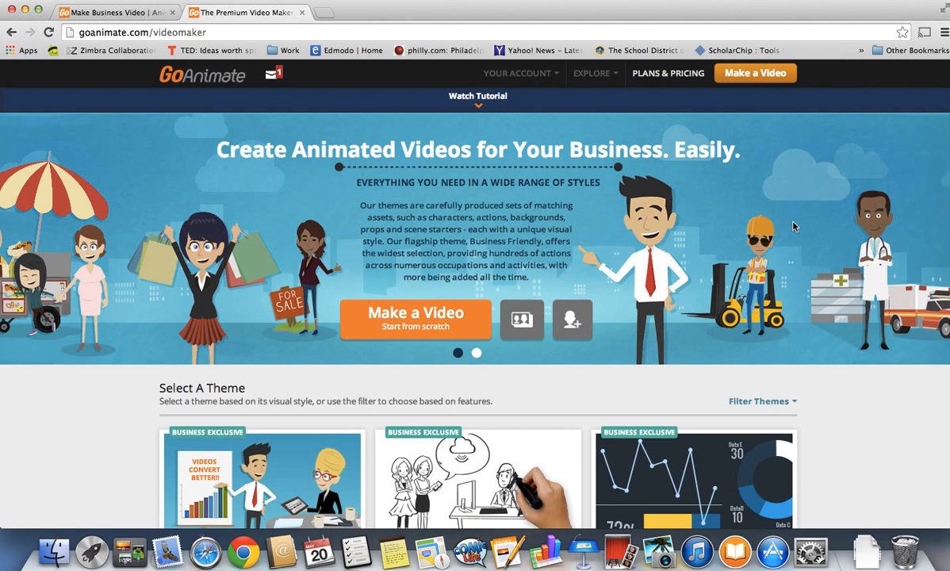
# Step: Examine the available video themes, from Business Friendly through to Stick Figure, Wildlife and Lil' Petz World
pyautogui.scroll(-5, 793, 227)
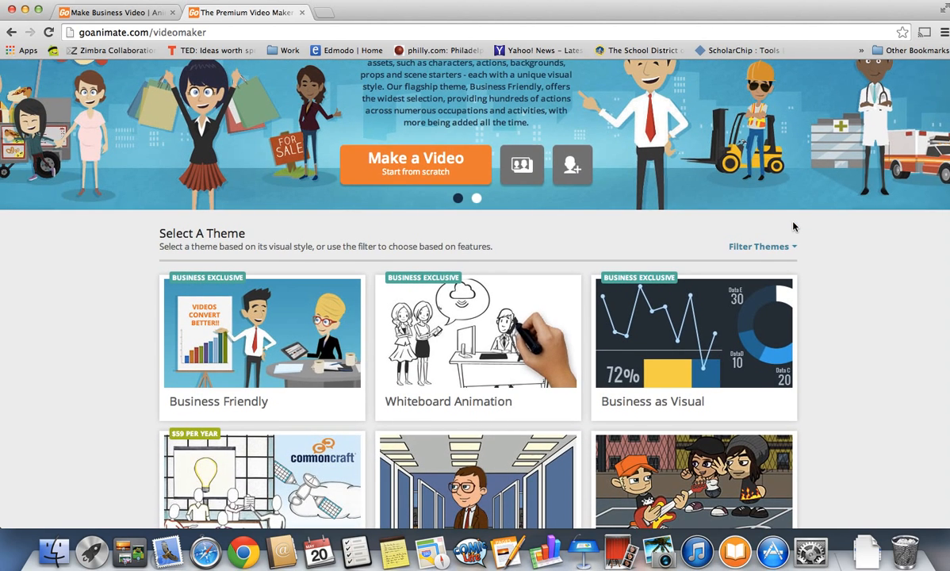
pyautogui.scroll(-2, 793, 226)
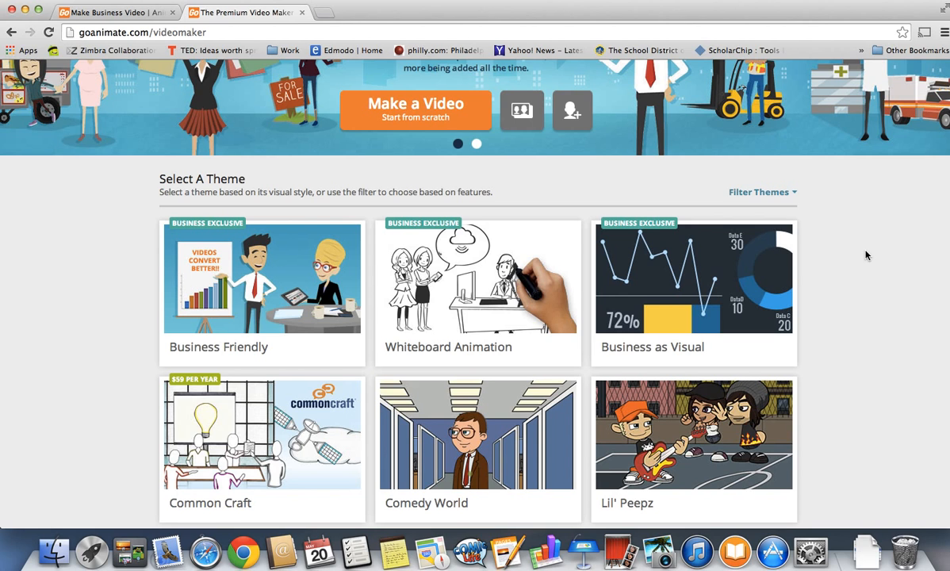
pyautogui.scroll(-3, 866, 255)
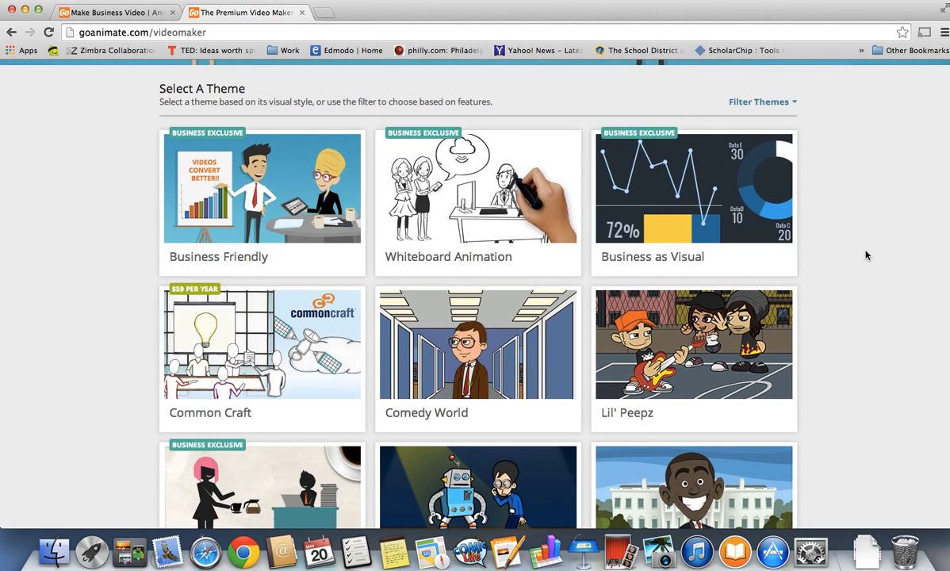
pyautogui.scroll(-5, 866, 255)
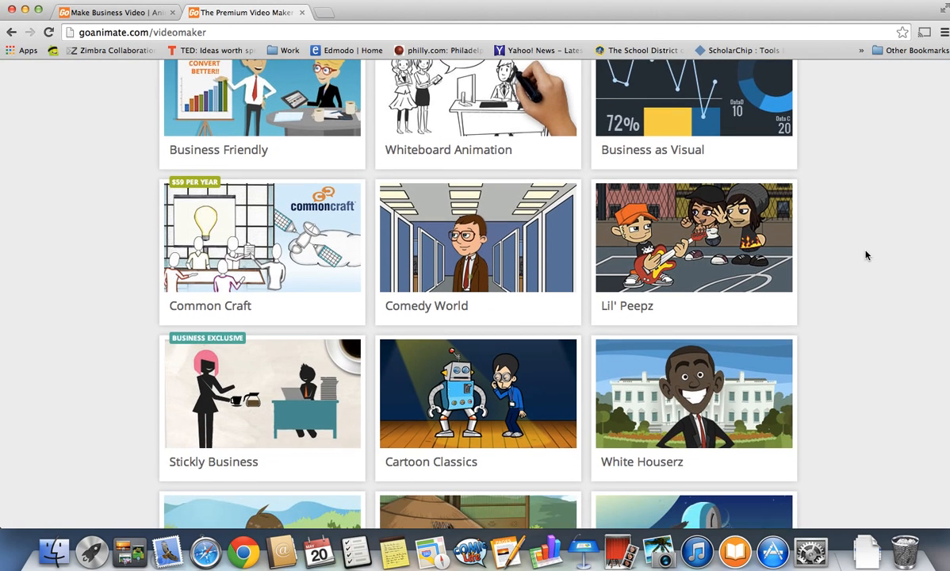
pyautogui.moveTo(447, 201)
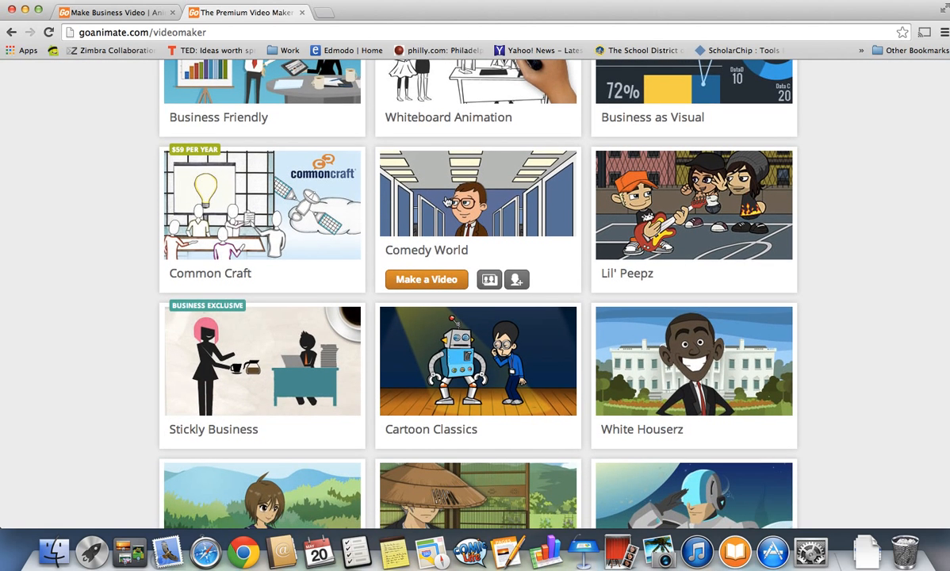
pyautogui.moveTo(468, 362)
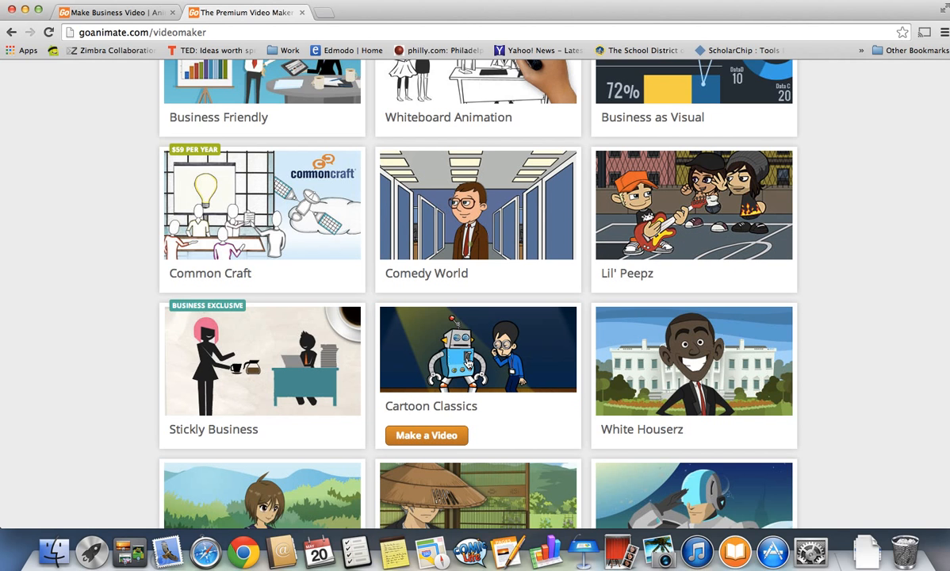
pyautogui.moveTo(680, 358)
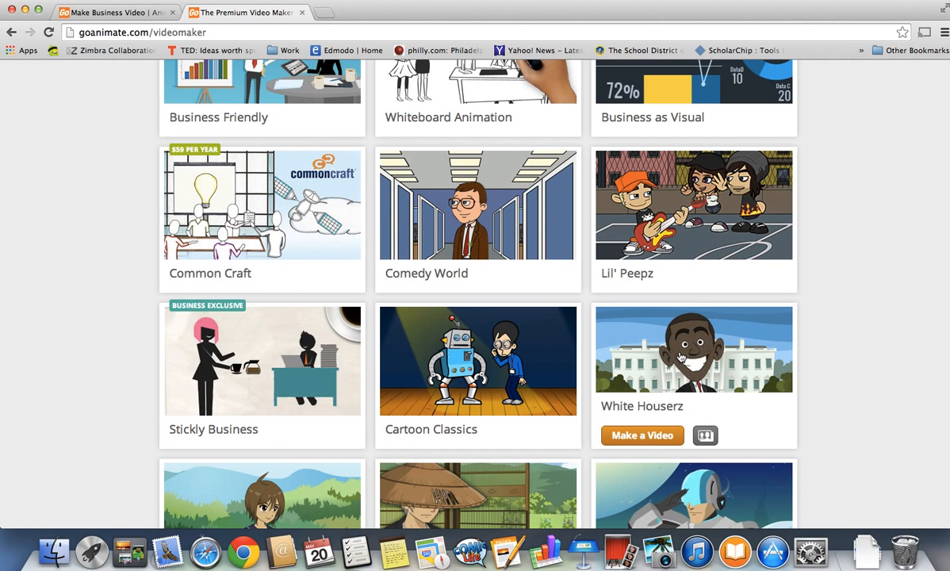
pyautogui.scroll(-5, 680, 358)
pyautogui.moveTo(484, 391)
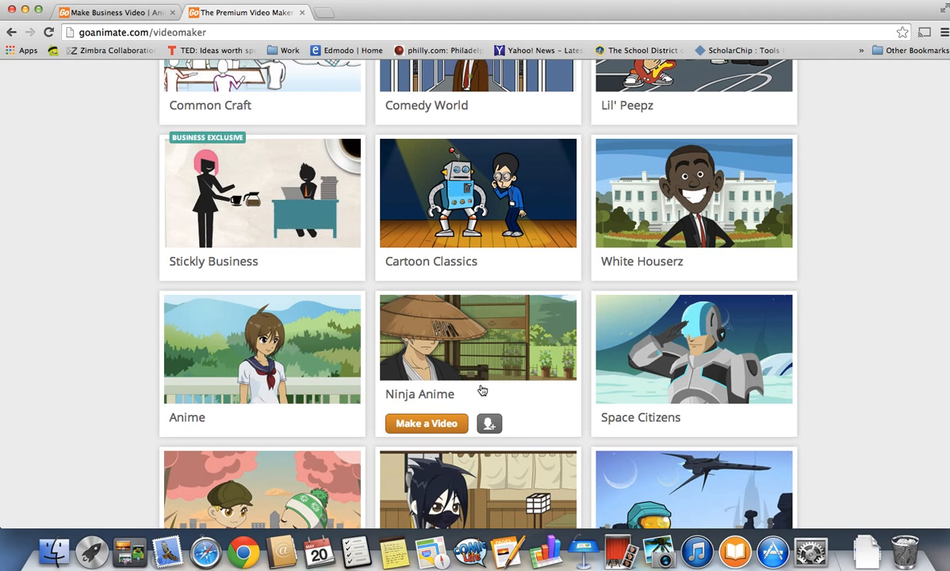
pyautogui.scroll(-2, 606, 380)
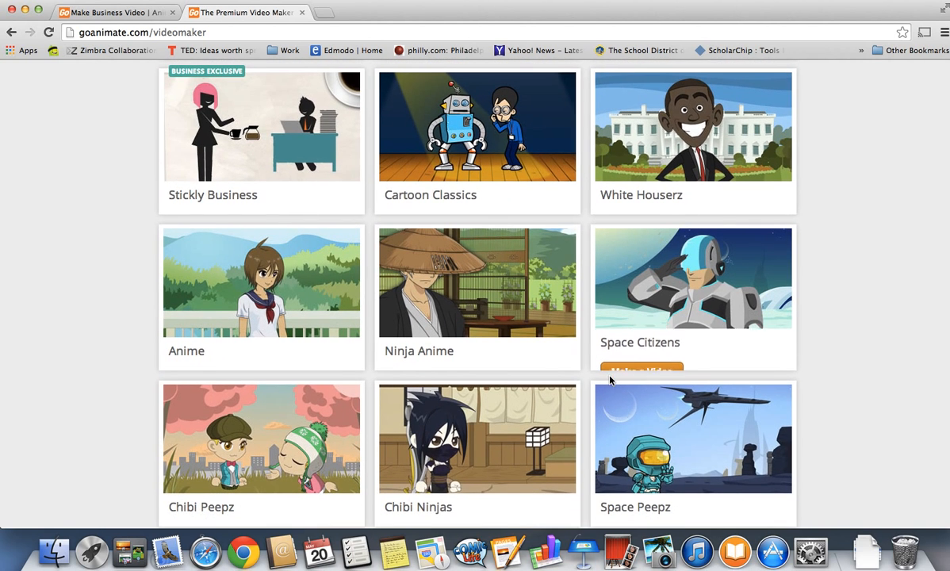
pyautogui.scroll(-3, 610, 379)
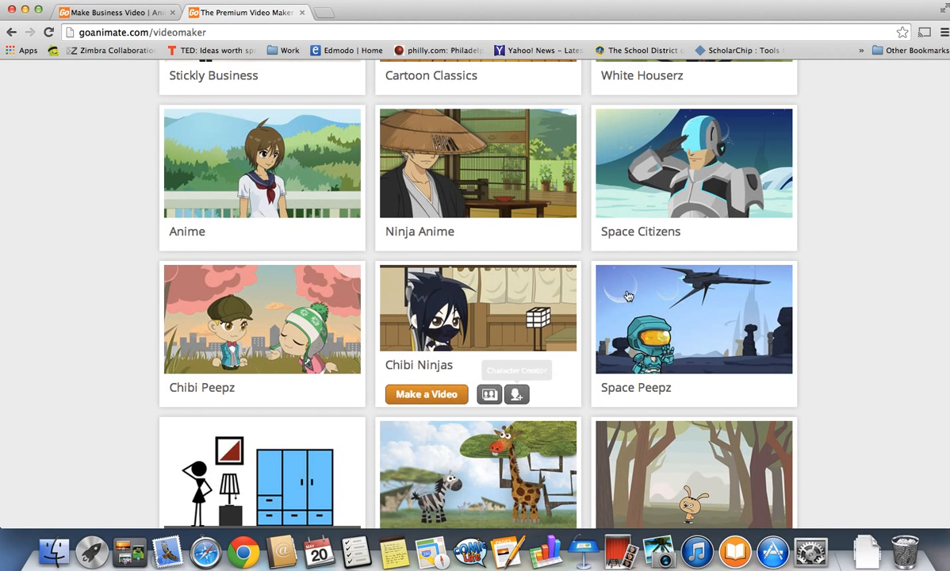
pyautogui.moveTo(664, 316)
pyautogui.moveTo(489, 310)
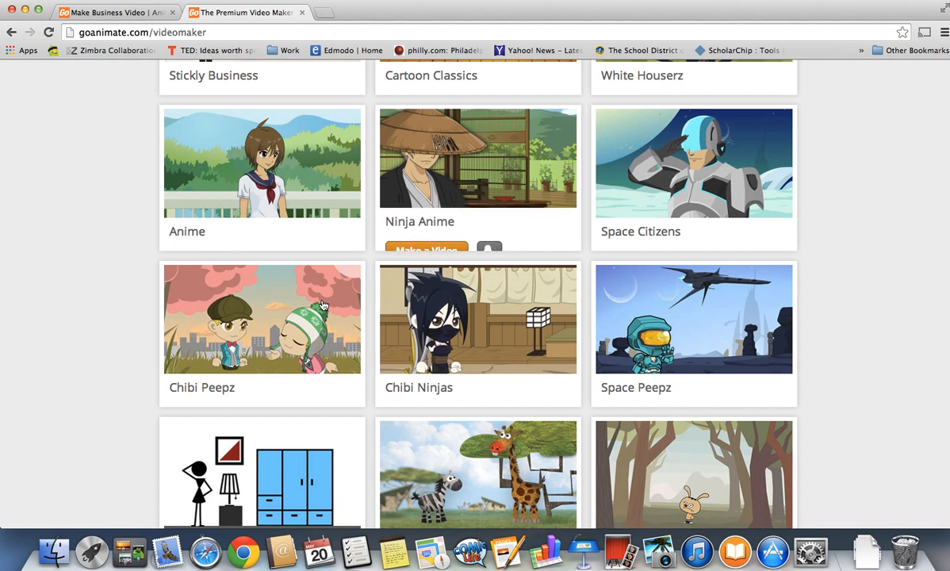
pyautogui.moveTo(333, 271)
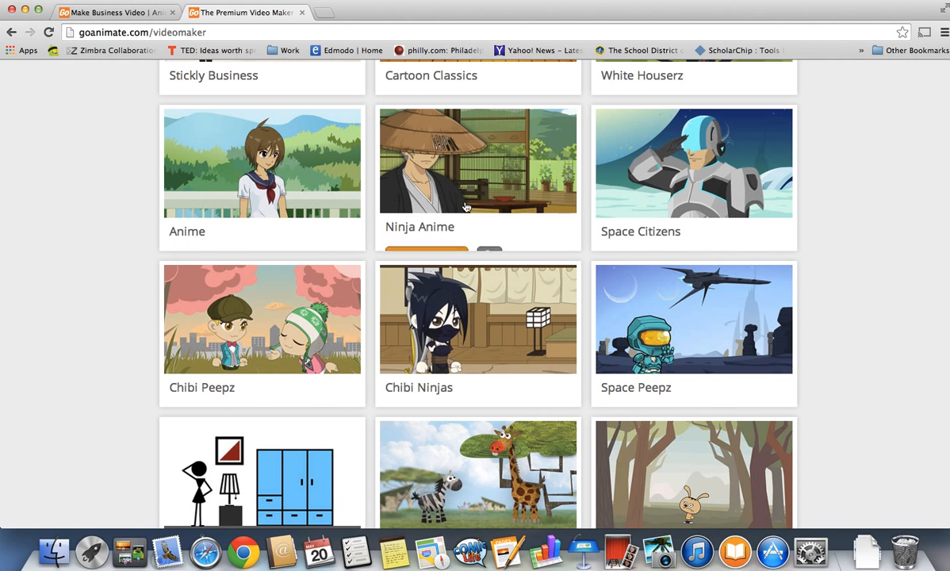
pyautogui.moveTo(441, 169)
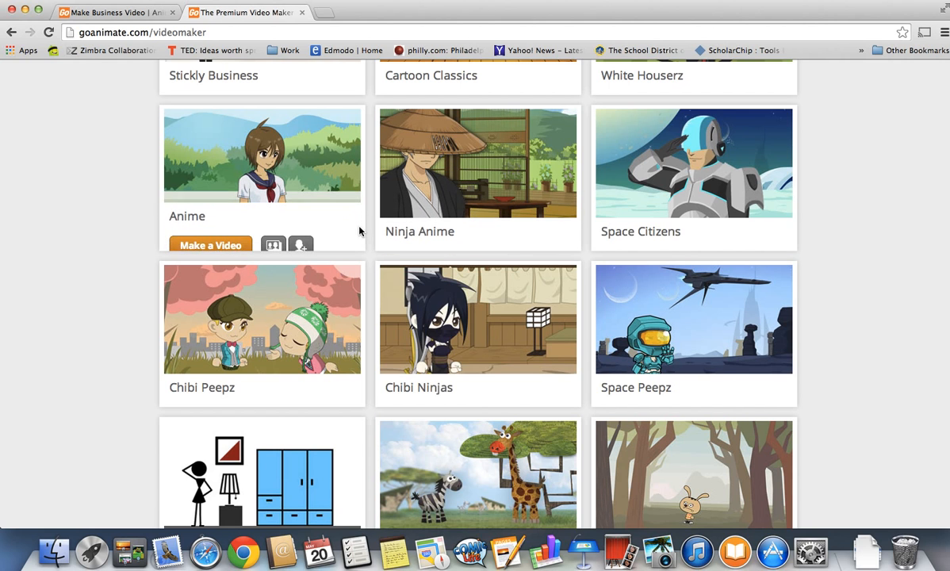
pyautogui.scroll(-2, 361, 229)
pyautogui.moveTo(307, 418)
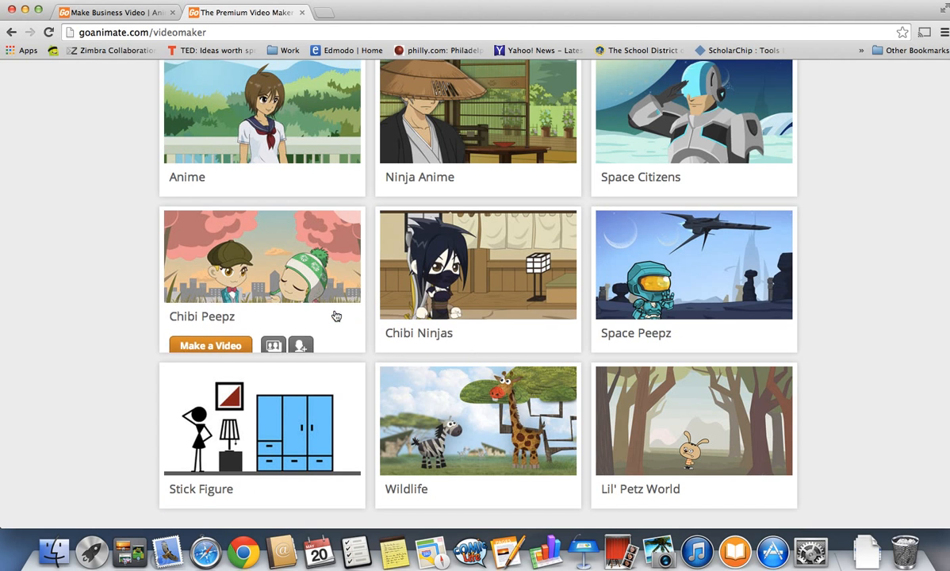
# Step: Start a new video with the Cartoon Classics theme
pyautogui.scroll(5, 337, 316)
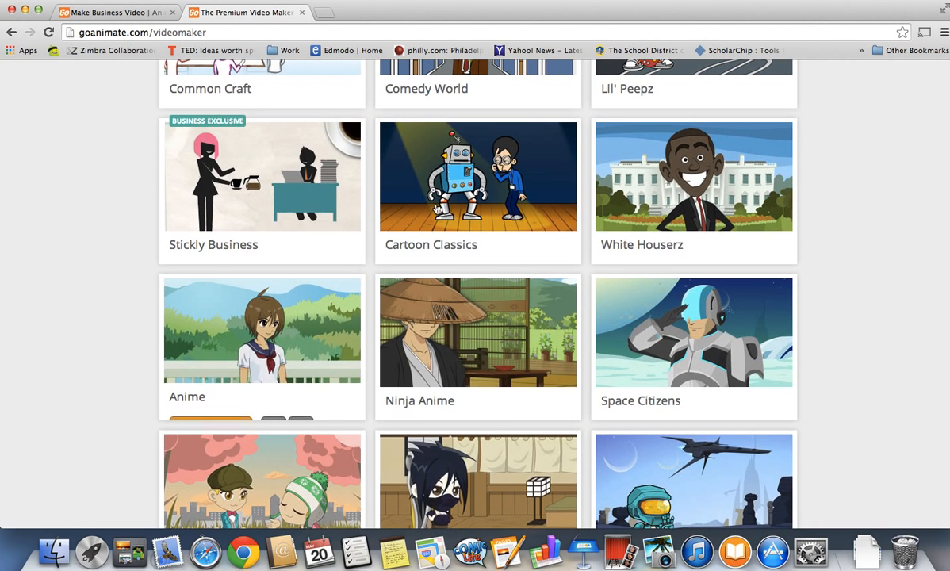
pyautogui.click(420, 252)
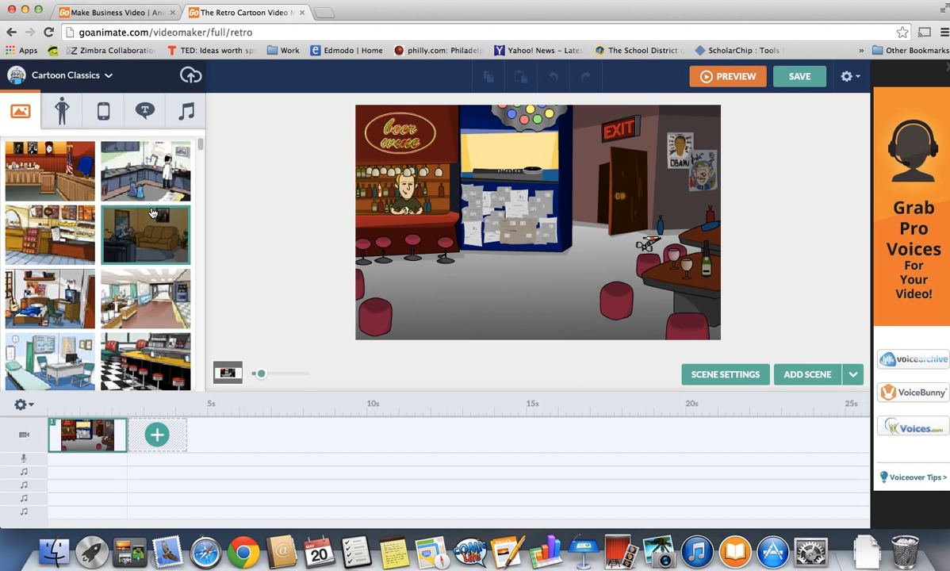
# Step: Apply the clothing shop background with the purple curtain and clothes rack to the first scene, and add a second scene
pyautogui.scroll(-2, 122, 226)
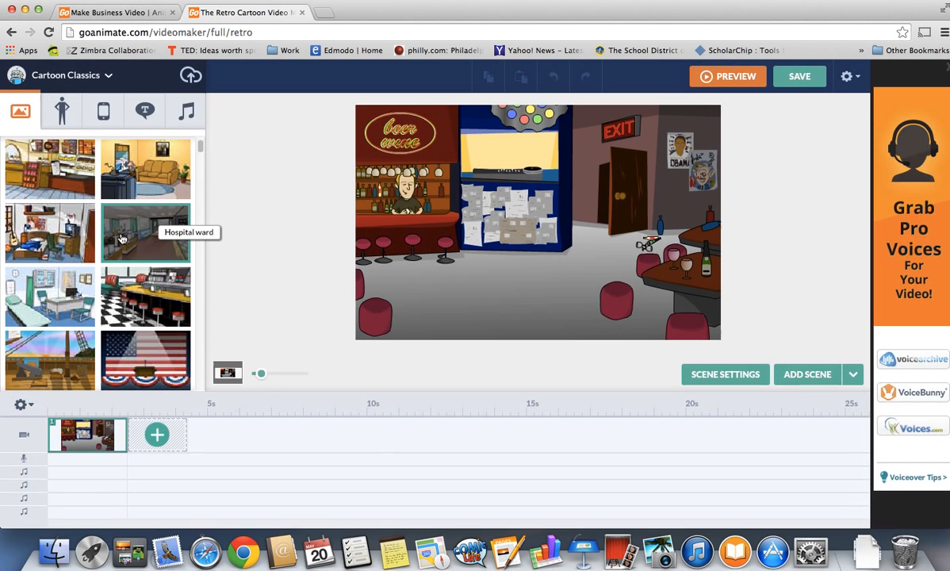
pyautogui.scroll(-5, 122, 238)
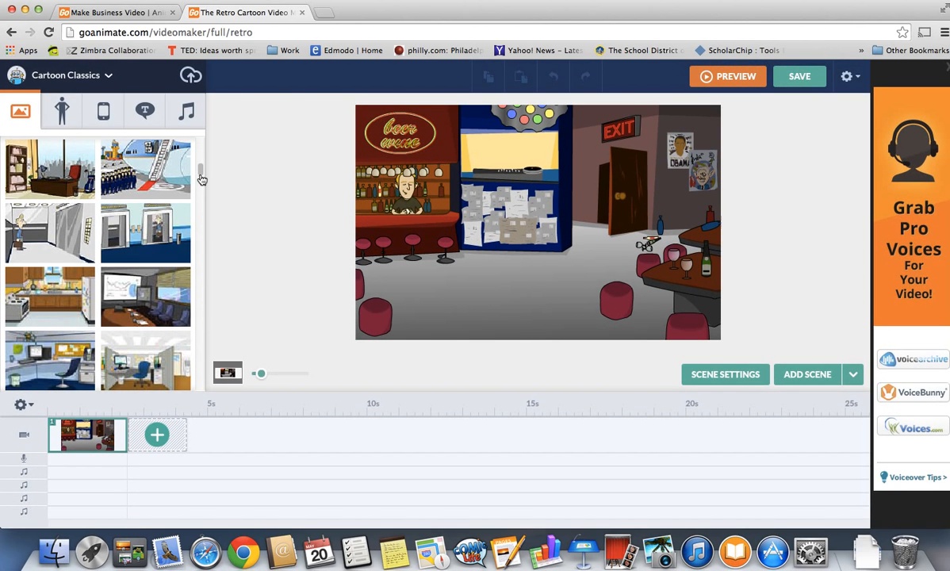
pyautogui.moveTo(201, 179); pyautogui.dragTo(201, 213)
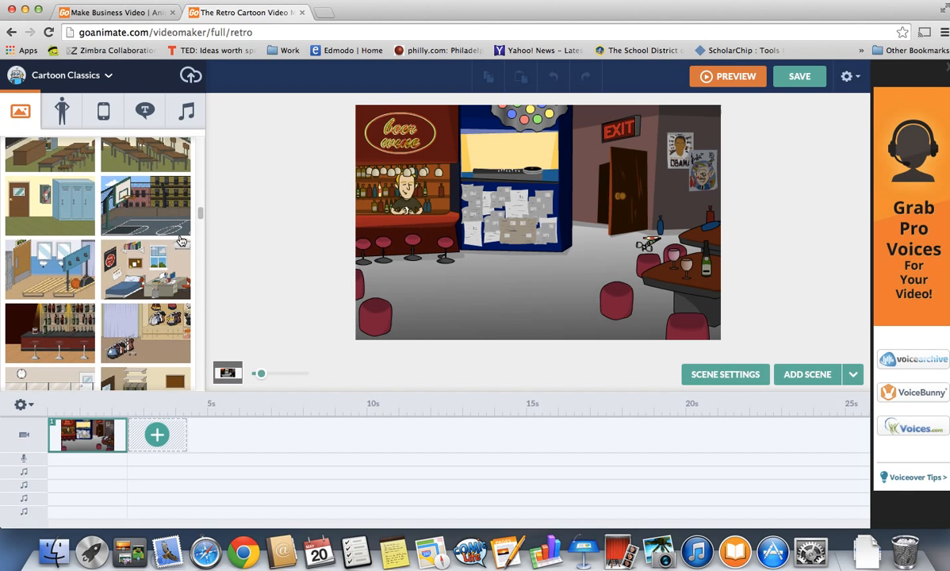
pyautogui.click(152, 334)
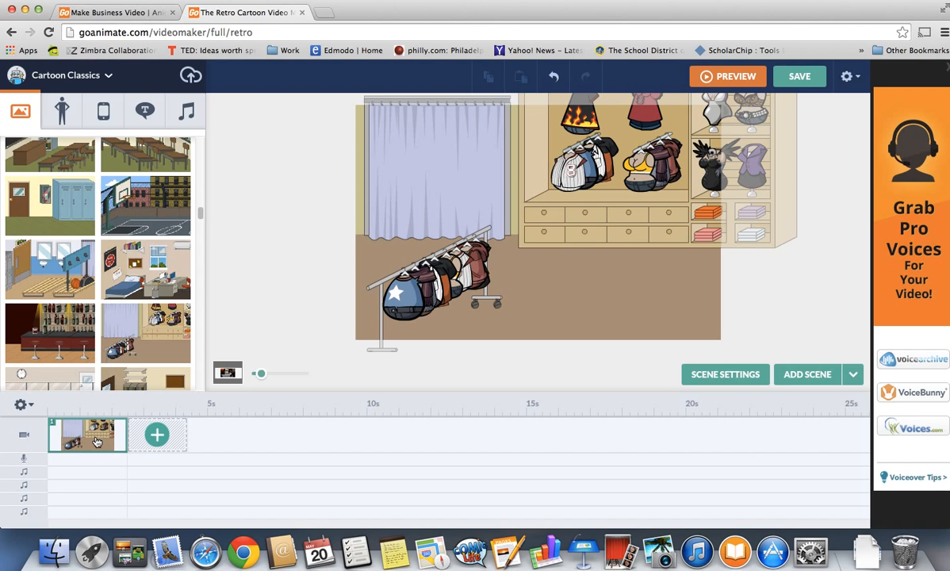
pyautogui.click(157, 446)
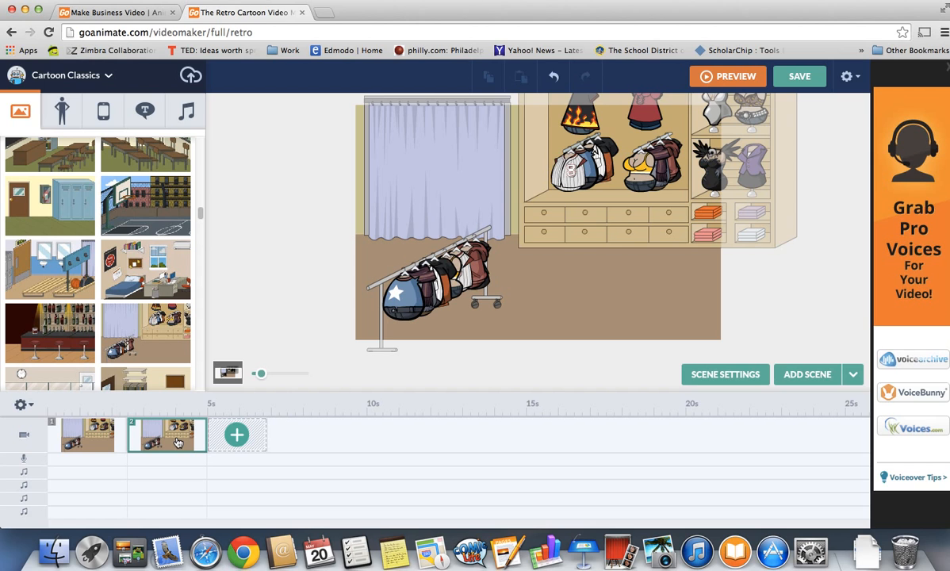
# Step: Try the bar background on the second scene and replace it with the Dorm room background
pyautogui.click(499, 198)
pyautogui.click(54, 314)
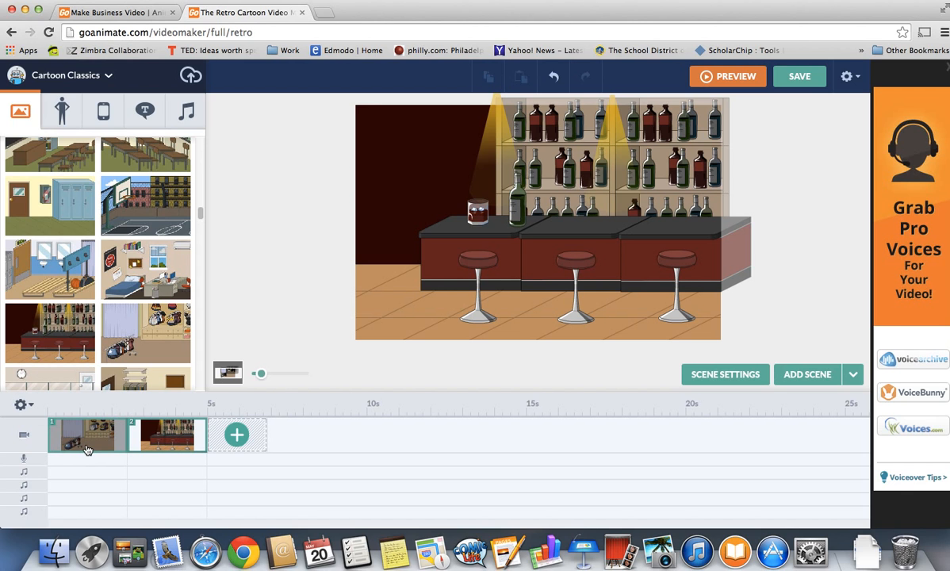
pyautogui.click(138, 266)
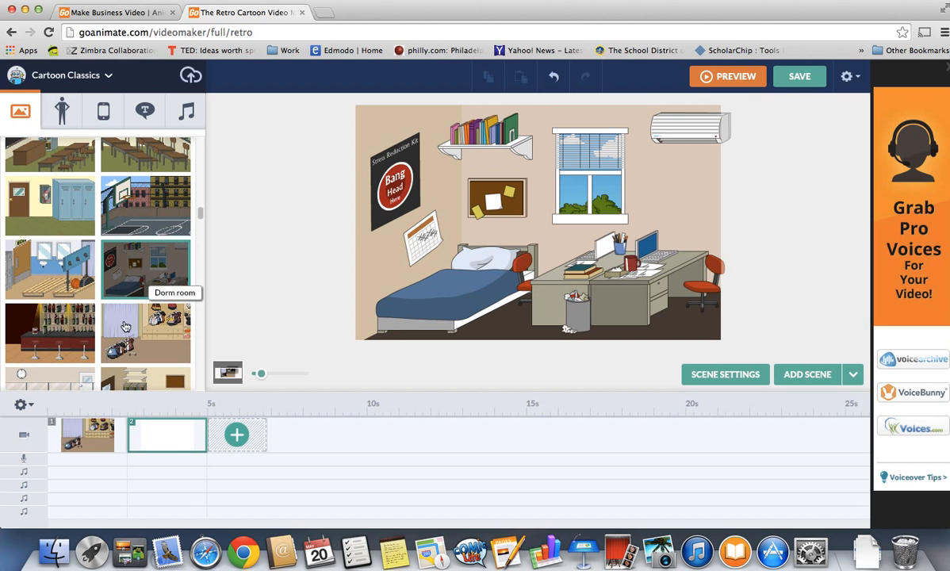
# Step: Return to the first scene and place the green-haired stock character Joyce on the shop floor beneath the shelves
pyautogui.rightClick(92, 439)
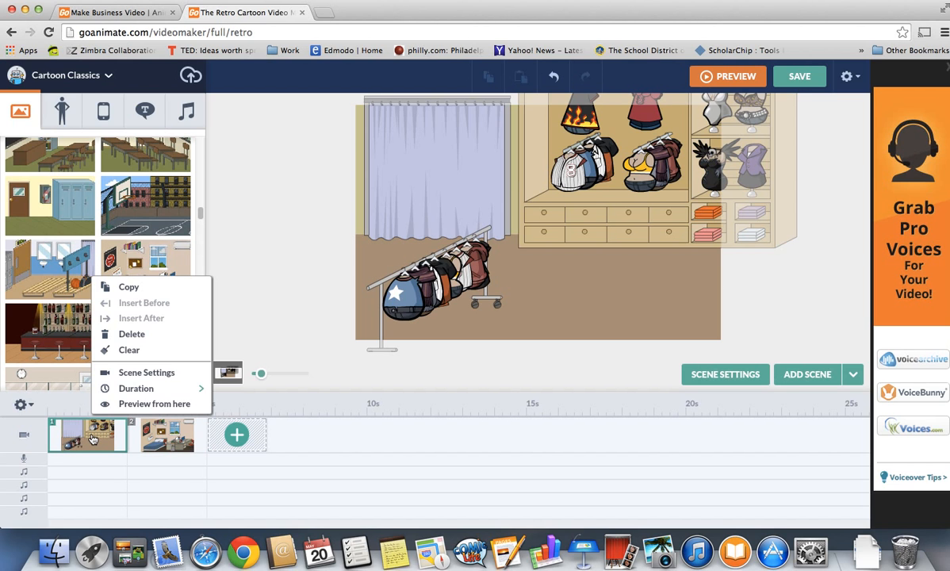
pyautogui.click(314, 206)
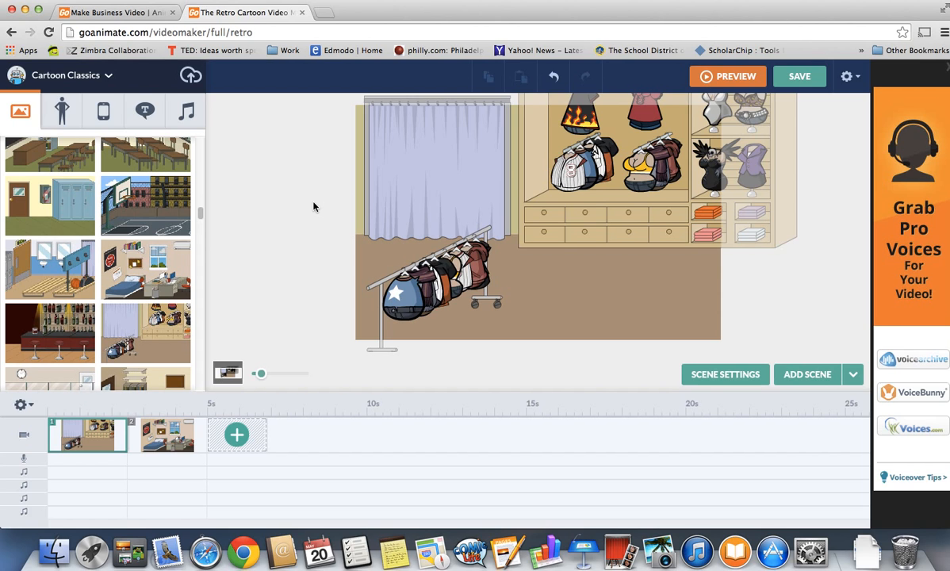
pyautogui.click(60, 111)
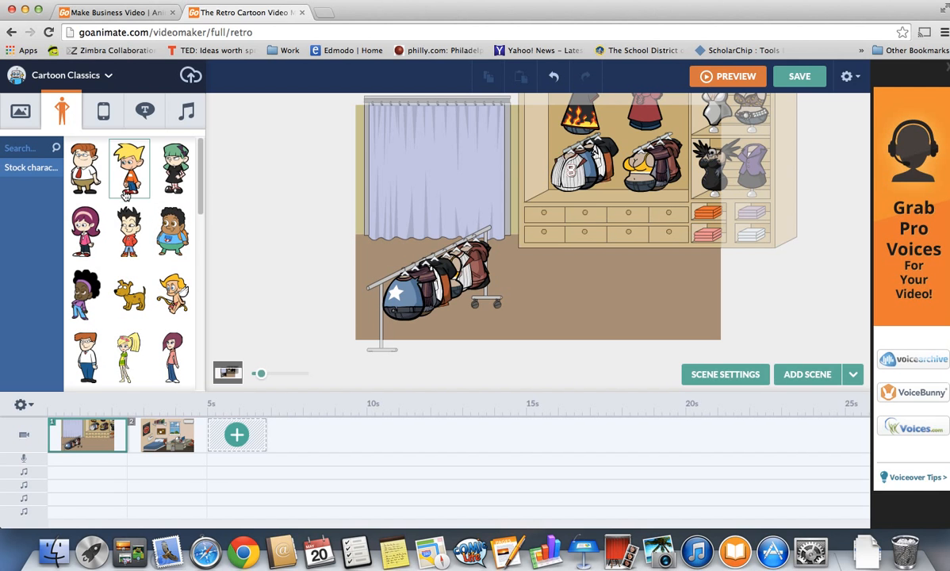
pyautogui.scroll(-5, 124, 231)
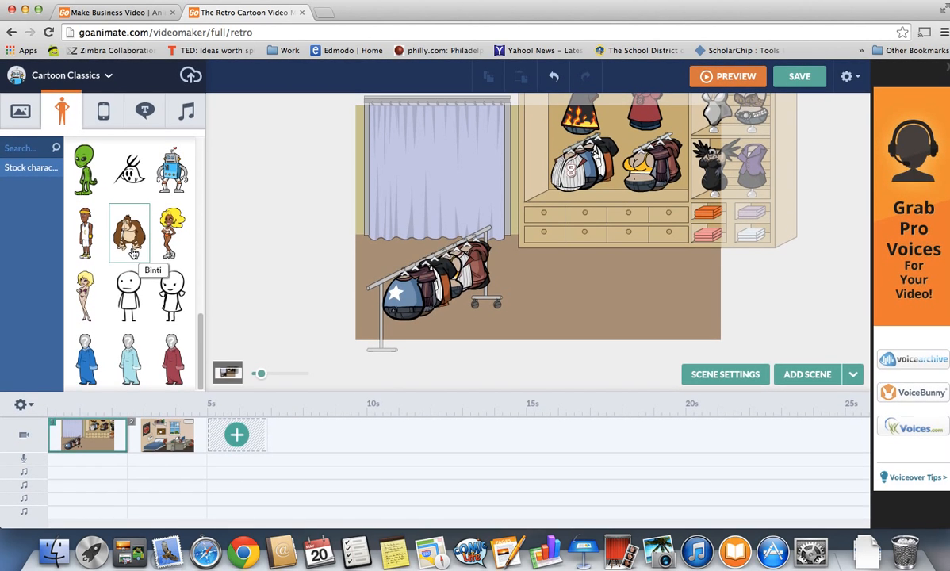
pyautogui.scroll(10, 159, 315)
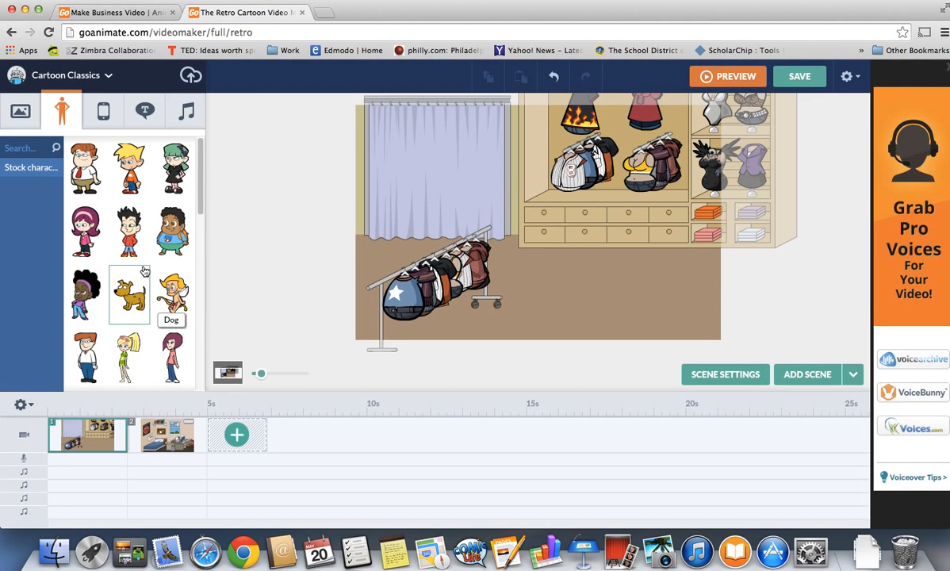
pyautogui.click(34, 148)
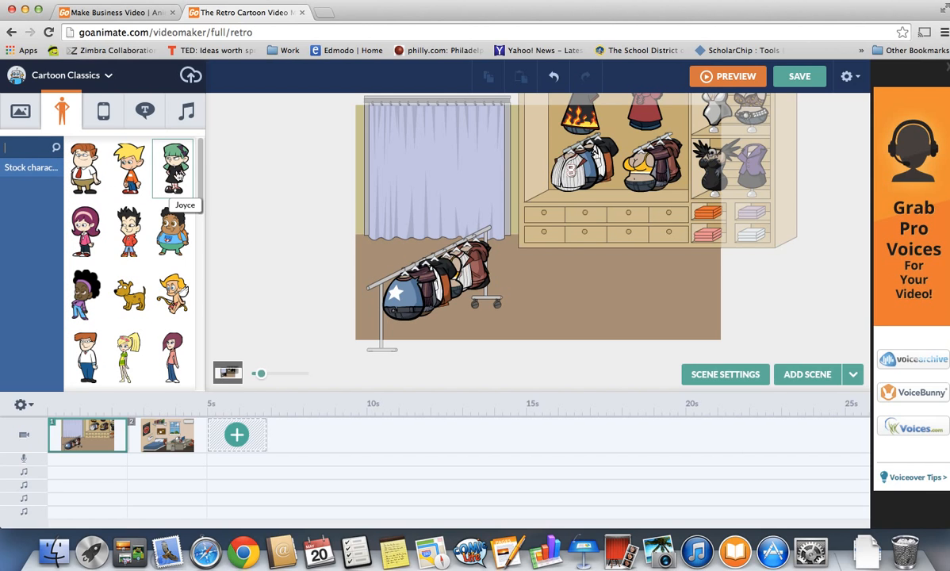
pyautogui.moveTo(176, 169); pyautogui.dragTo(639, 258)
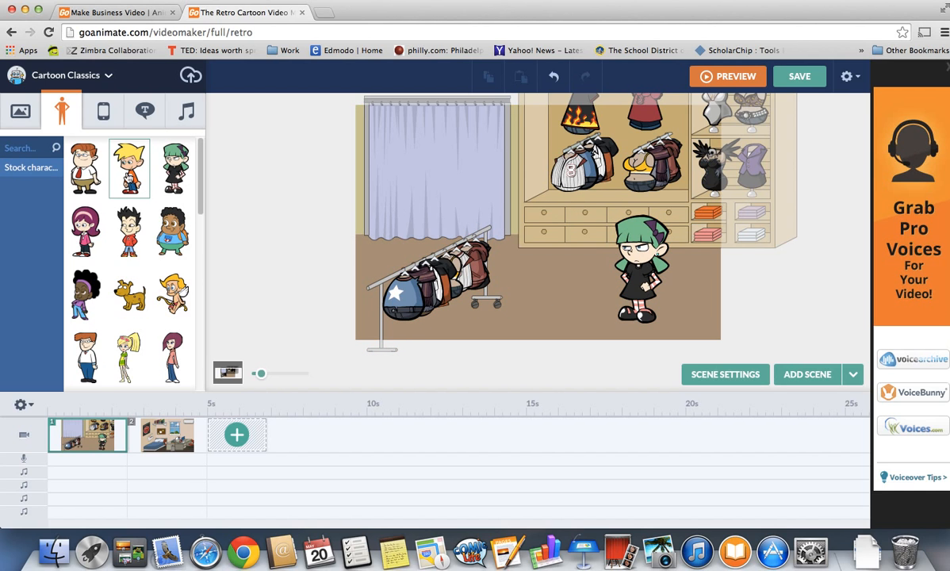
# Step: Add the blond boy in the orange shirt to the first scene, standing on the floor between the clothes rack and Joyce
pyautogui.moveTo(129, 176); pyautogui.dragTo(546, 250)
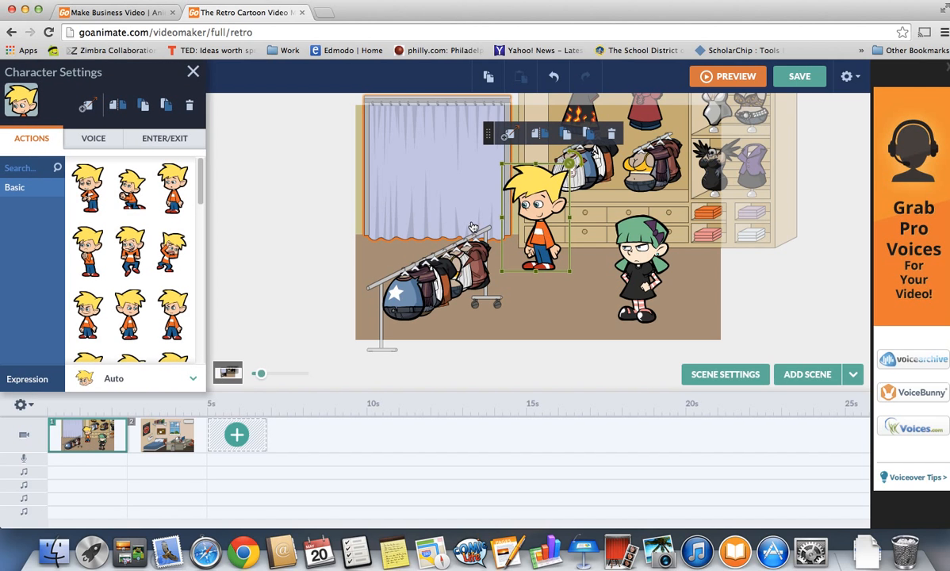
pyautogui.moveTo(538, 245); pyautogui.dragTo(552, 279)
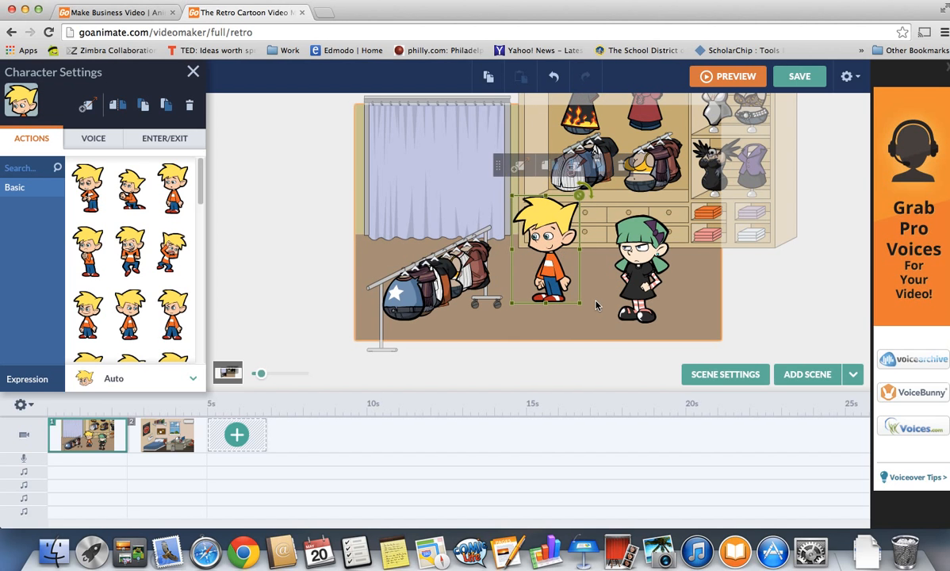
pyautogui.click(558, 331)
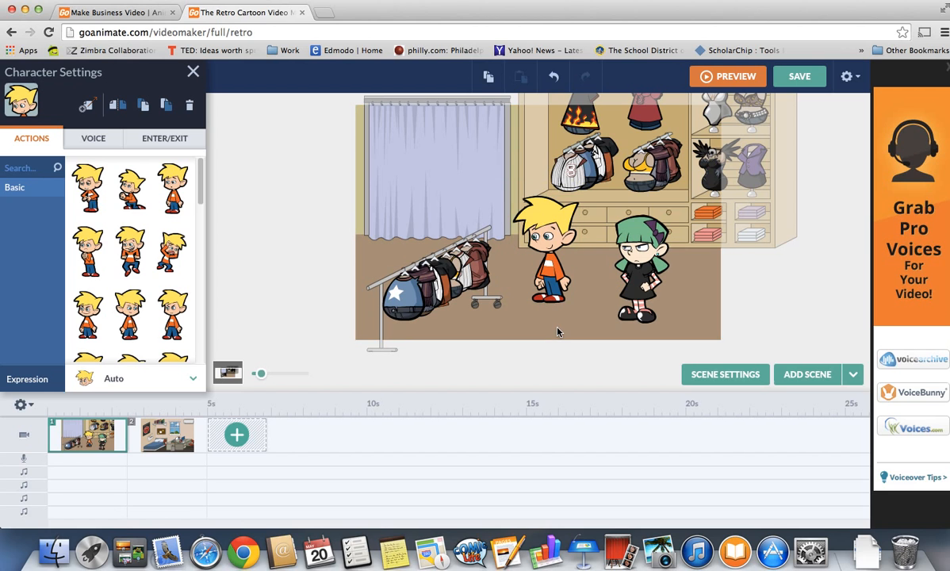
# Step: Try the puzzled and cheering actions on the blond boy and settle on the red-faced angry action
pyautogui.click(552, 262)
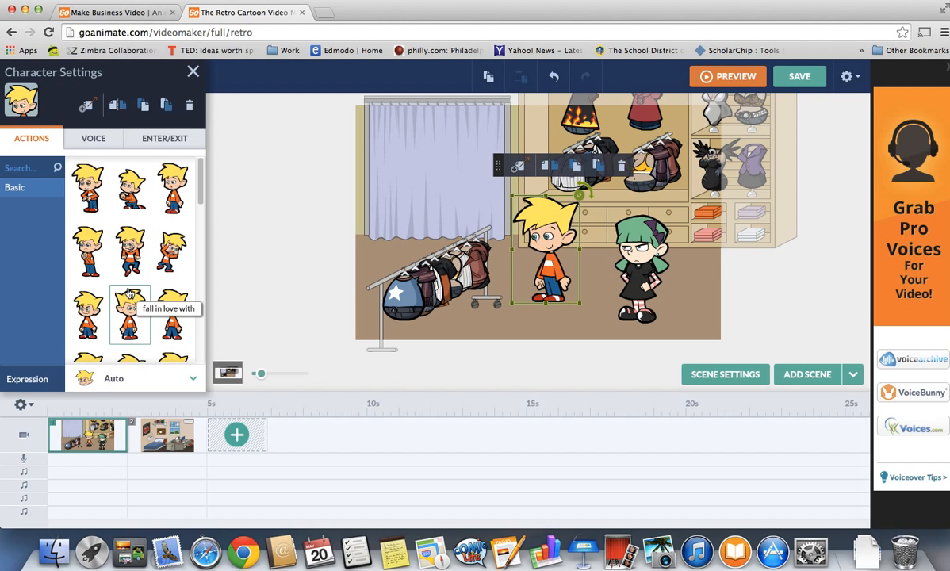
pyautogui.click(185, 315)
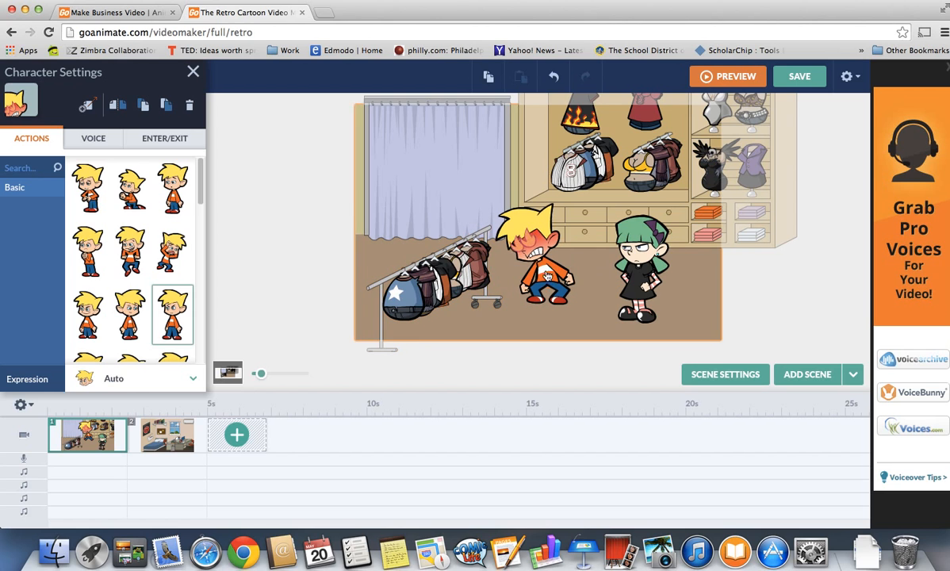
pyautogui.click(182, 208)
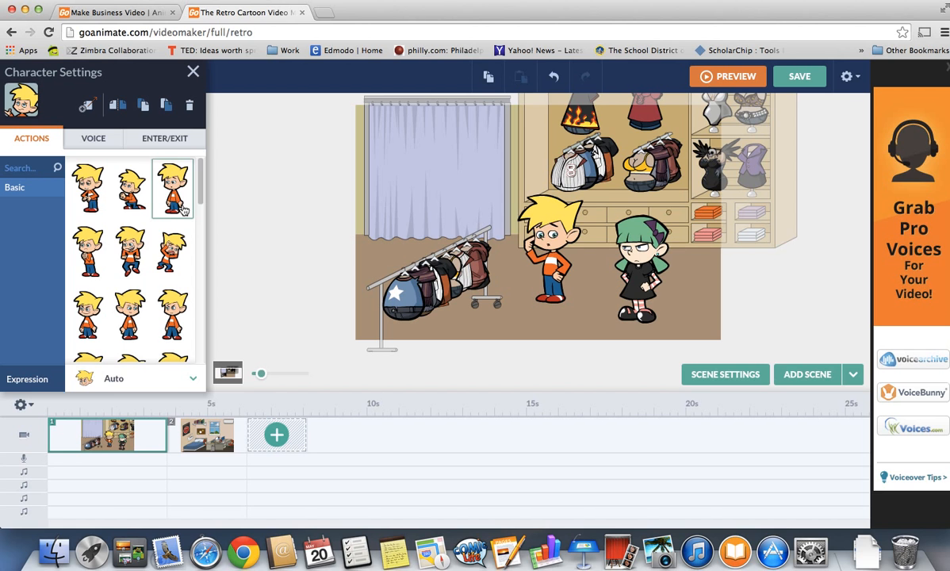
pyautogui.scroll(-5, 146, 264)
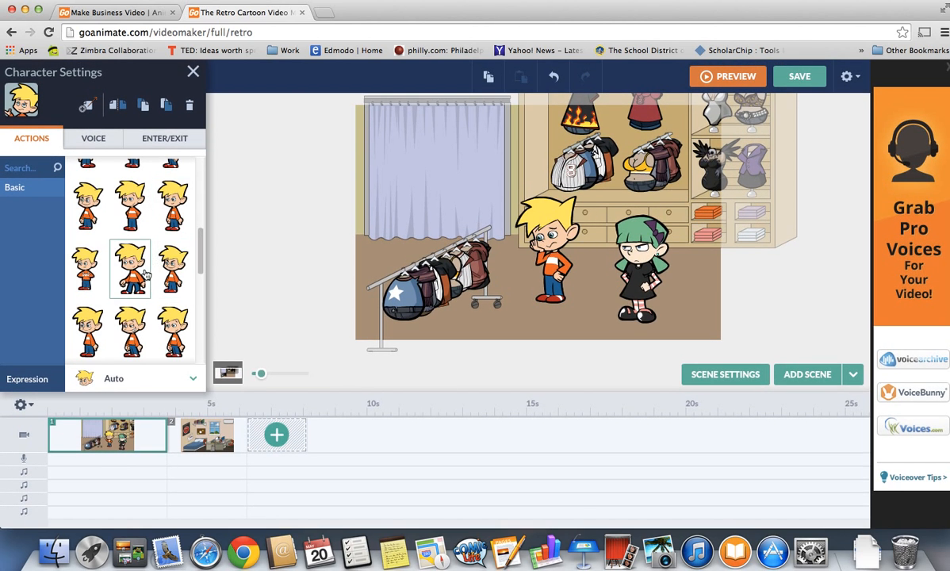
pyautogui.click(115, 377)
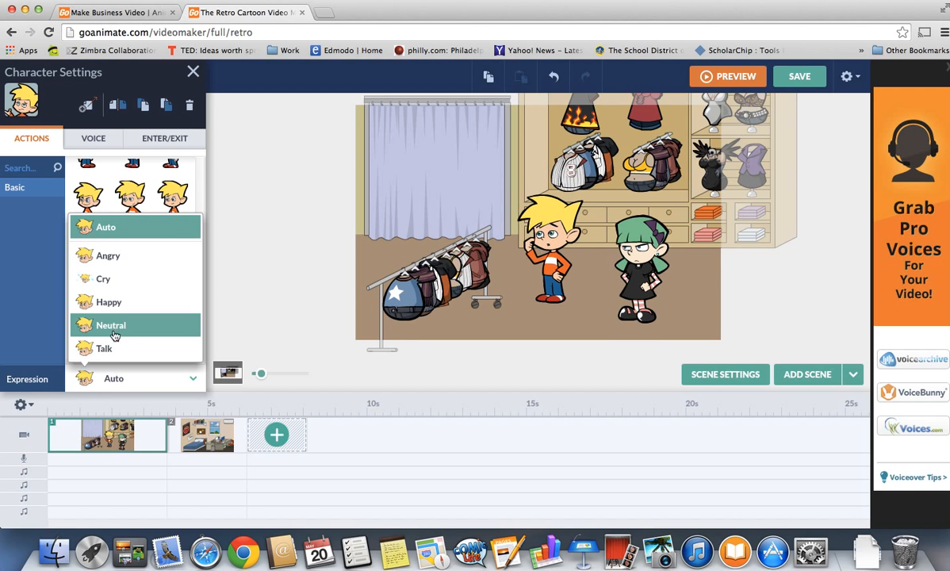
pyautogui.click(114, 333)
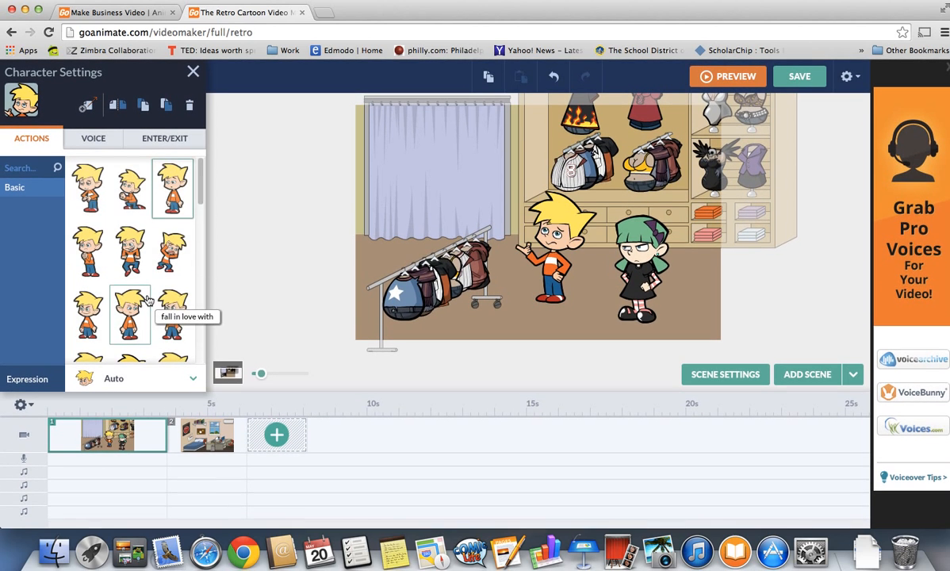
pyautogui.scroll(3, 150, 294)
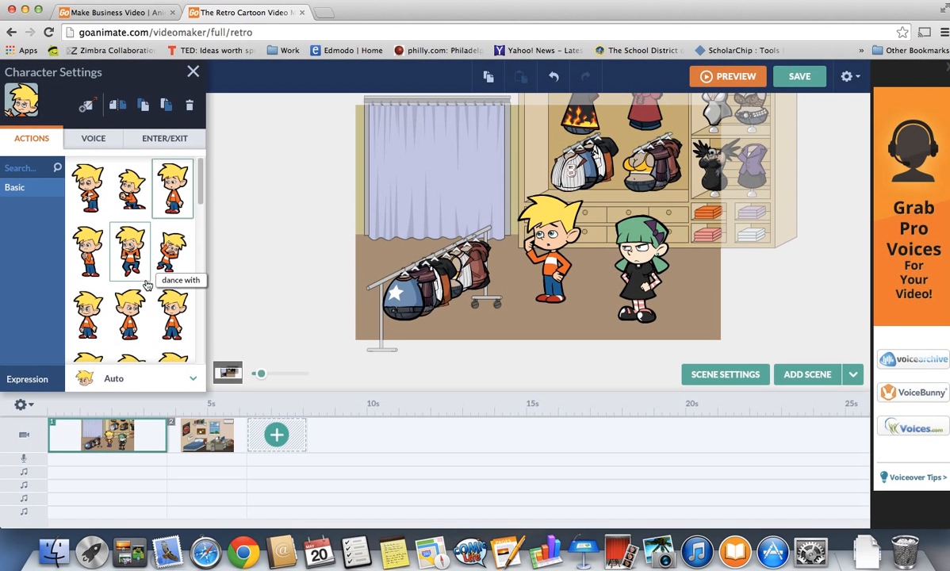
pyautogui.click(93, 318)
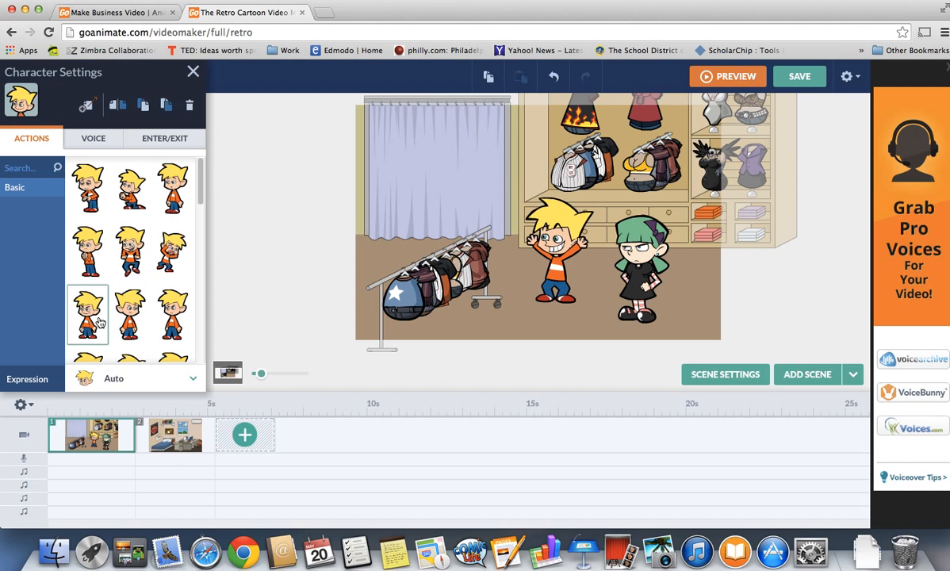
pyautogui.click(173, 316)
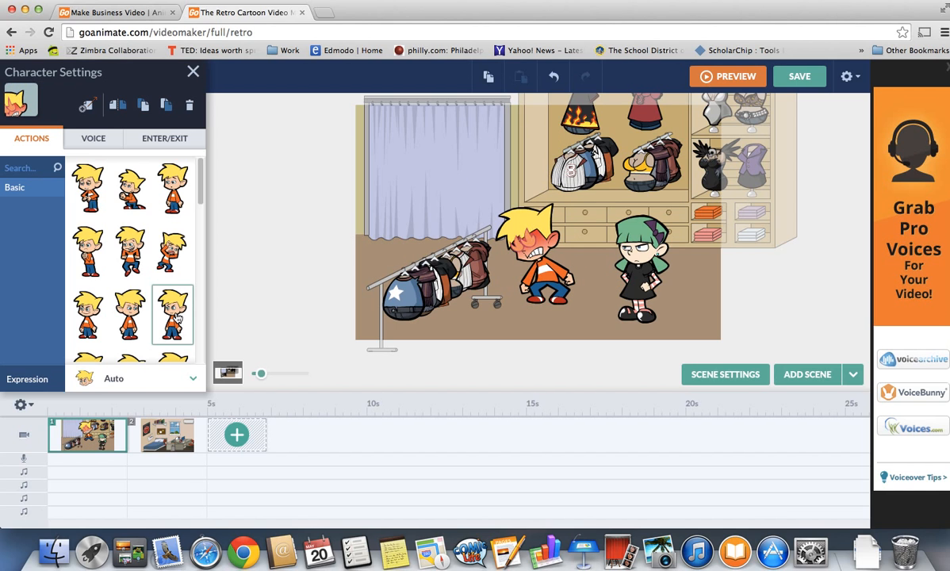
# Step: Start a mic recording for the blond boy's voice and allow the site to access the camera and microphone
pyautogui.click(93, 140)
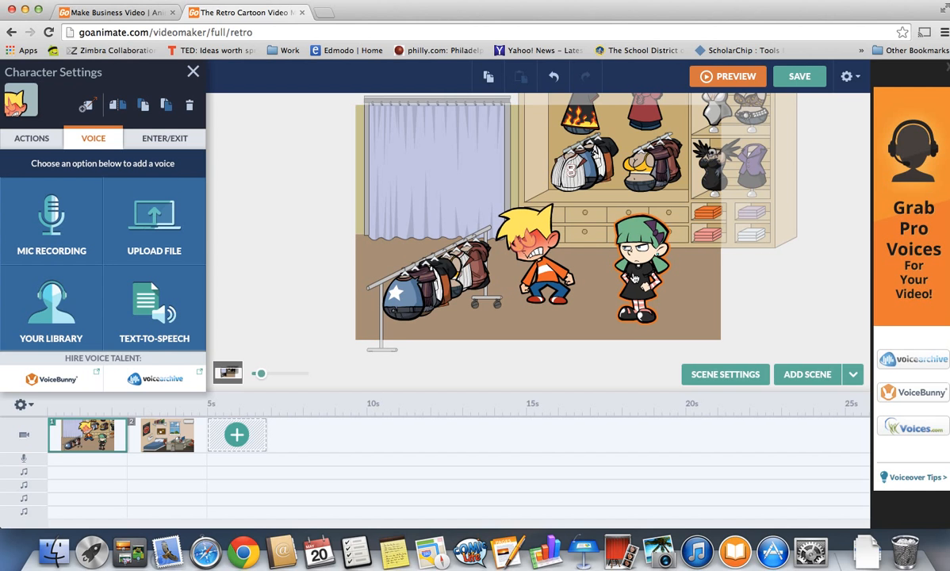
pyautogui.click(626, 309)
pyautogui.click(536, 256)
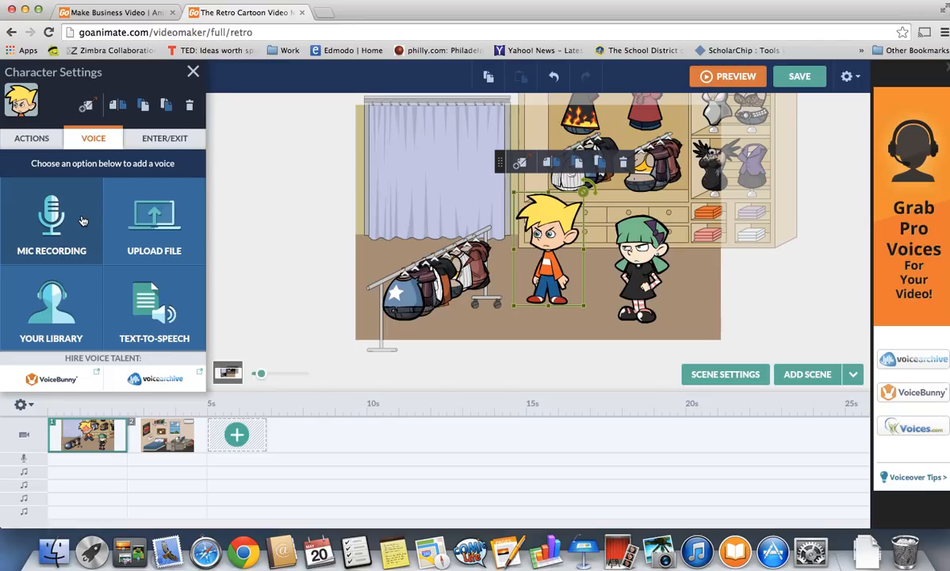
pyautogui.click(71, 222)
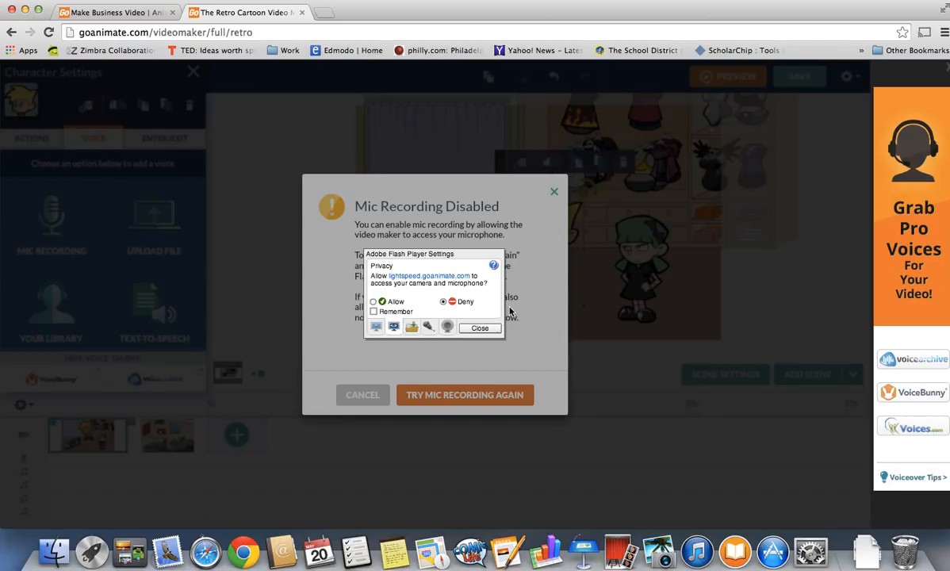
pyautogui.click(374, 302)
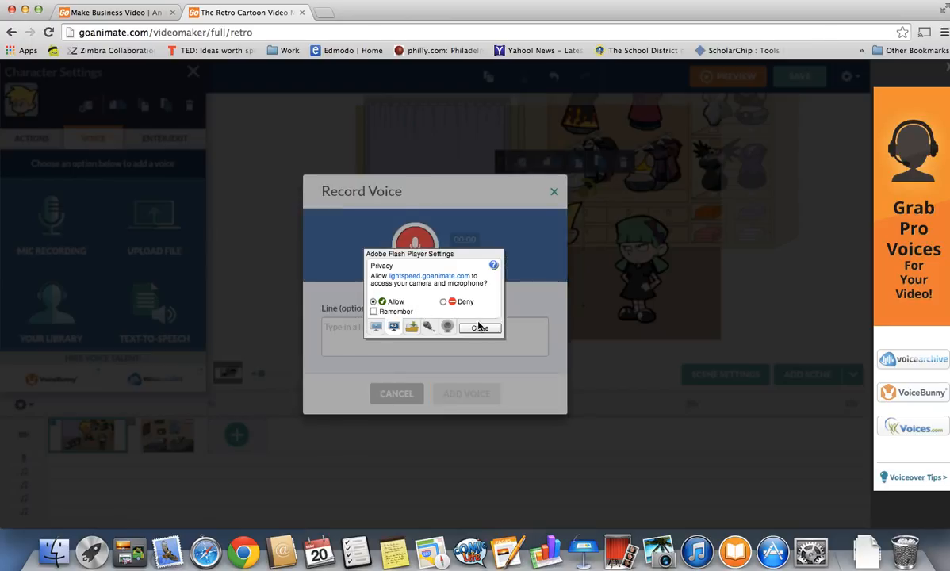
# Step: Review the Flash Player microphone and privacy settings and close them to reach the voice recorder
pyautogui.click(429, 327)
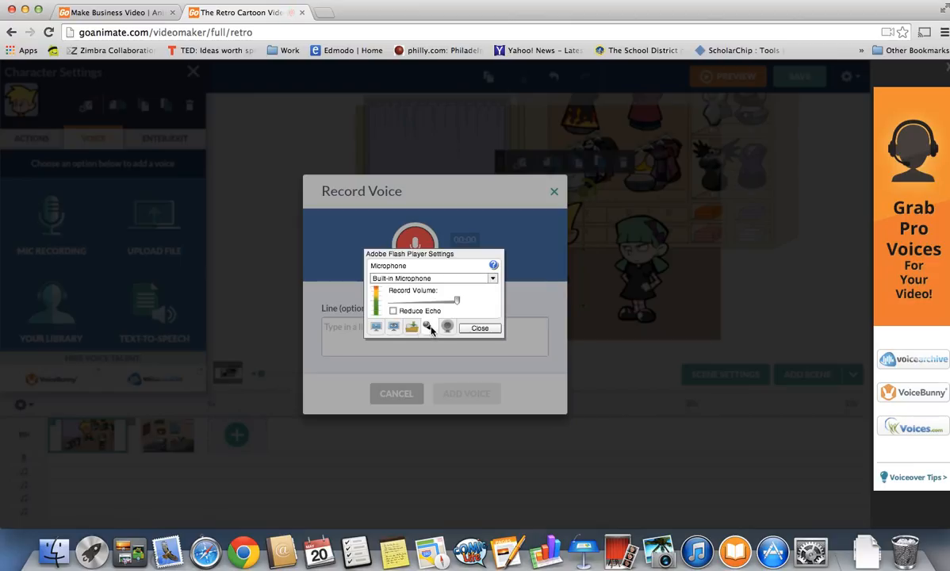
pyautogui.click(376, 329)
pyautogui.click(393, 329)
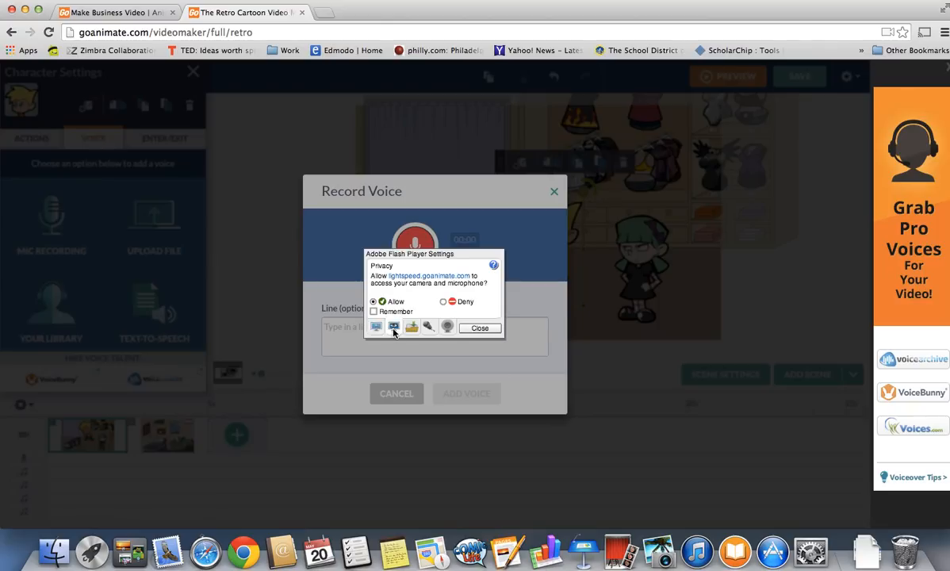
pyautogui.click(428, 328)
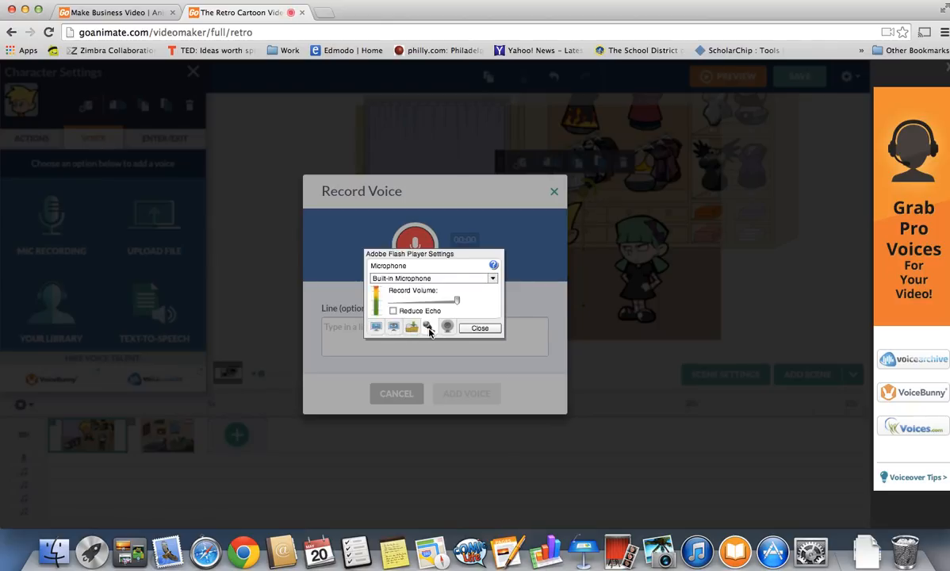
pyautogui.click(393, 327)
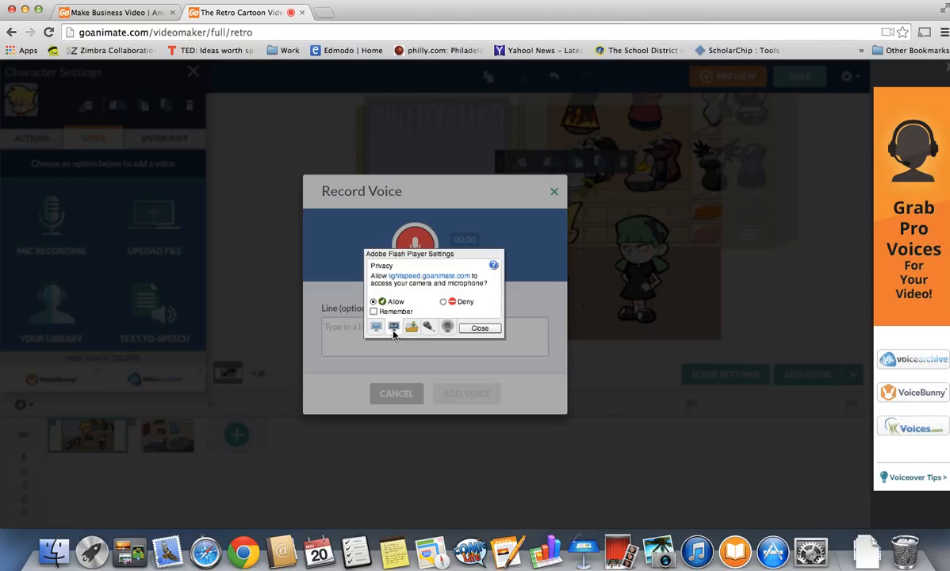
pyautogui.click(478, 328)
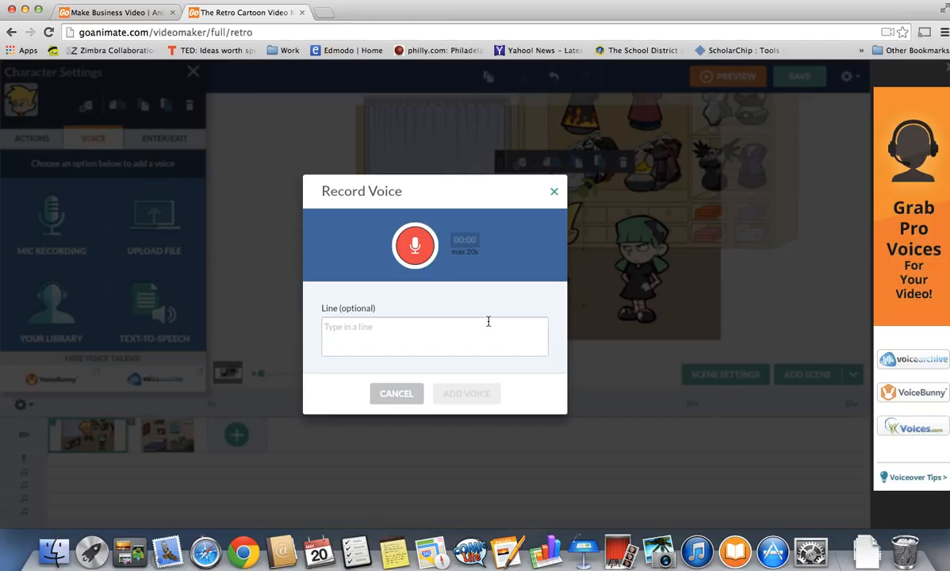
# Step: Record a voice clip of about 17.5 seconds for the blond boy and raise its pitch
pyautogui.click(416, 248)
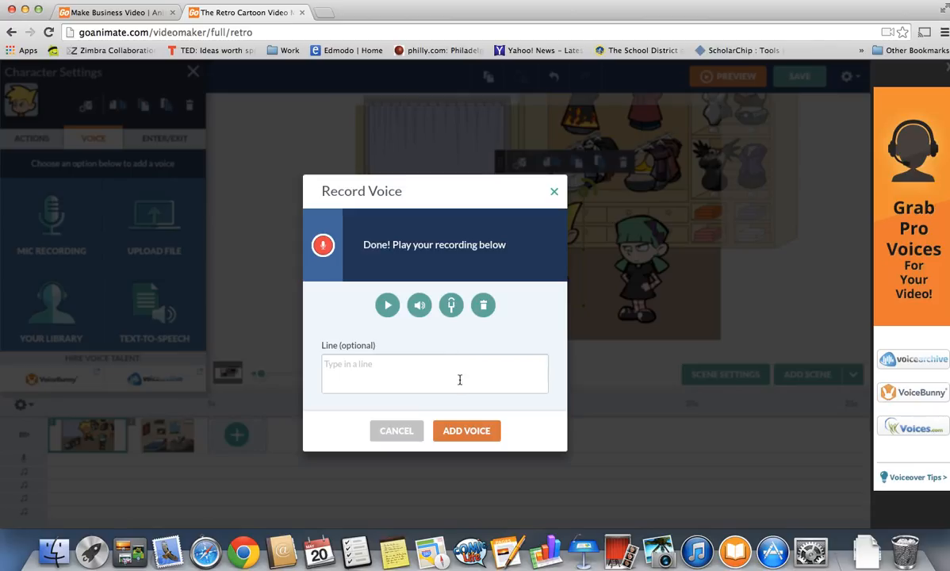
pyautogui.click(454, 312)
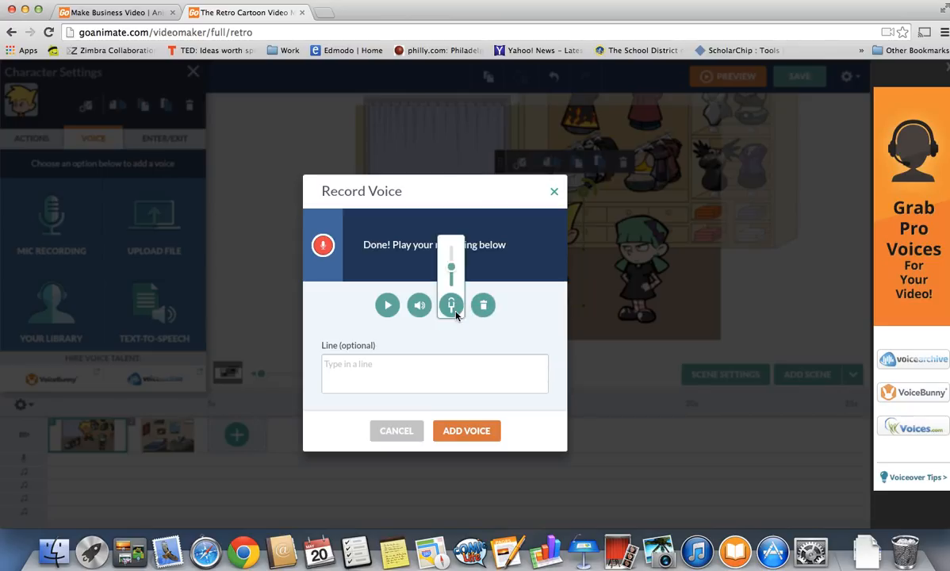
pyautogui.click(452, 251)
pyautogui.moveTo(453, 251)
pyautogui.mouseDown()
pyautogui.moveTo(453, 263)
pyautogui.moveTo(453, 250)
pyautogui.mouseUp()
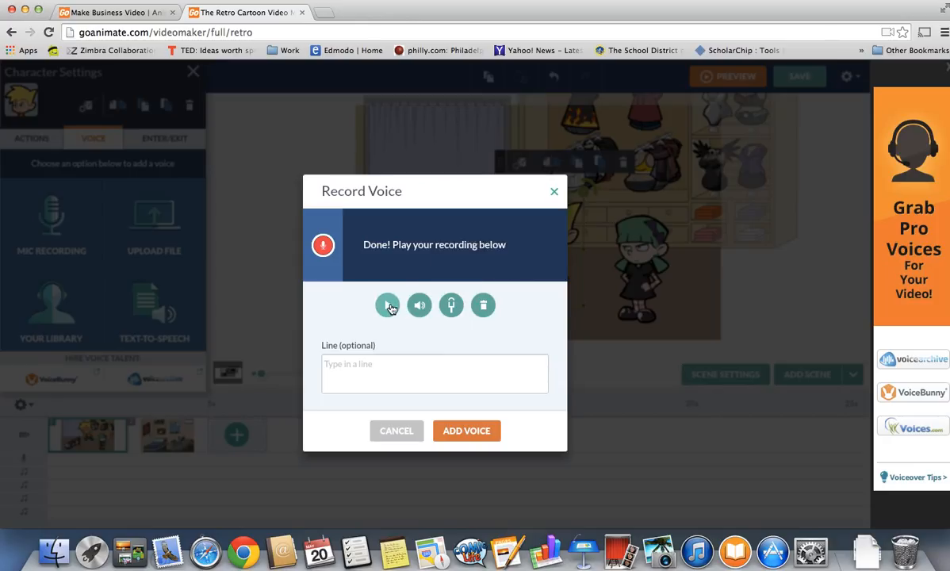
# Step: Play back the recorded clip and add it as the blond boy's voice in the first scene
pyautogui.click(388, 306)
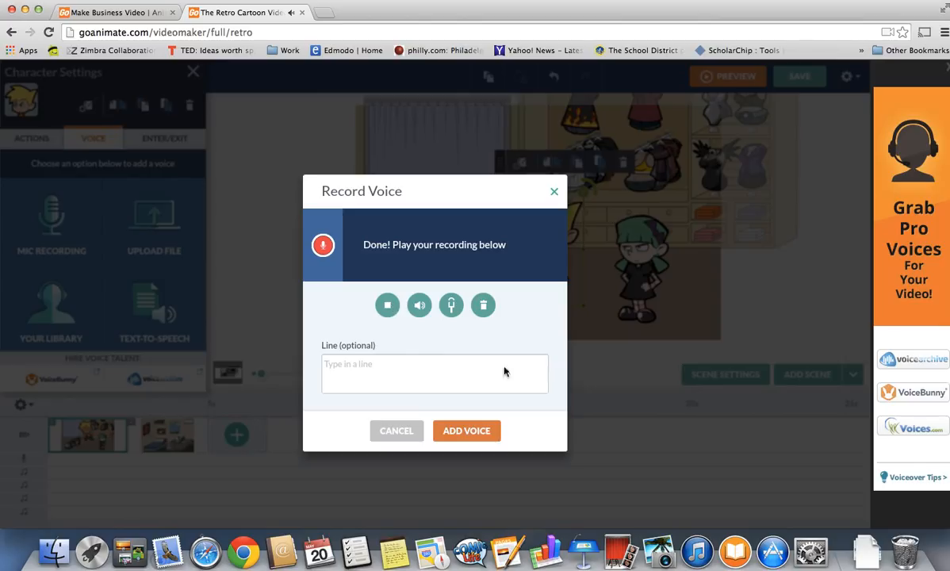
pyautogui.click(474, 433)
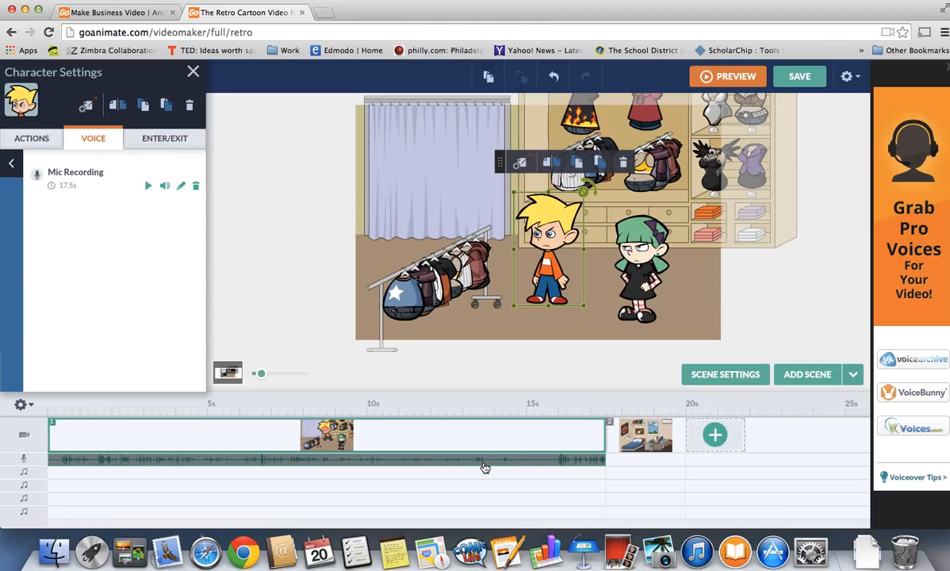
# Step: Give the green-haired girl an angry action in the first scene and open her voice options
pyautogui.click(284, 205)
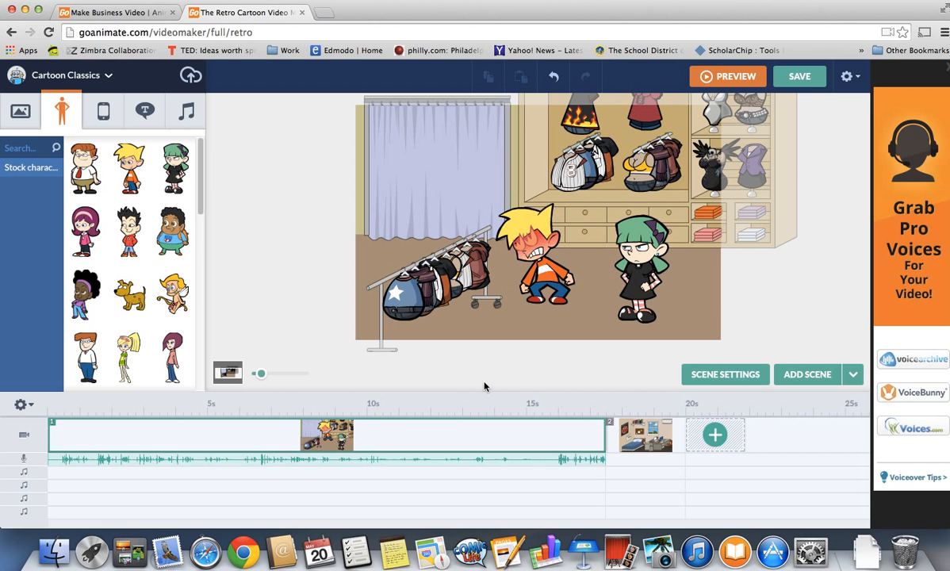
pyautogui.click(629, 284)
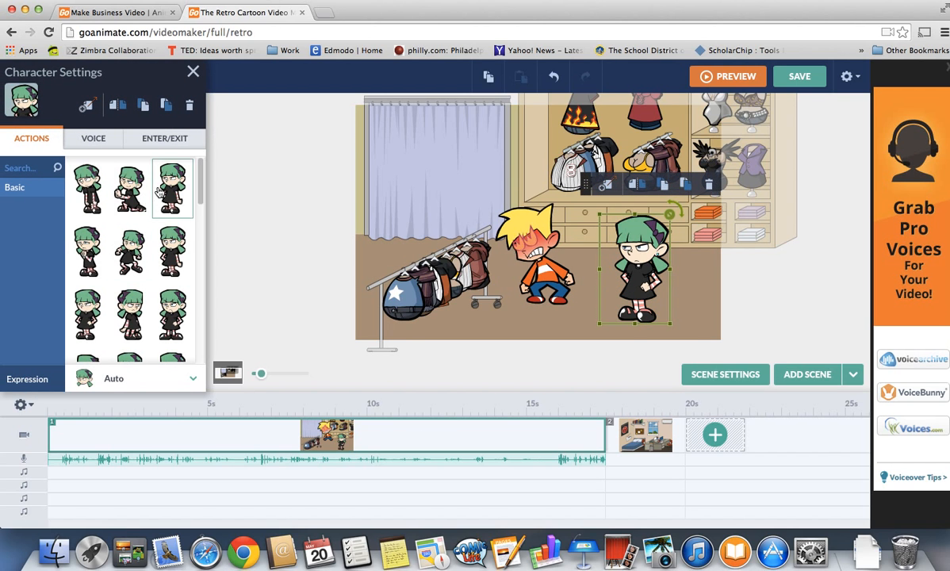
pyautogui.click(173, 318)
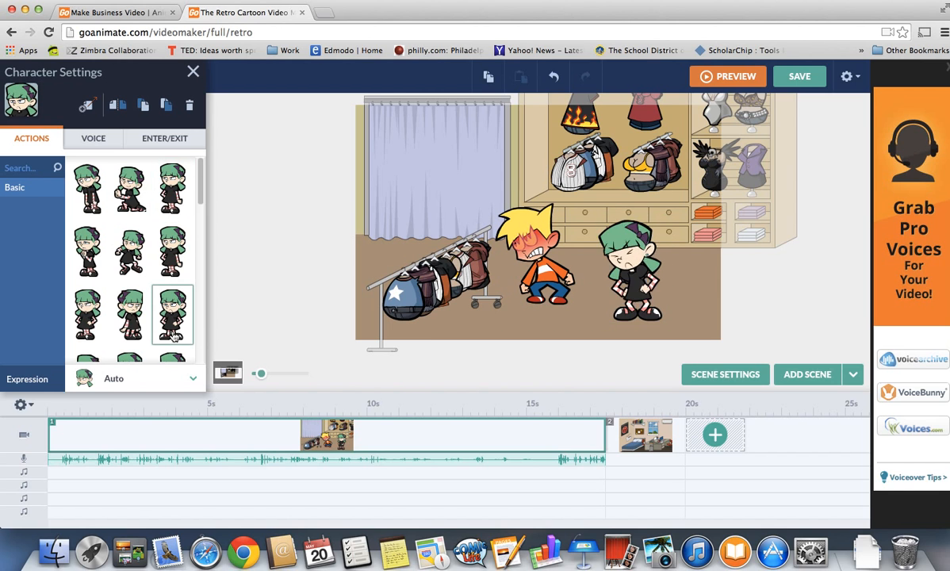
pyautogui.click(102, 140)
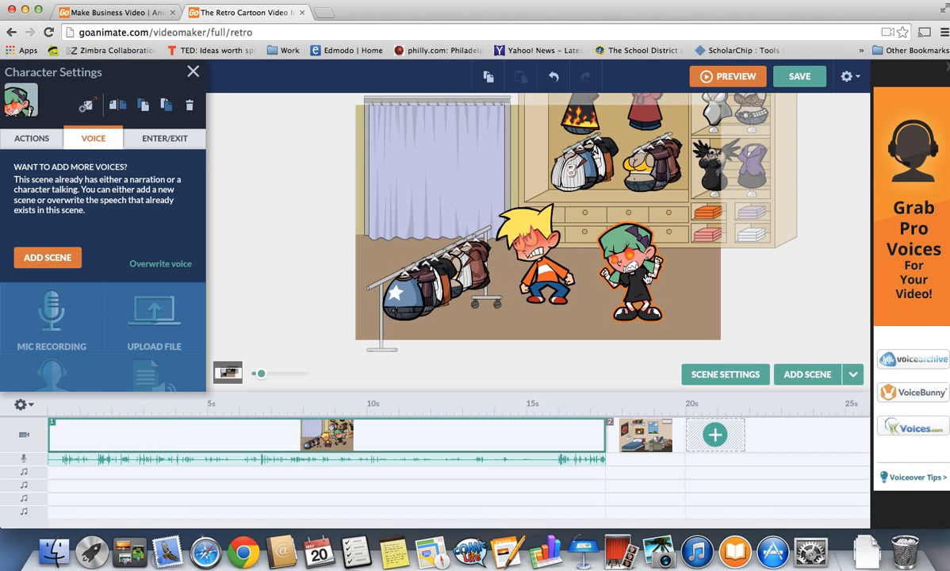
# Step: Add another bedroom scene, and delete both bedroom scenes that follow the clothing-store scene
pyautogui.click(714, 434)
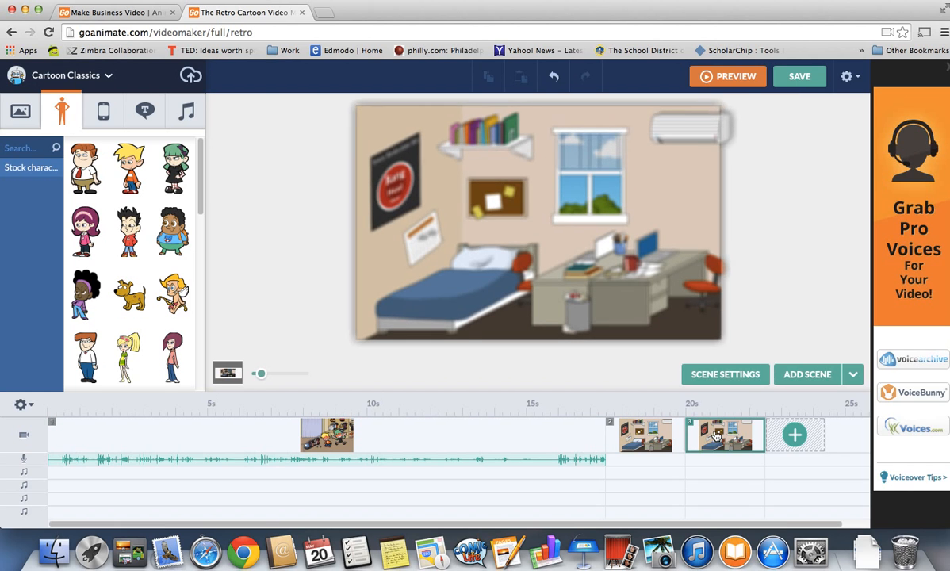
pyautogui.rightClick(639, 435)
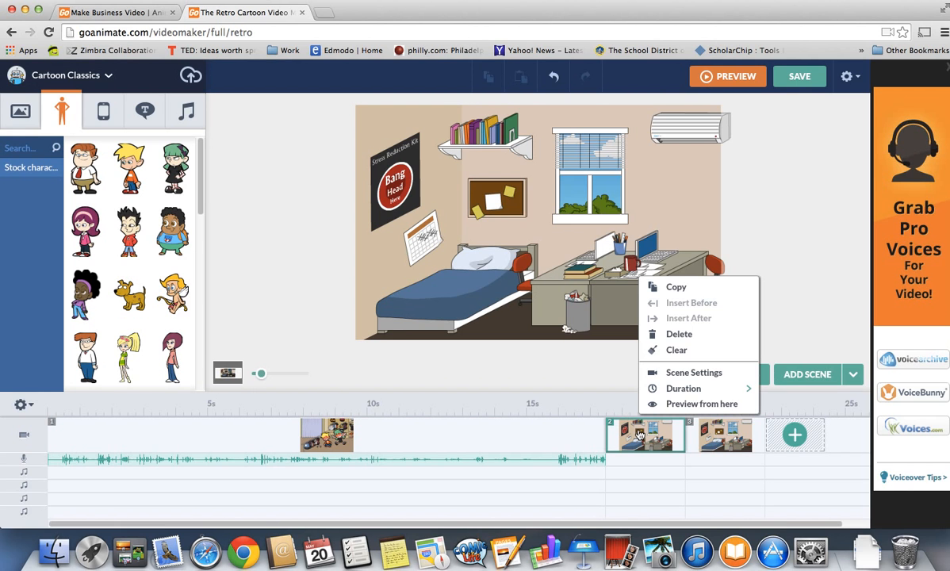
pyautogui.click(678, 335)
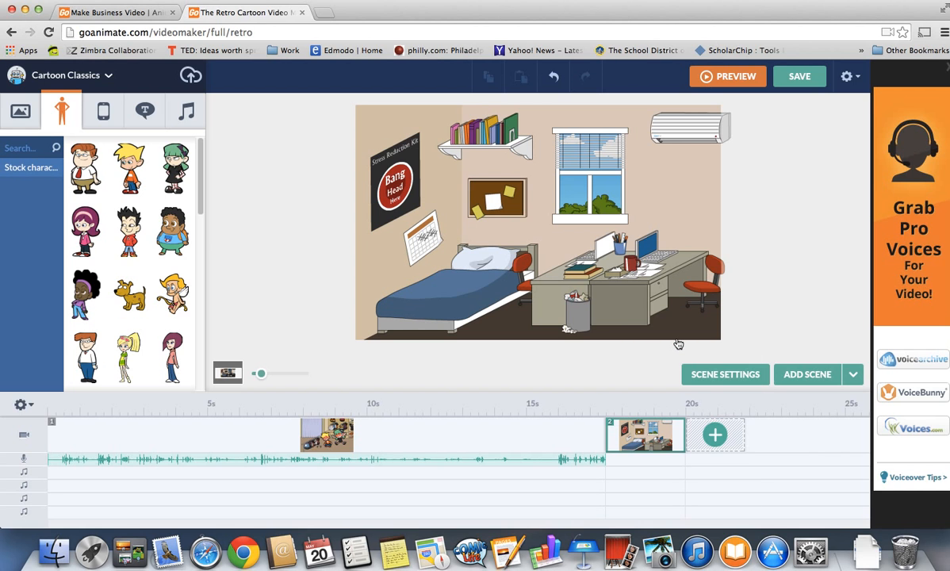
pyautogui.rightClick(612, 422)
pyautogui.click(687, 335)
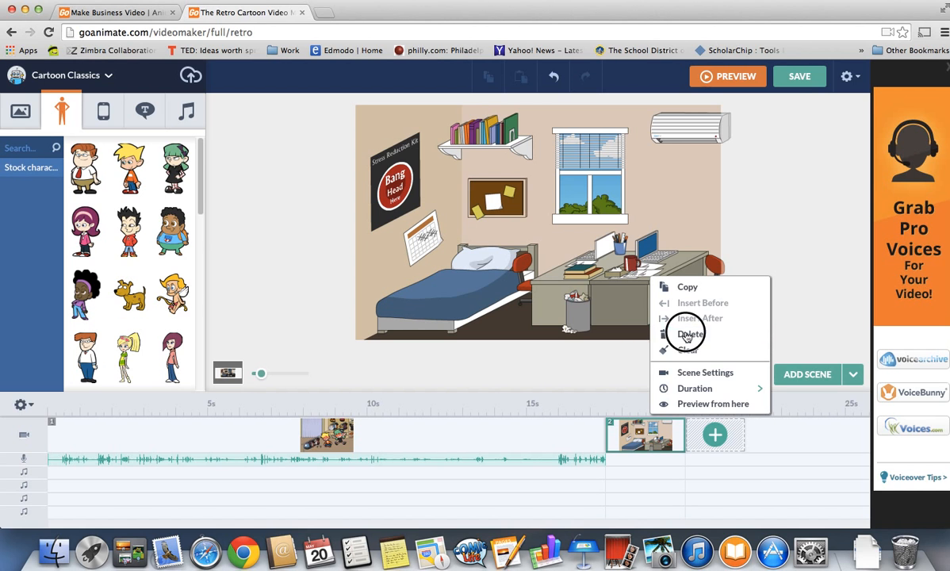
# Step: Copy the first scene and add a second scene with the same clothing-store background and characters
pyautogui.rightClick(551, 431)
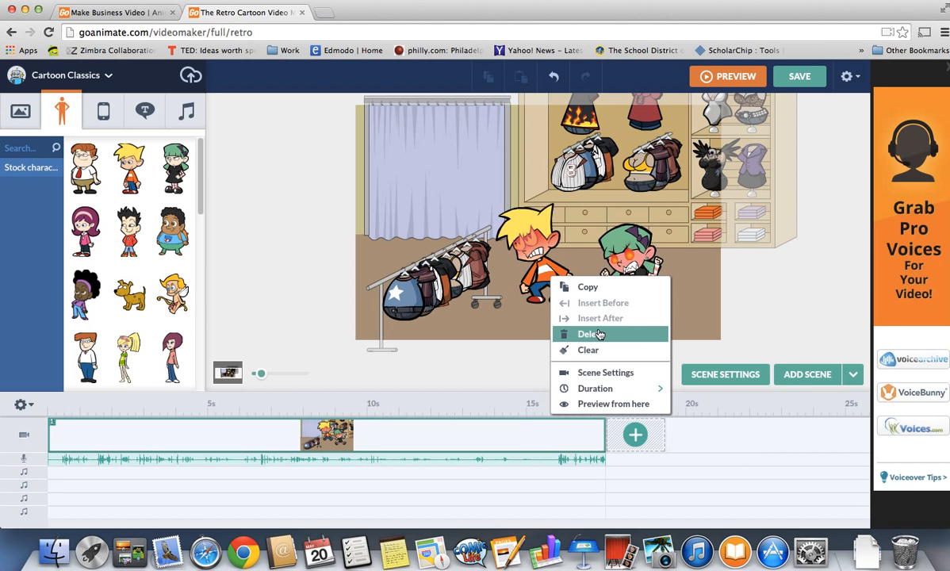
pyautogui.click(590, 289)
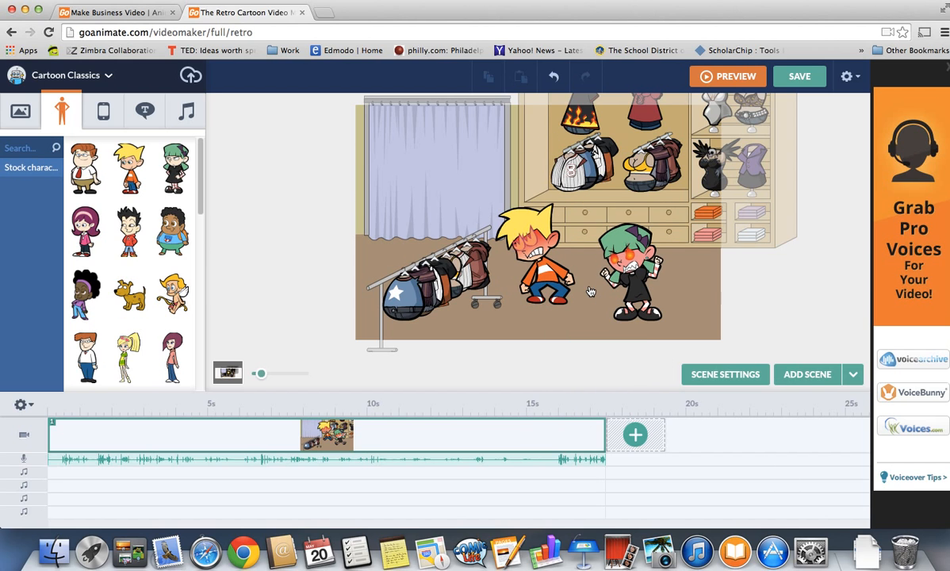
pyautogui.click(632, 441)
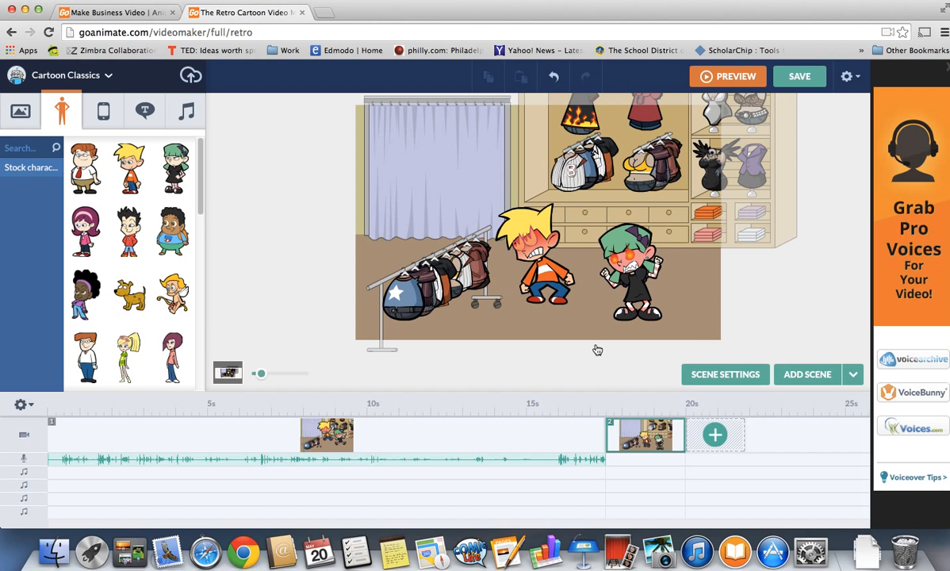
# Step: Record a mic voice clip of about 8.5 seconds for the green-haired girl in the second scene
pyautogui.click(648, 236)
pyautogui.click(636, 249)
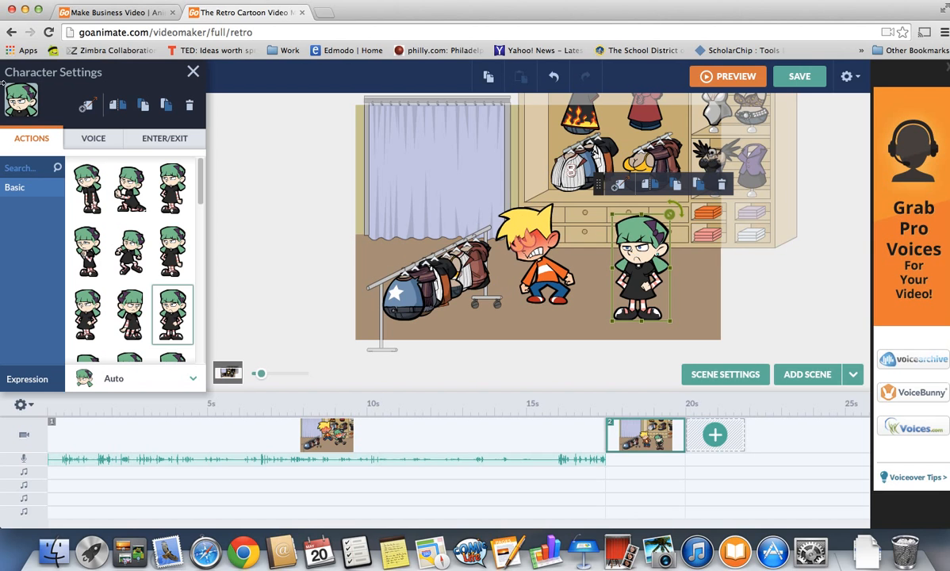
pyautogui.click(91, 140)
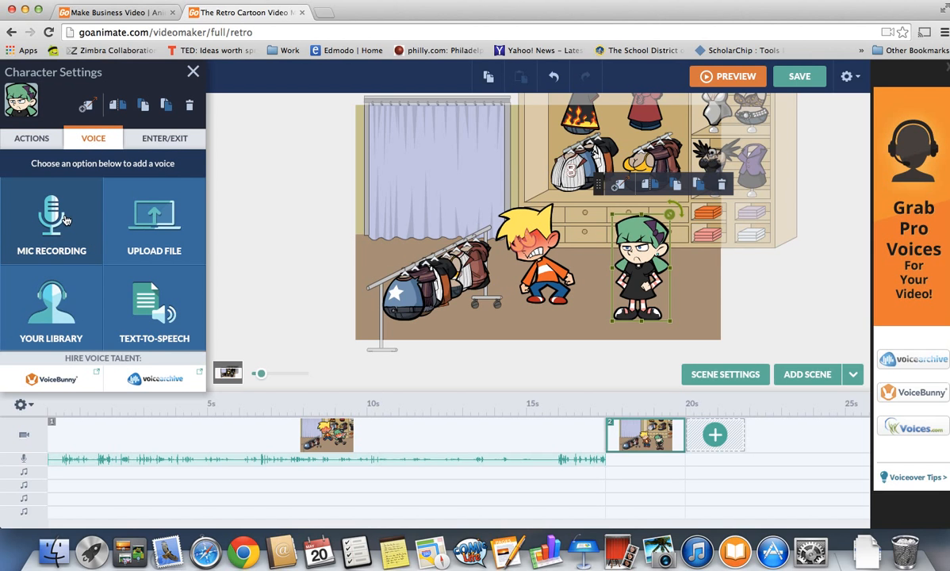
pyautogui.click(66, 219)
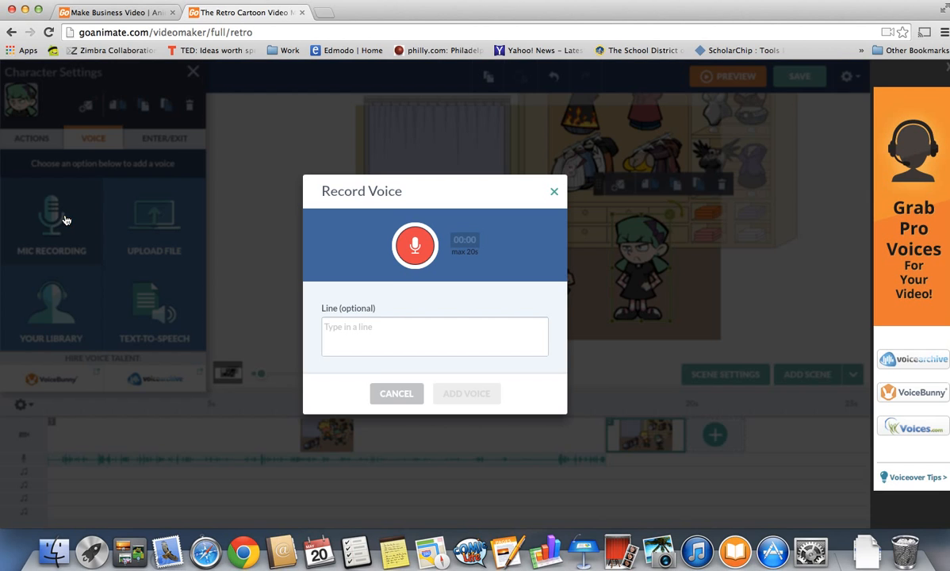
pyautogui.click(416, 246)
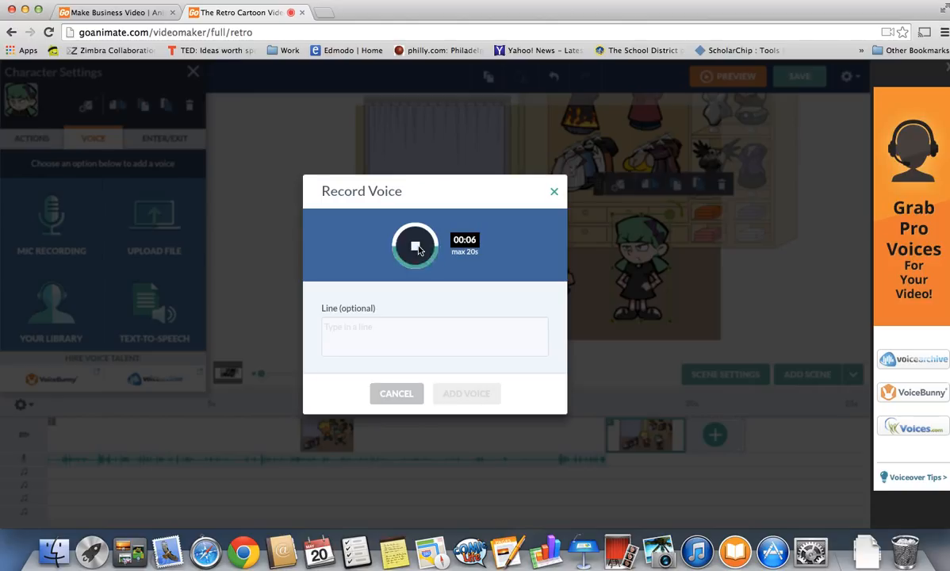
pyautogui.click(418, 249)
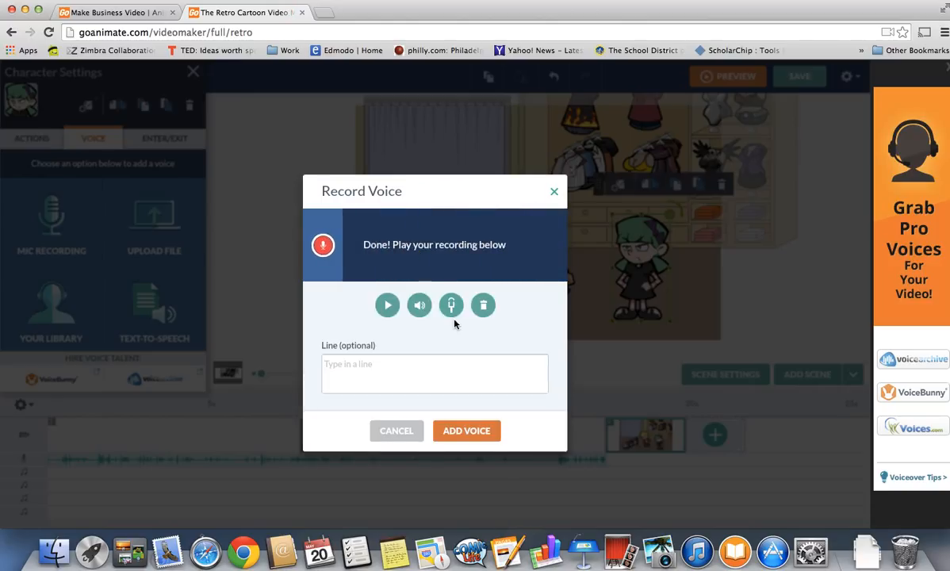
# Step: Raise the recorded clip to a very high pitch and add it as the girl's voice after playing it back
pyautogui.click(452, 306)
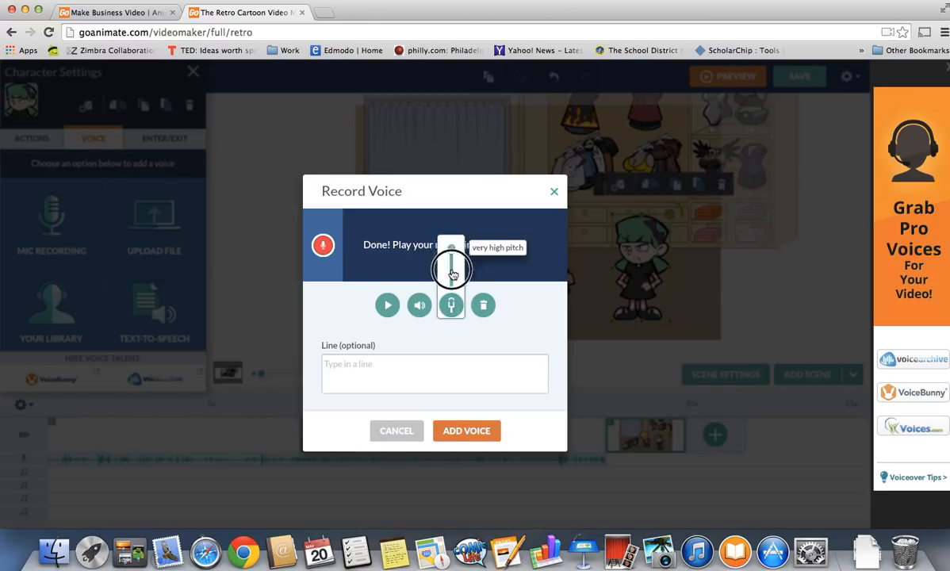
pyautogui.click(387, 314)
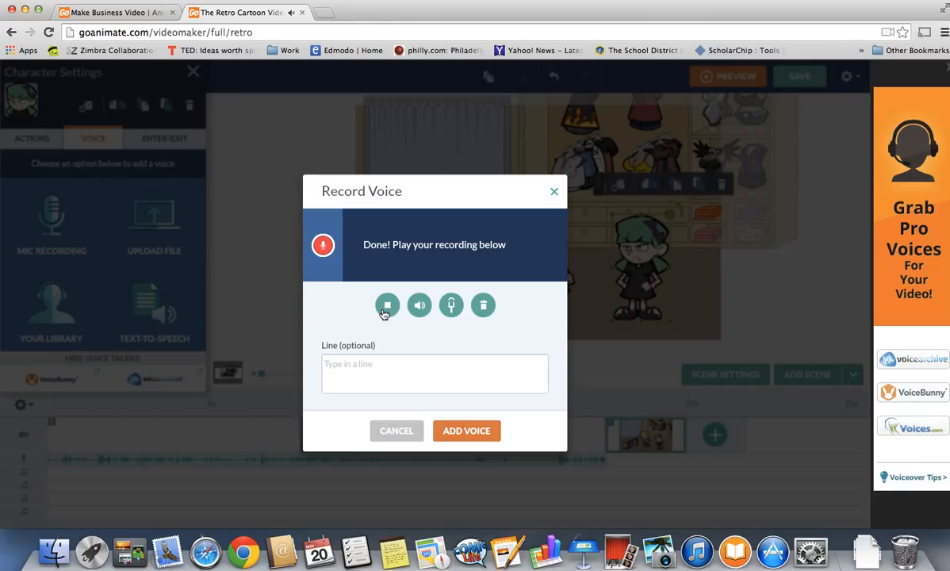
pyautogui.click(464, 433)
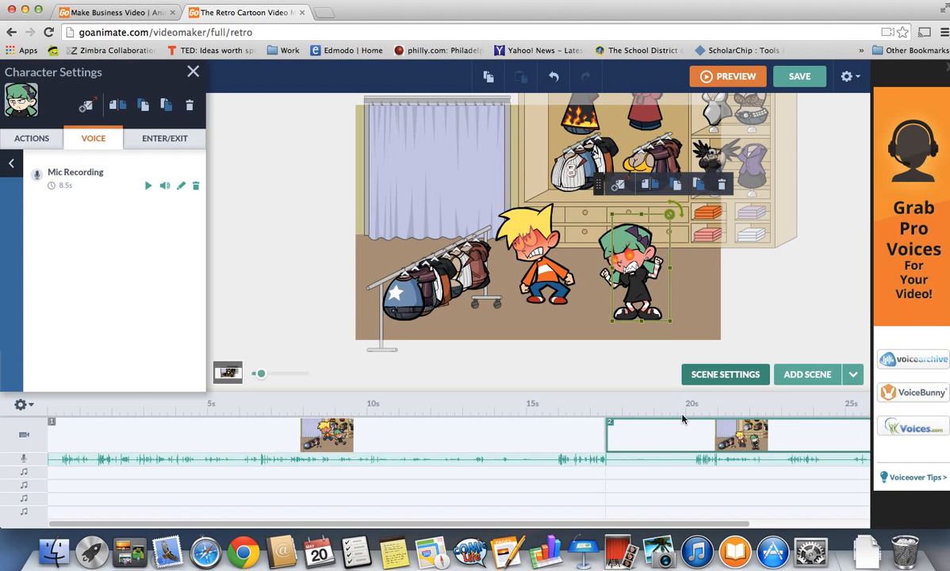
# Step: Preview the video with both clothing-store scenes and return to editing
pyautogui.click(742, 77)
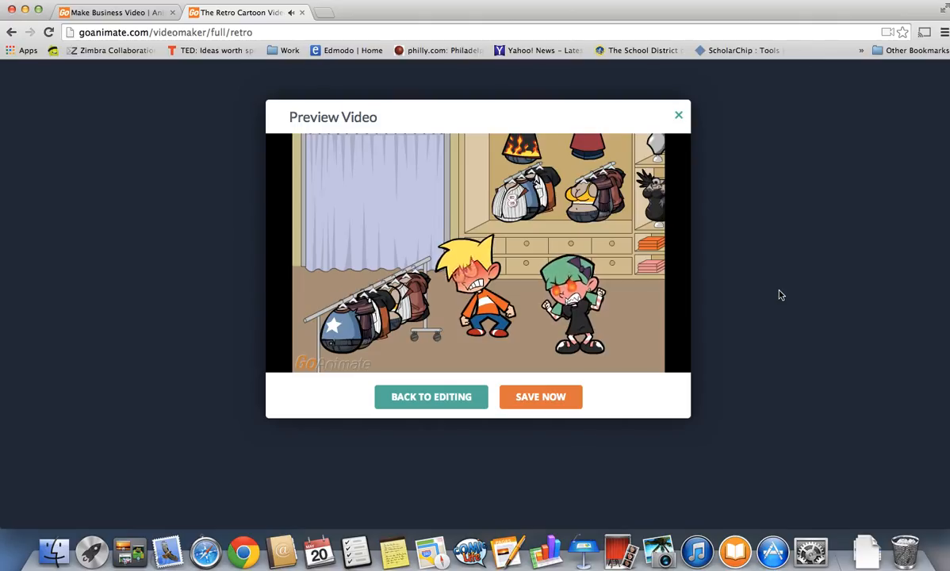
pyautogui.click(679, 115)
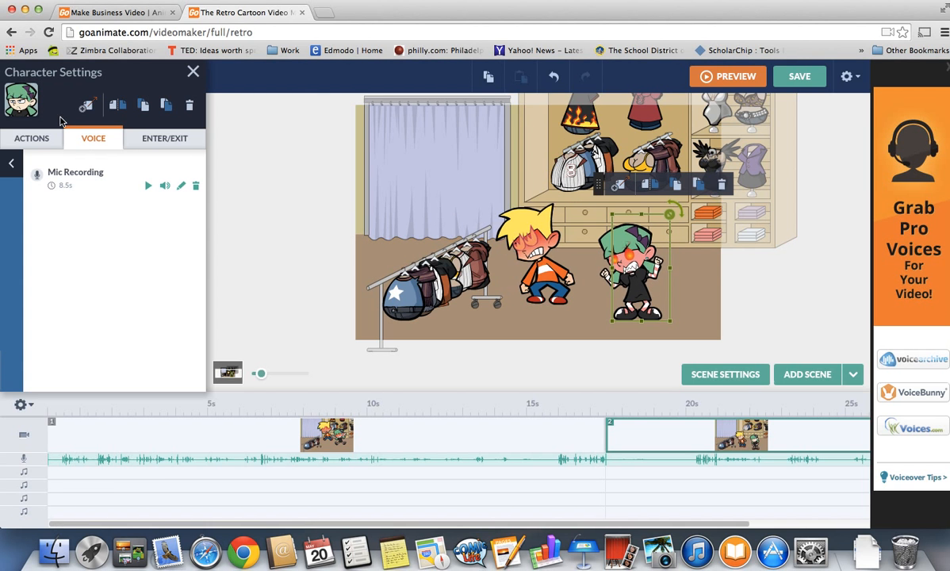
# Step: Review the facial expression options available for the green-haired girl, leaving the expression on Auto
pyautogui.click(32, 141)
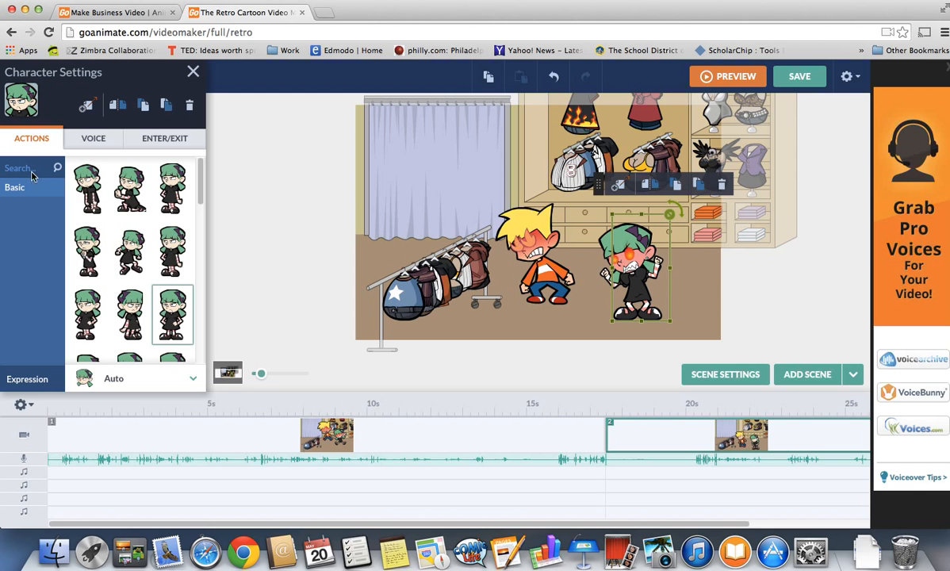
pyautogui.click(119, 378)
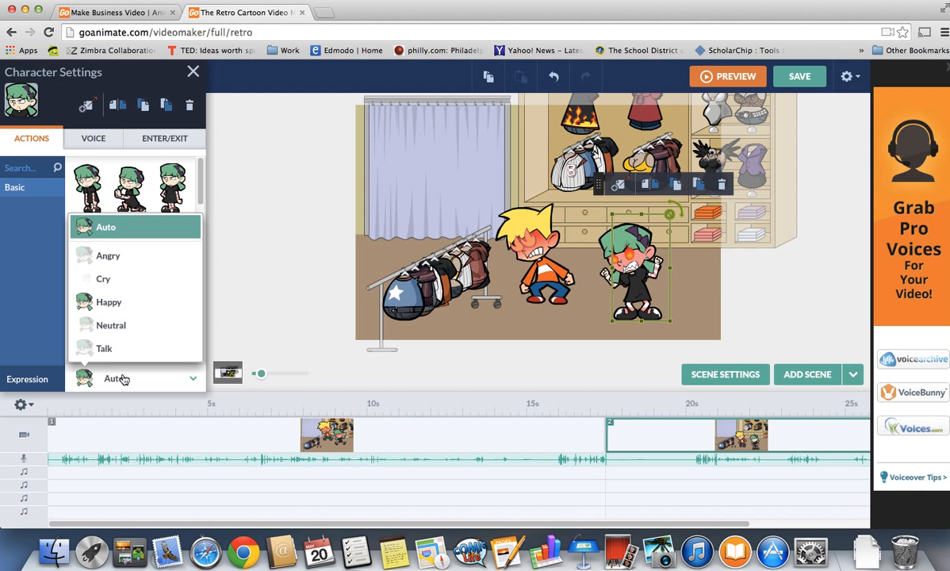
pyautogui.click(11, 279)
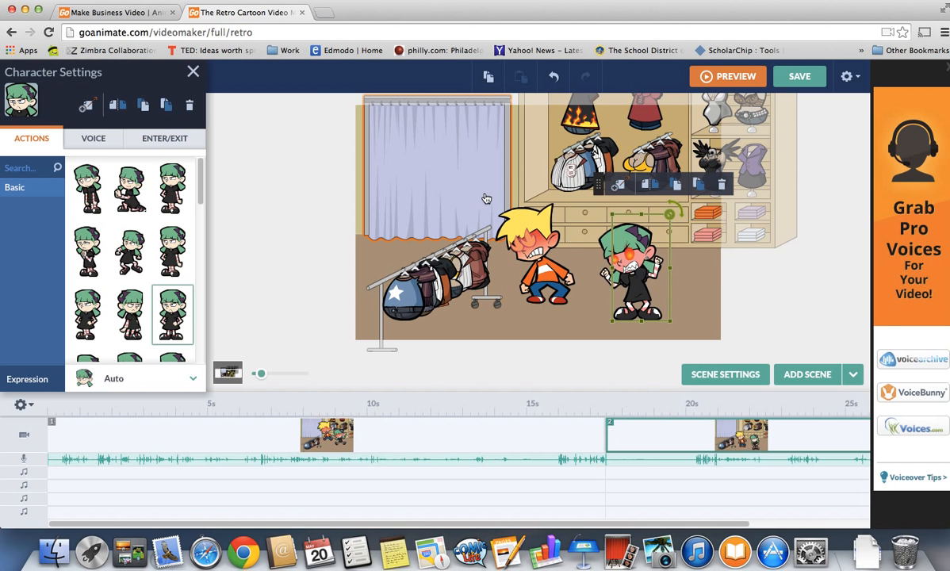
# Step: Set the fitting room curtain to Opened in the second scene and move the blond boy inside the fitting room
pyautogui.click(459, 195)
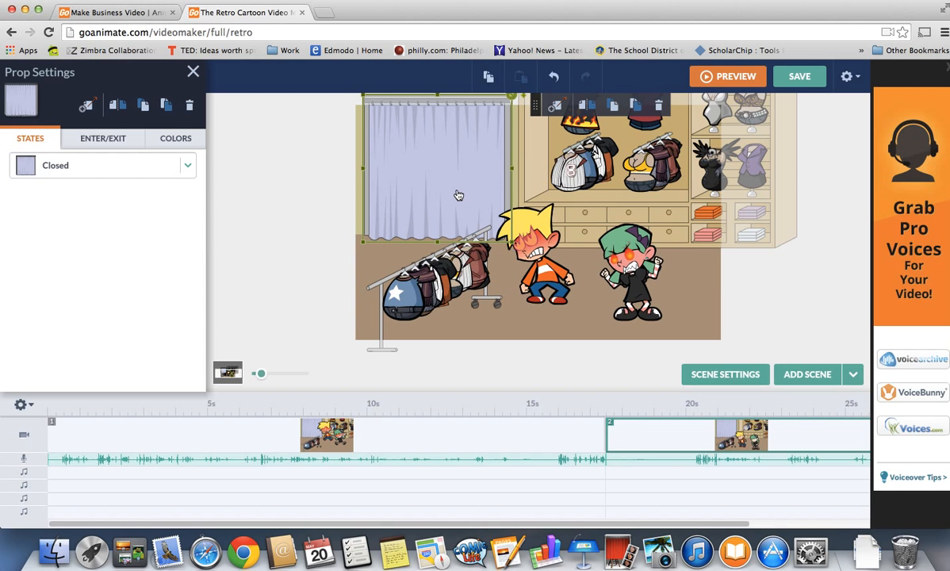
pyautogui.click(188, 168)
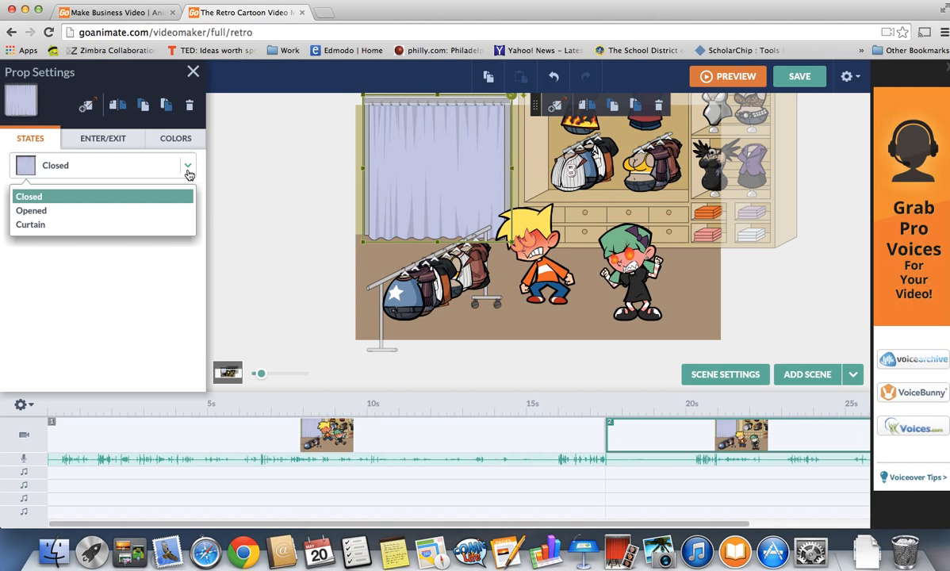
pyautogui.click(125, 211)
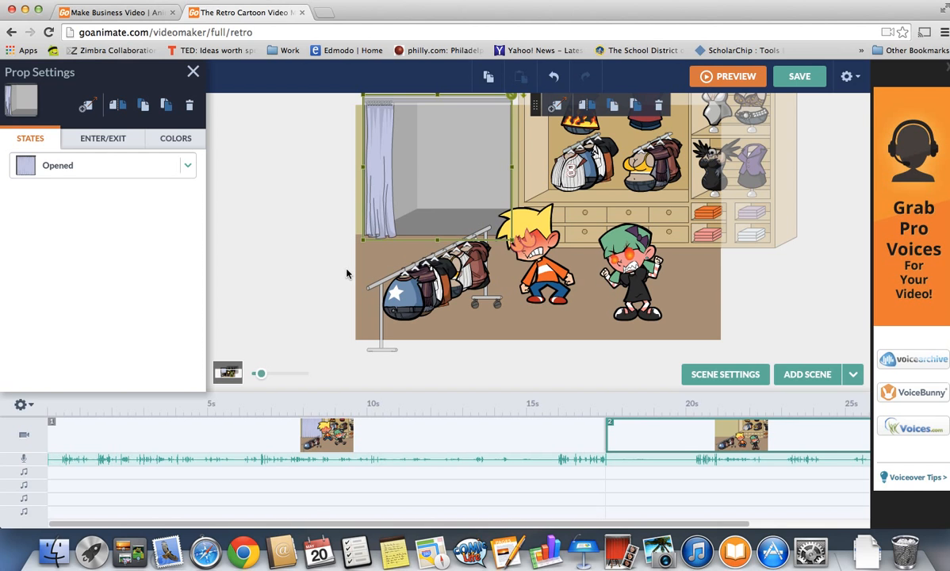
pyautogui.moveTo(540, 261); pyautogui.dragTo(445, 198)
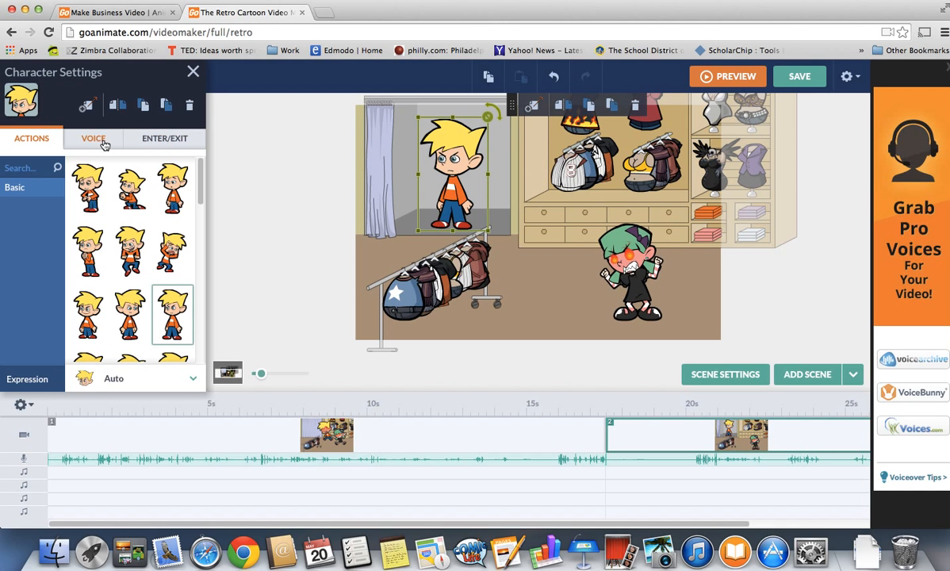
# Step: Add an Enter motion with the Slide style to the clothing shelves and look through the other motion styles
pyautogui.click(629, 180)
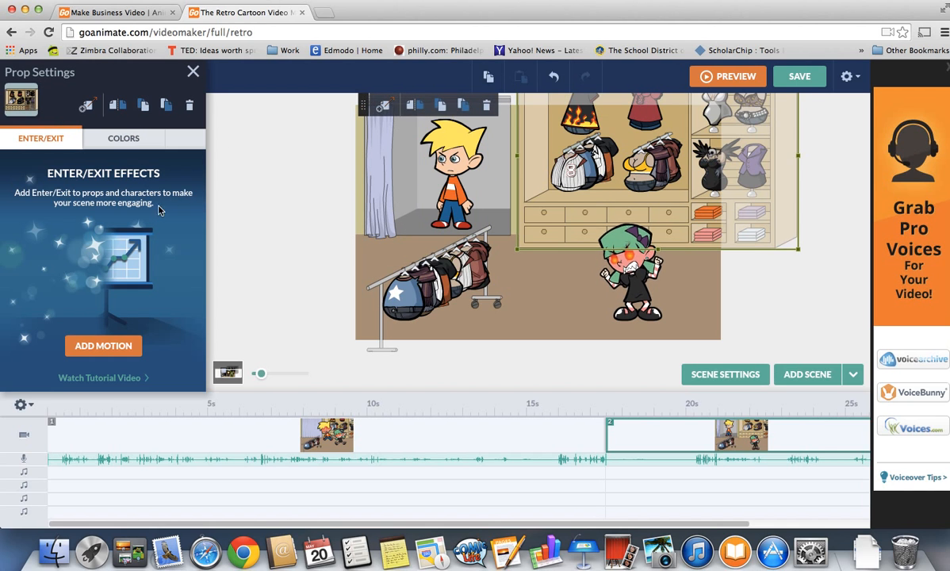
pyautogui.click(103, 346)
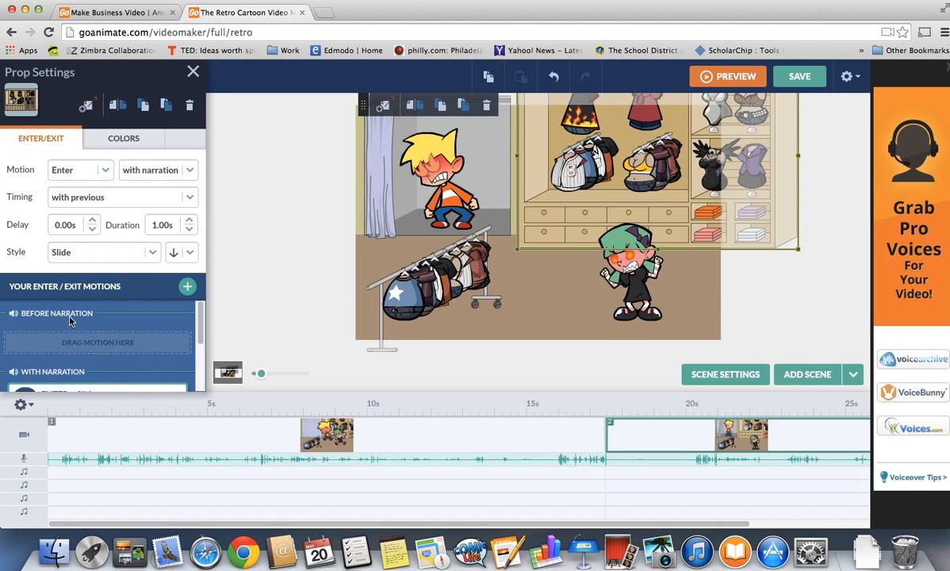
pyautogui.moveTo(201, 327)
pyautogui.mouseDown()
pyautogui.moveTo(200, 370)
pyautogui.moveTo(200, 313)
pyautogui.mouseUp()
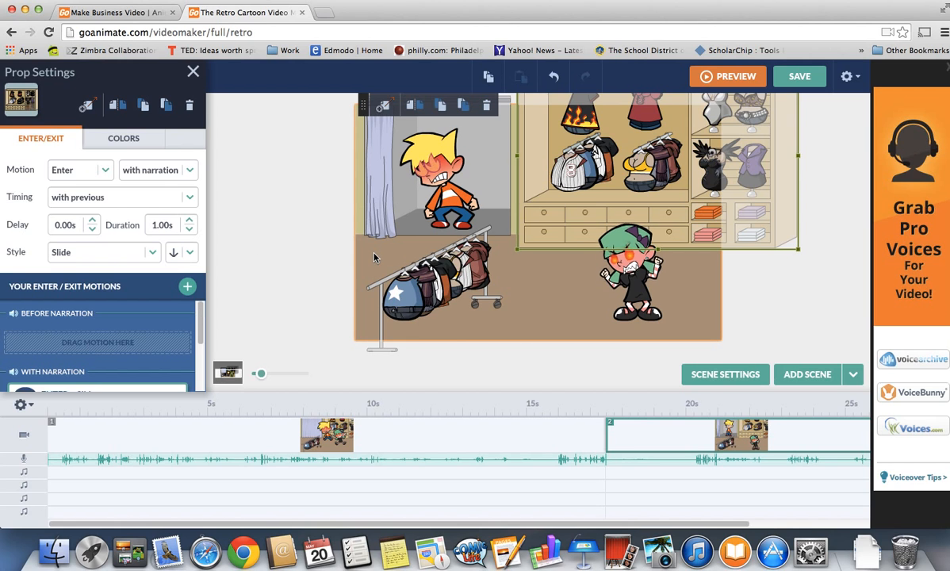
pyautogui.click(135, 252)
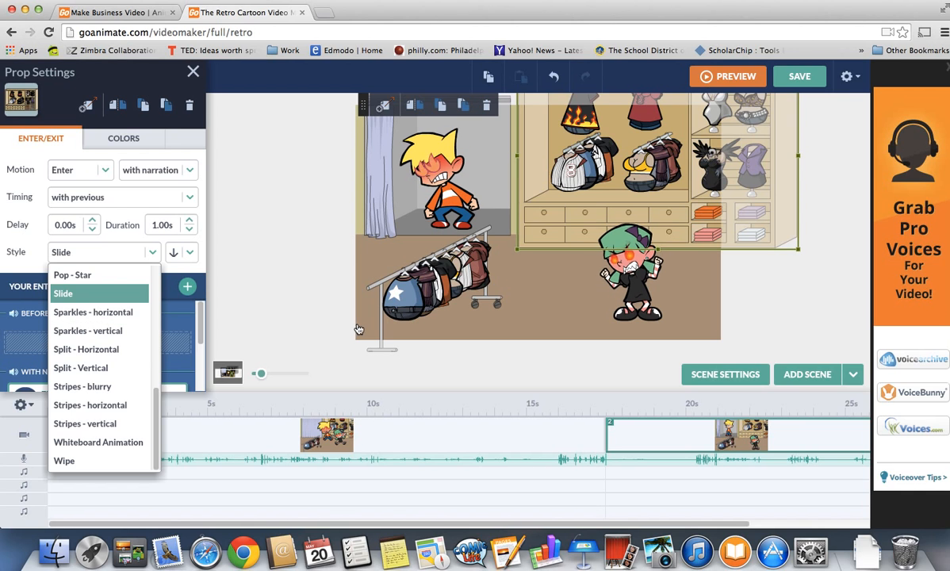
pyautogui.click(261, 203)
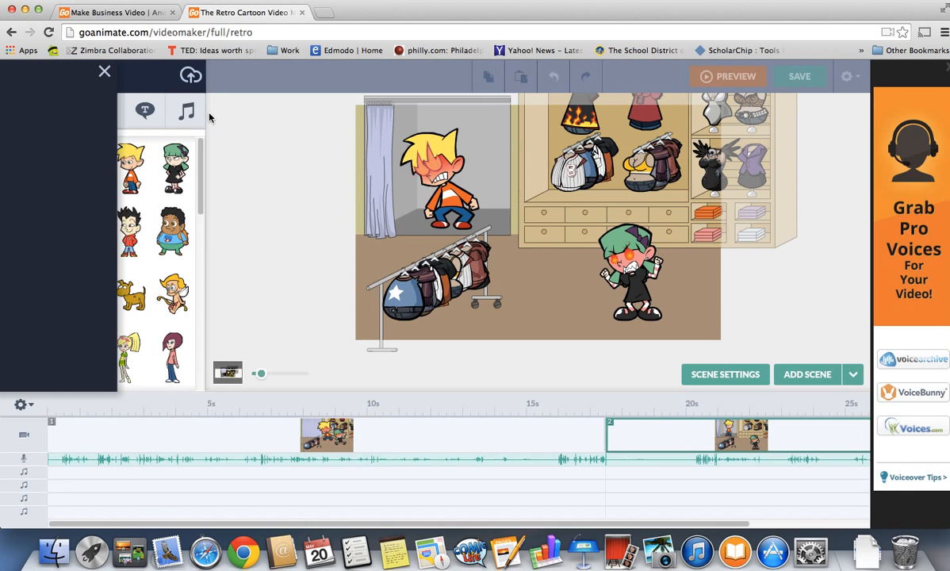
# Step: Delete the blond boy from the fitting room in the second scene
pyautogui.click(430, 182)
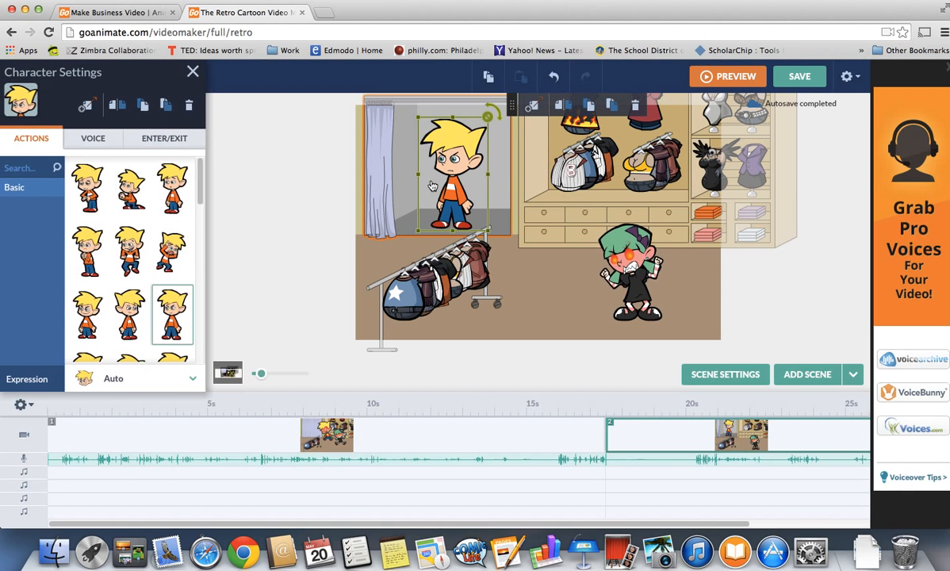
pyautogui.press('Delete')
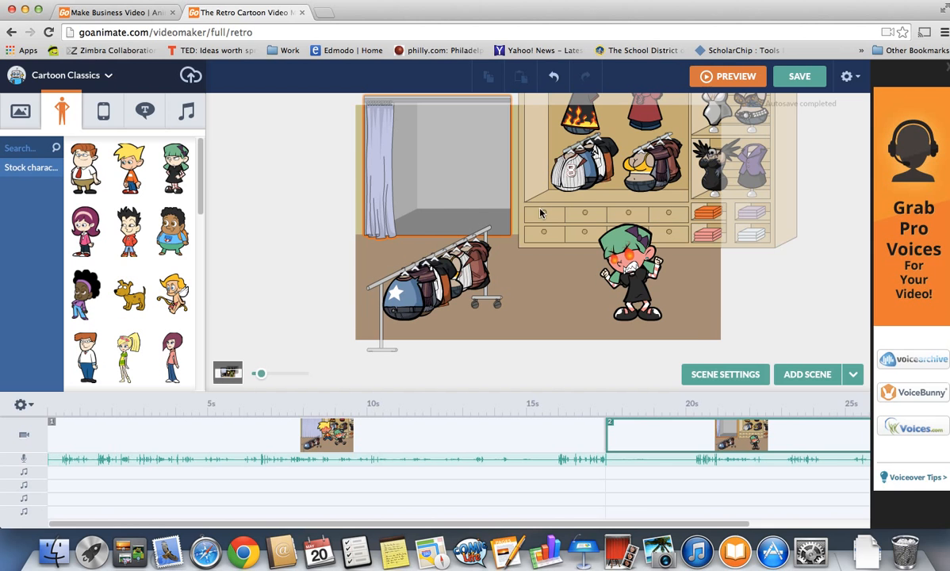
# Step: Delete the green-haired girl from the second scene, and both the blond boy and the green-haired girl from the first scene
pyautogui.click(629, 269)
pyautogui.press('Delete')
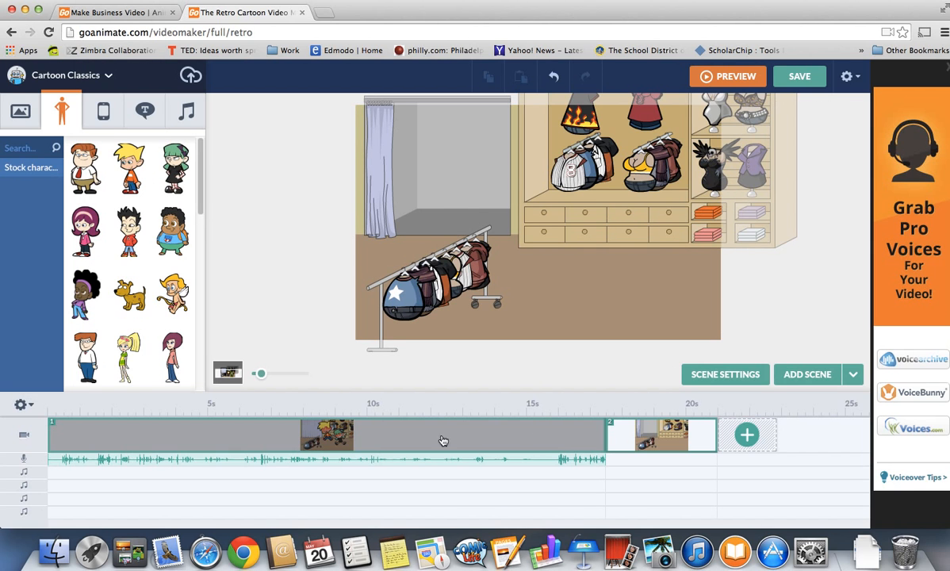
pyautogui.rightClick(388, 440)
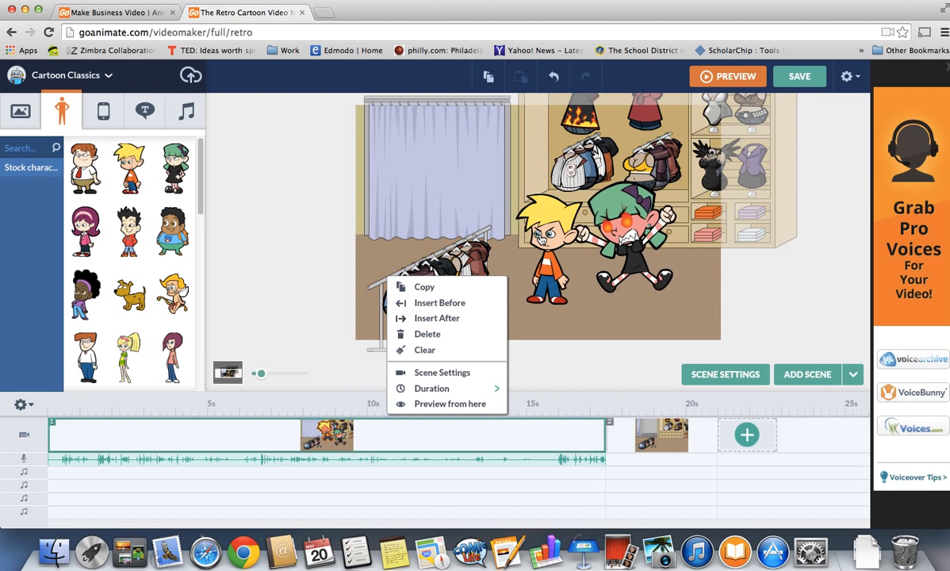
pyautogui.click(540, 237)
pyautogui.press('Delete')
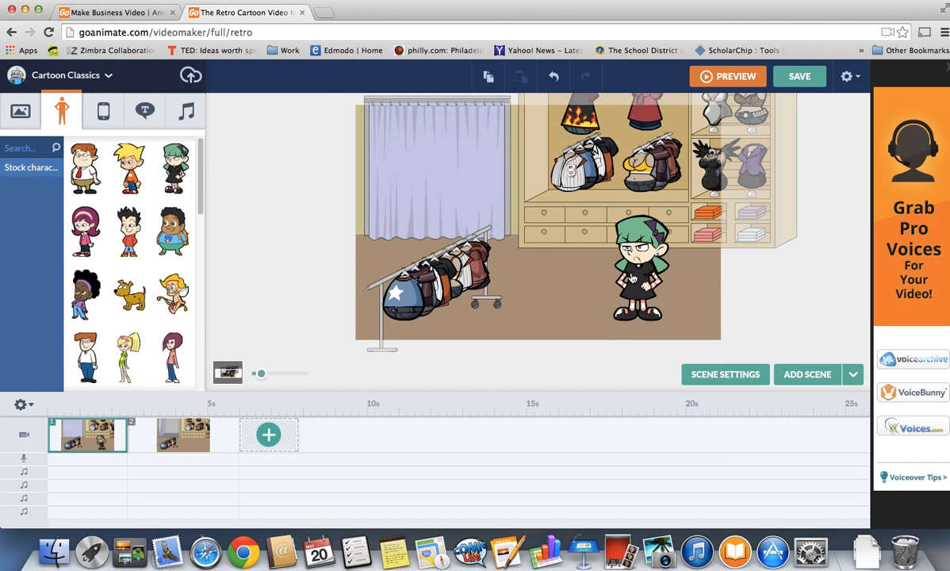
pyautogui.click(638, 270)
pyautogui.press('Delete')
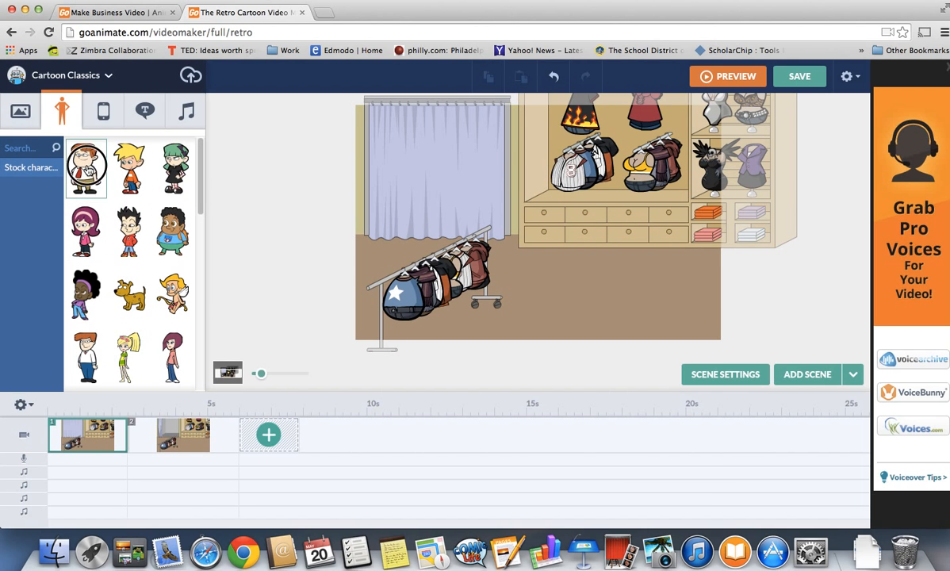
# Step: Add the red-haired man in glasses and the curly-haired boy with the backpack to the first scene, near the drawers
pyautogui.moveTo(85, 167); pyautogui.dragTo(649, 268)
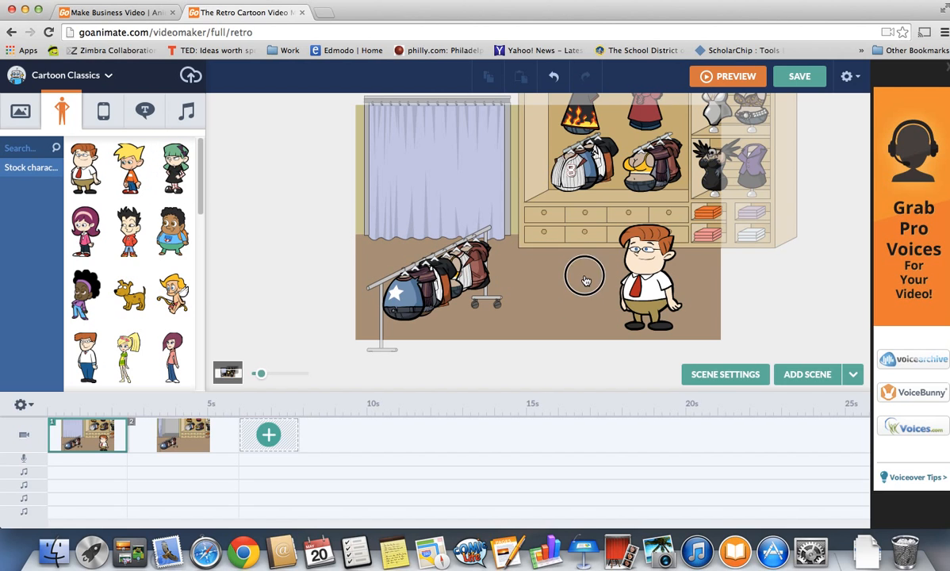
pyautogui.moveTo(172, 231); pyautogui.dragTo(576, 234)
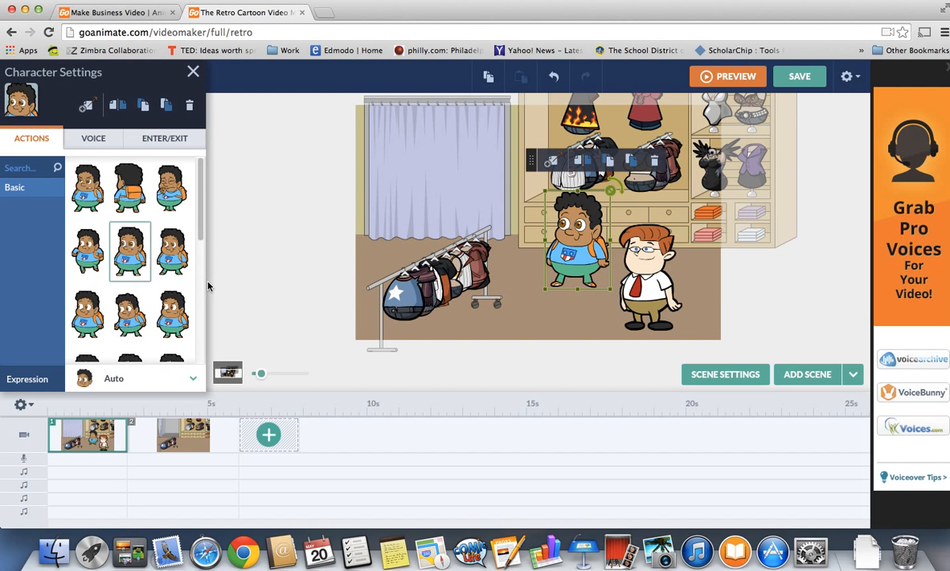
# Step: Record a microphone voice line for the curly-haired boy at very high pitch and add it to the character
pyautogui.click(88, 137)
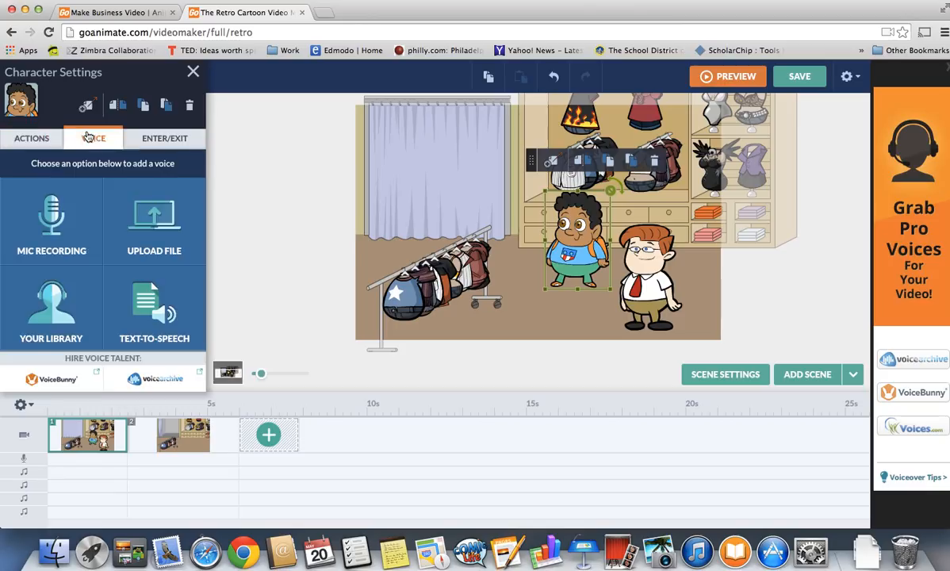
pyautogui.click(78, 214)
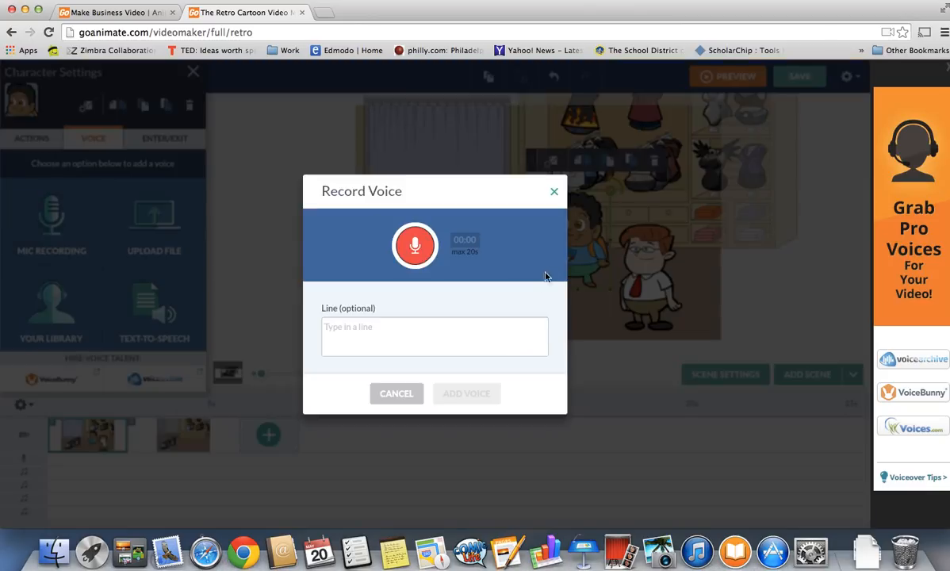
pyautogui.click(414, 246)
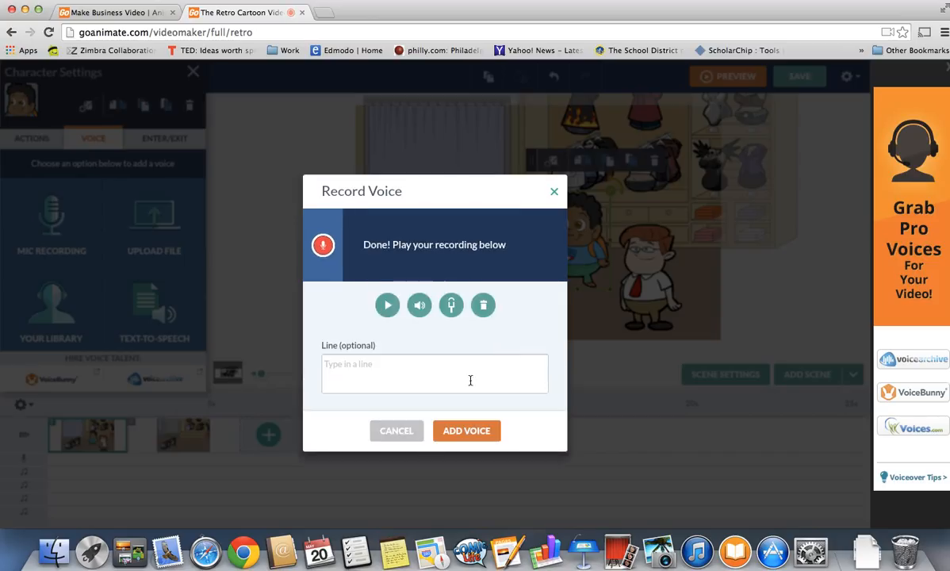
pyautogui.moveTo(453, 305)
pyautogui.moveTo(451, 286); pyautogui.dragTo(450, 212)
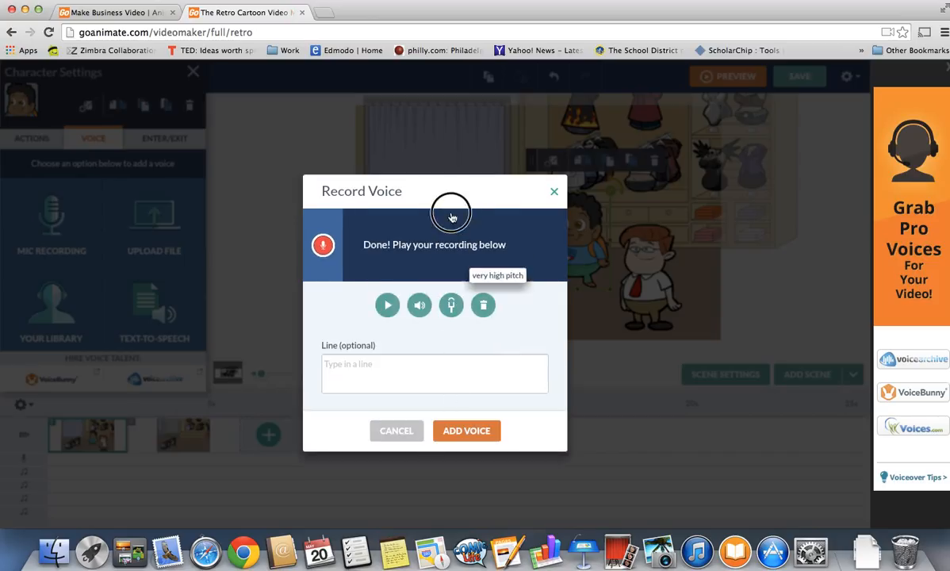
pyautogui.click(463, 431)
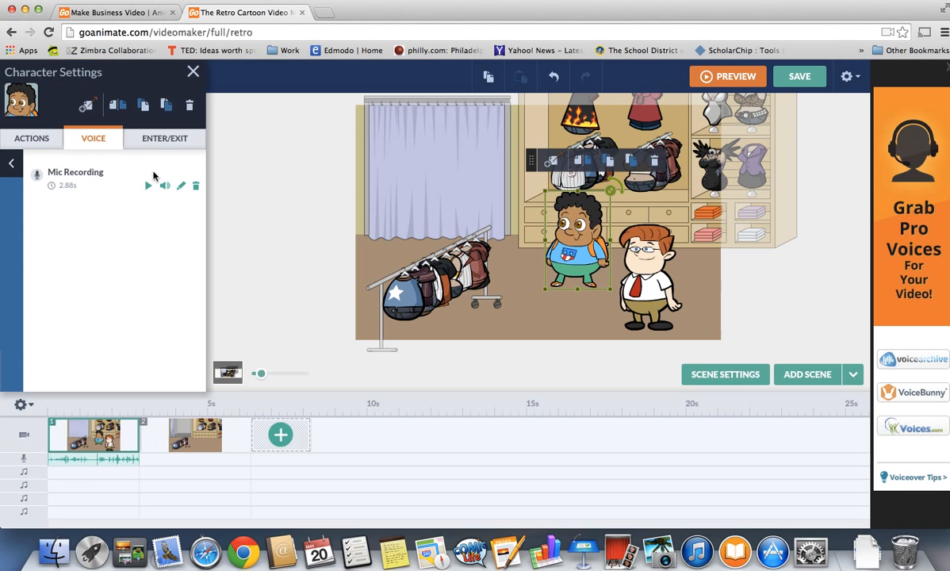
pyautogui.click(148, 186)
# Step: Add the Snow storm visual effect and a Bad Transmission transition to the first scene
pyautogui.click(747, 379)
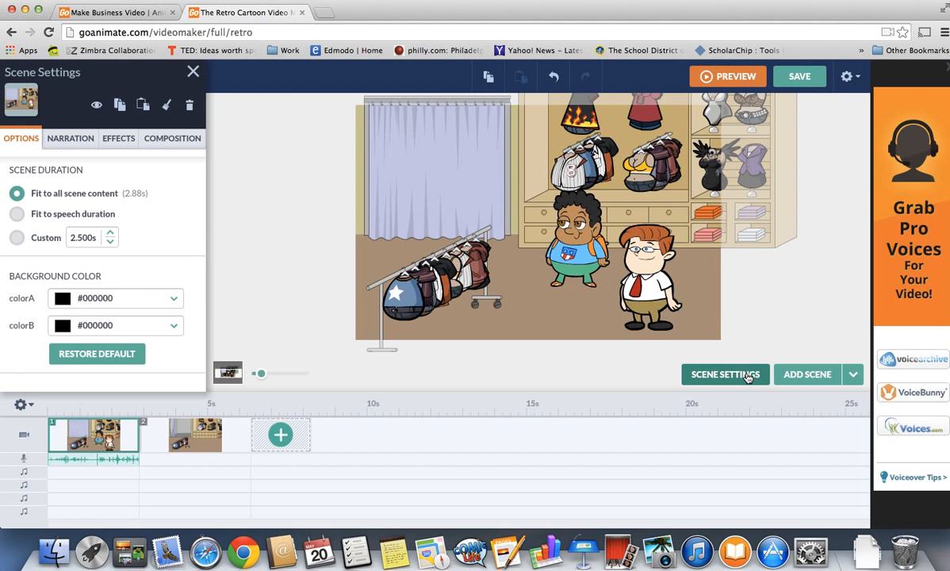
pyautogui.click(68, 141)
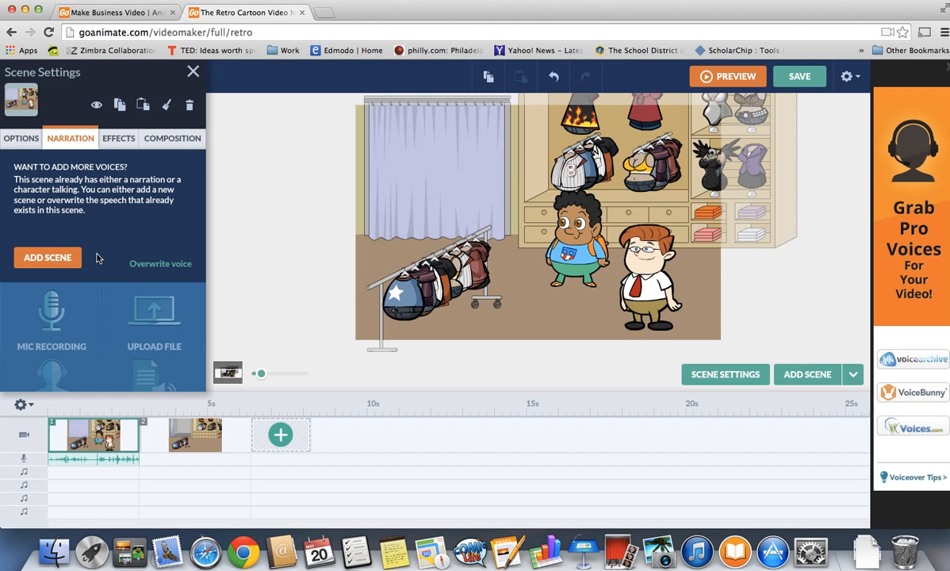
pyautogui.click(119, 141)
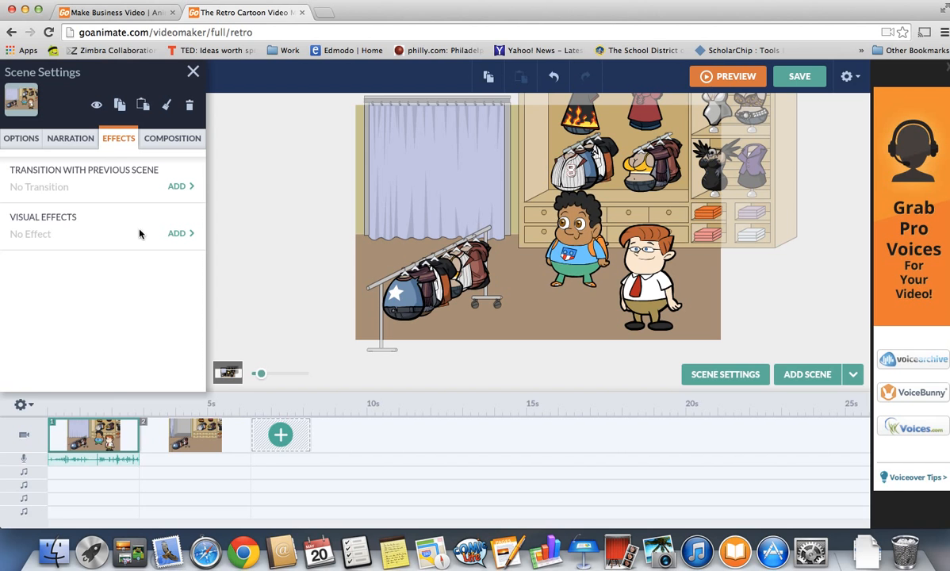
pyautogui.click(176, 235)
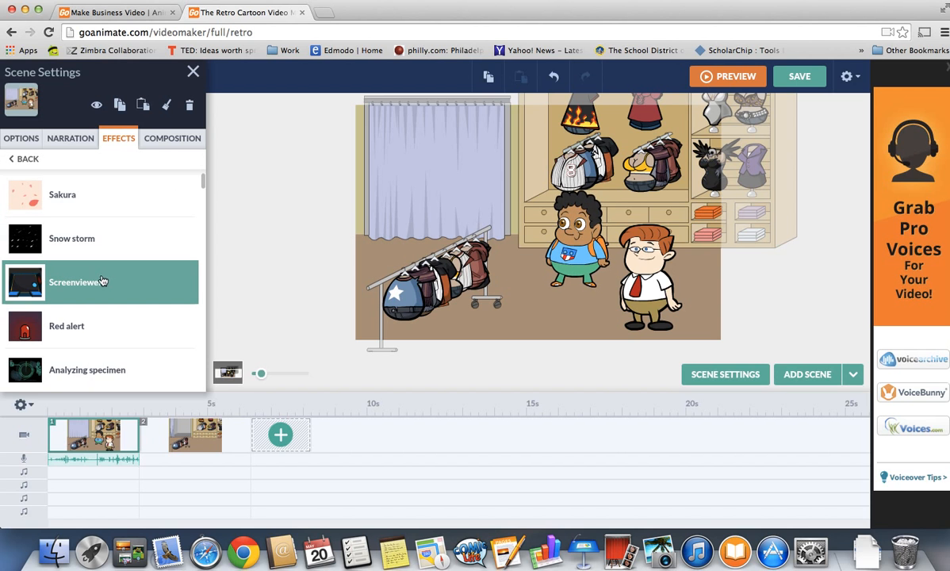
pyautogui.click(82, 247)
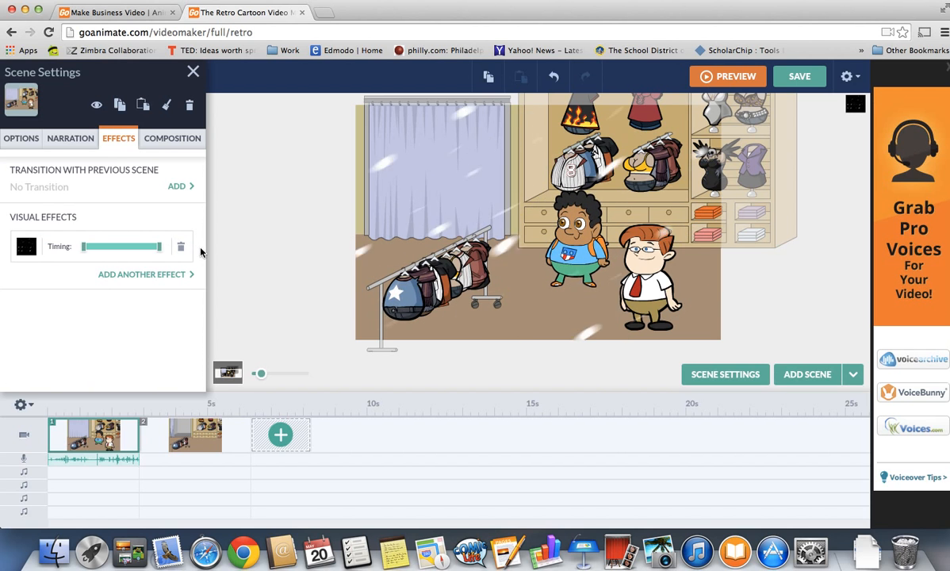
pyautogui.click(177, 187)
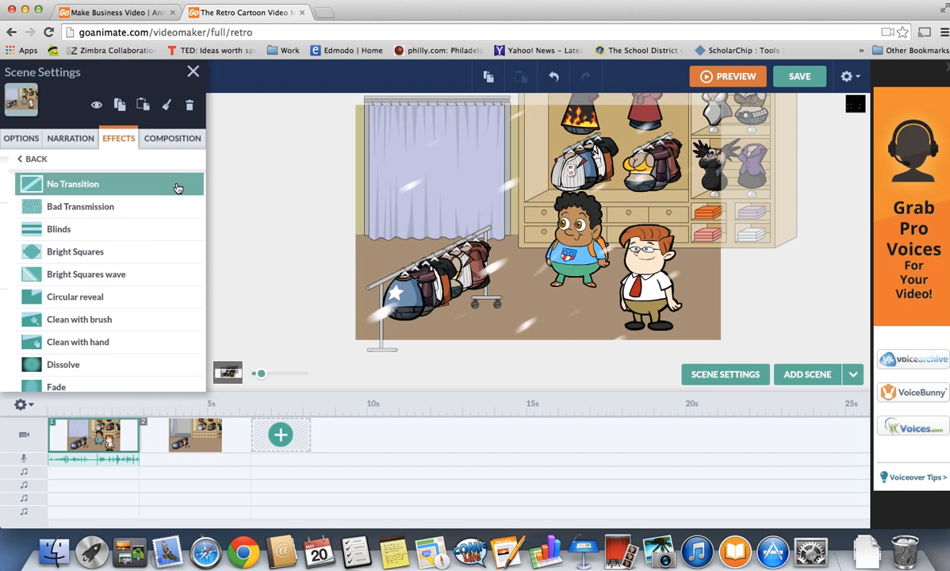
pyautogui.click(94, 208)
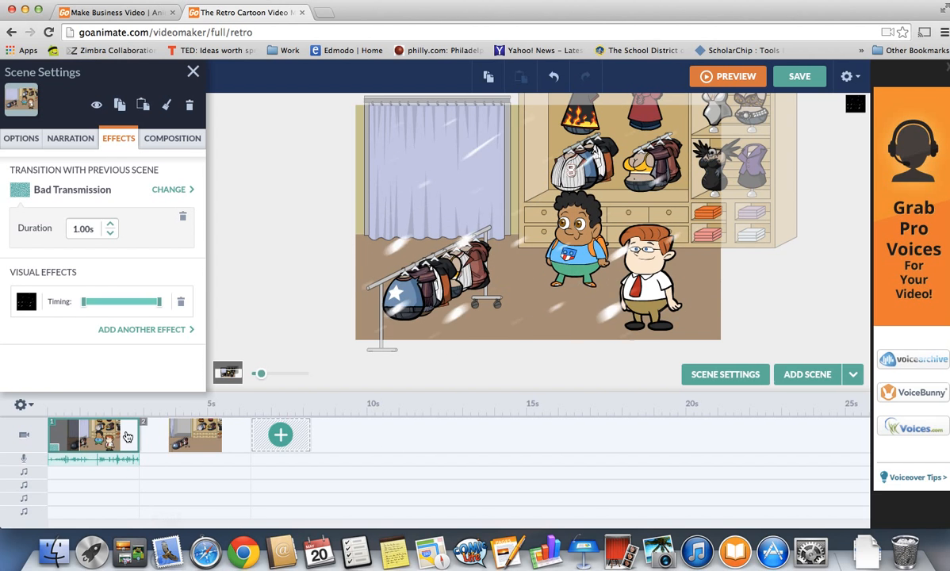
# Step: Check the options available for each of the two scenes and preview the video
pyautogui.click(194, 434)
pyautogui.rightClick(195, 433)
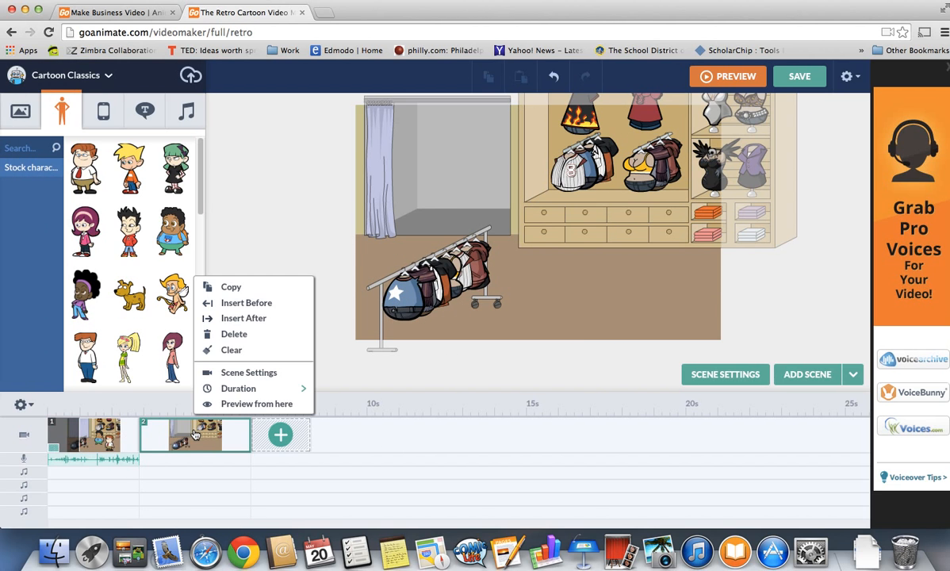
pyautogui.rightClick(108, 440)
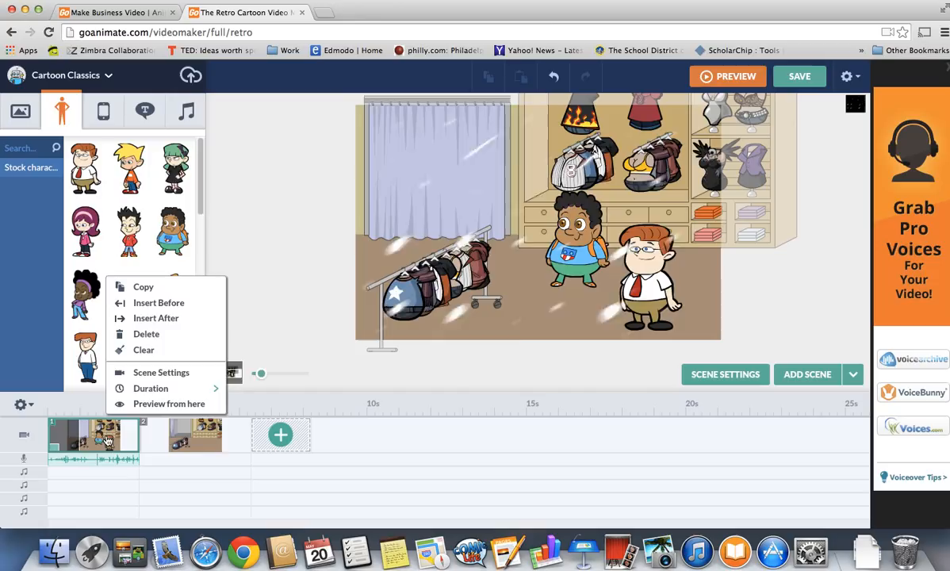
pyautogui.click(728, 77)
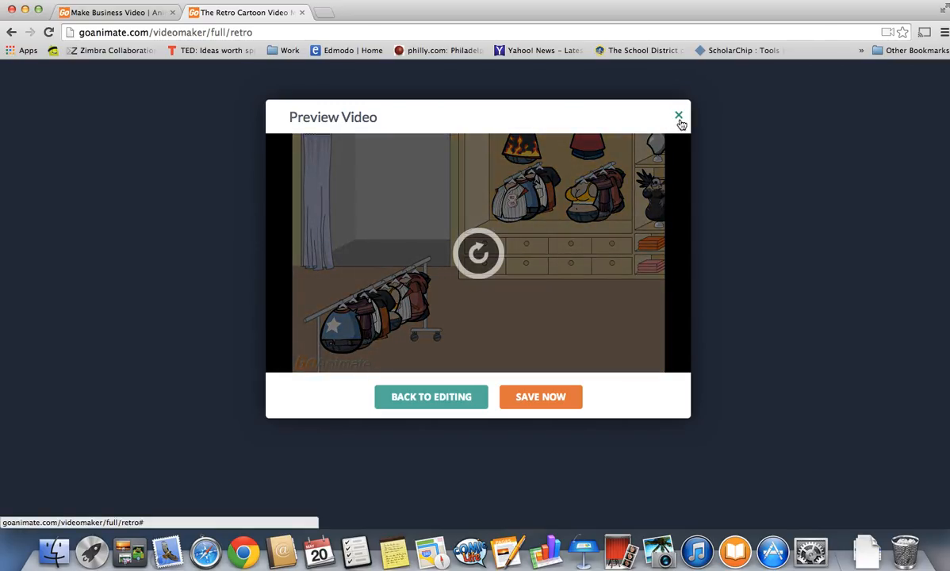
pyautogui.click(678, 117)
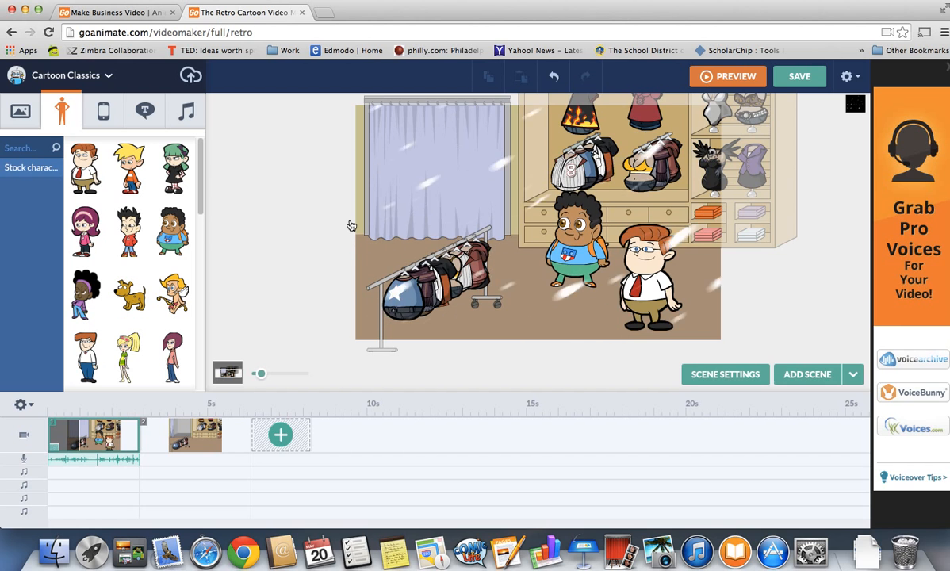
# Step: Try out an oval speech bubble over the curly-haired boy in the first scene and remove it again
pyautogui.click(103, 112)
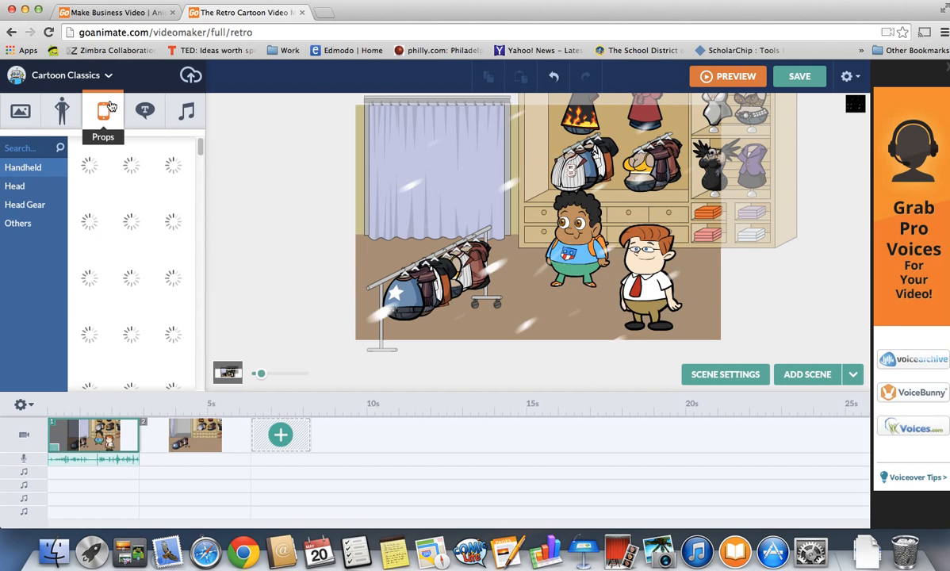
pyautogui.click(136, 112)
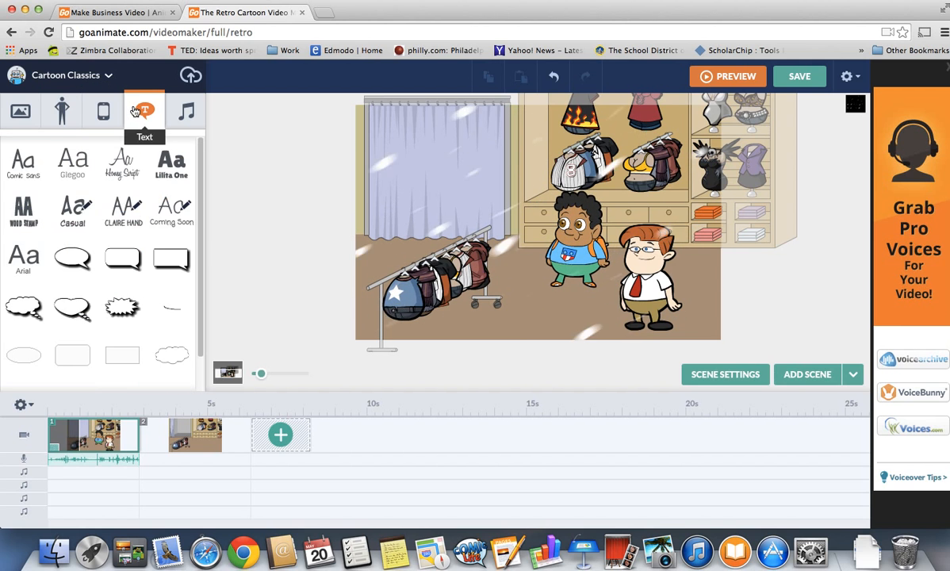
pyautogui.click(76, 263)
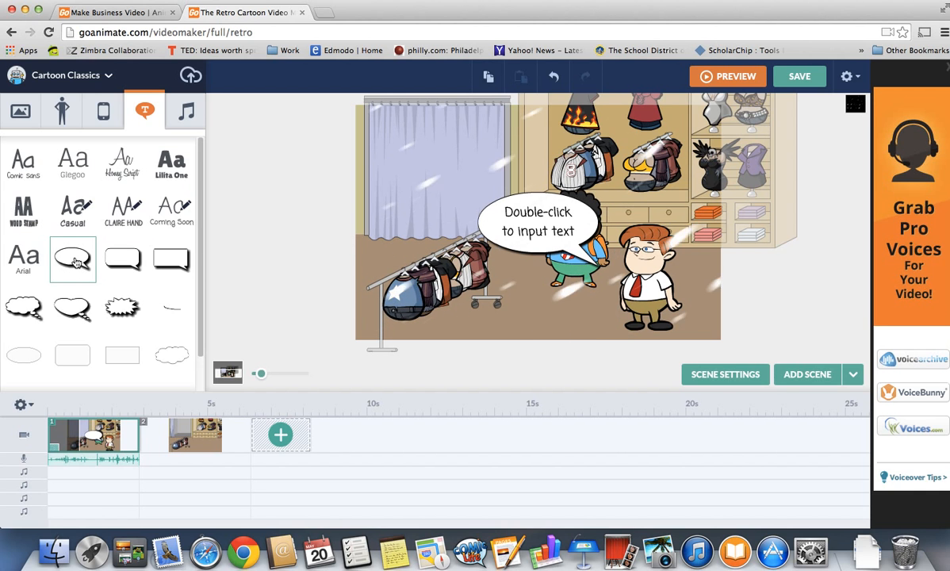
pyautogui.moveTo(555, 218); pyautogui.dragTo(567, 257)
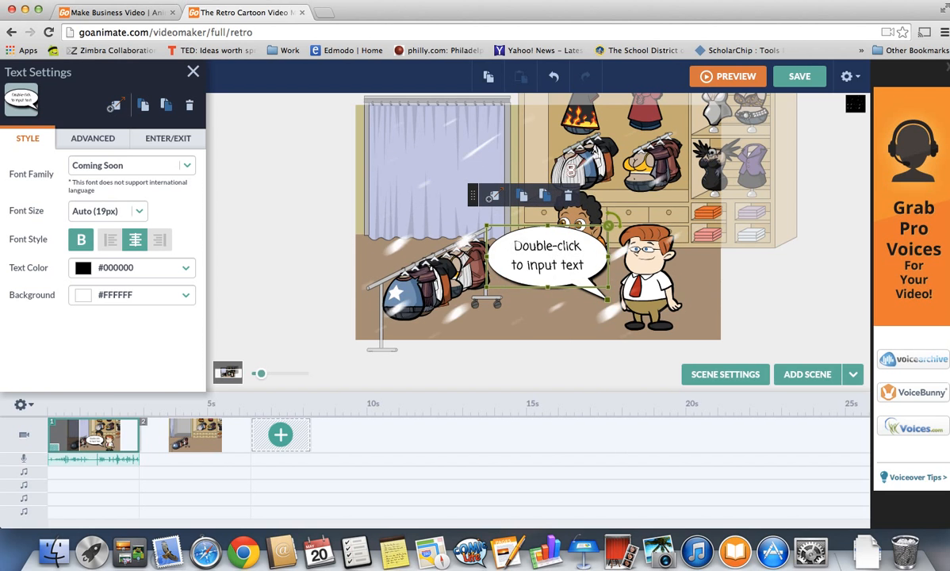
pyautogui.press('Delete')
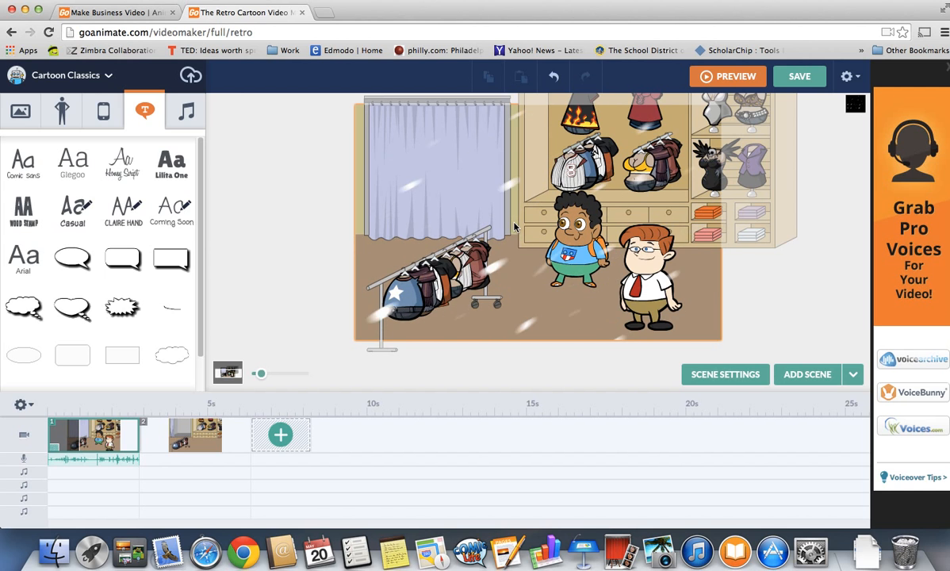
# Step: Add a new scene after the first one and place the Acid Jazz music track at the very start of the timeline
pyautogui.click(812, 384)
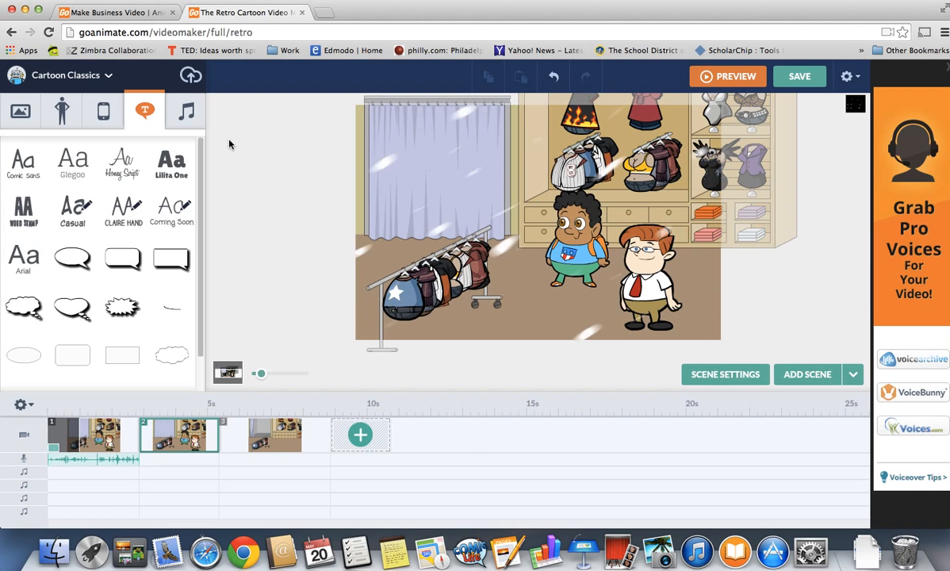
pyautogui.click(186, 117)
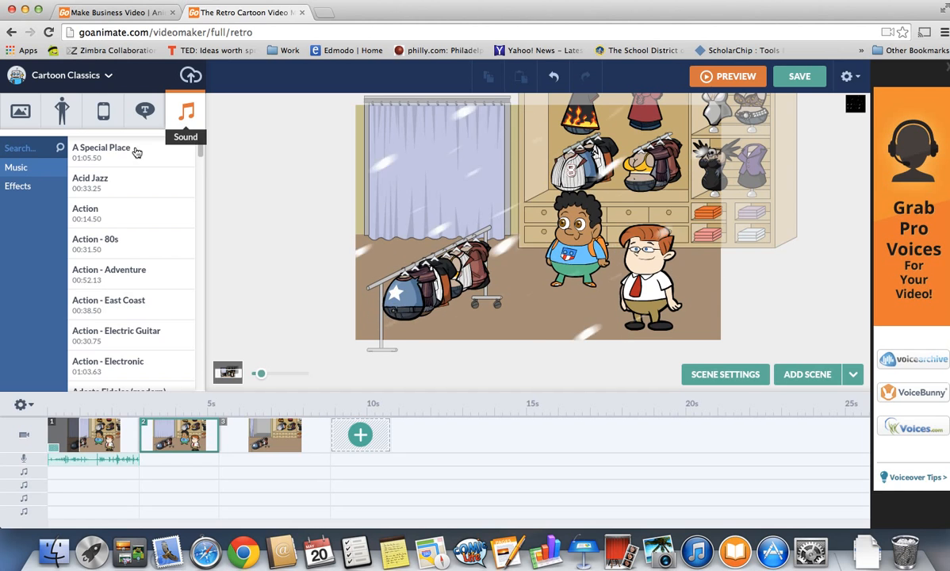
pyautogui.click(92, 177)
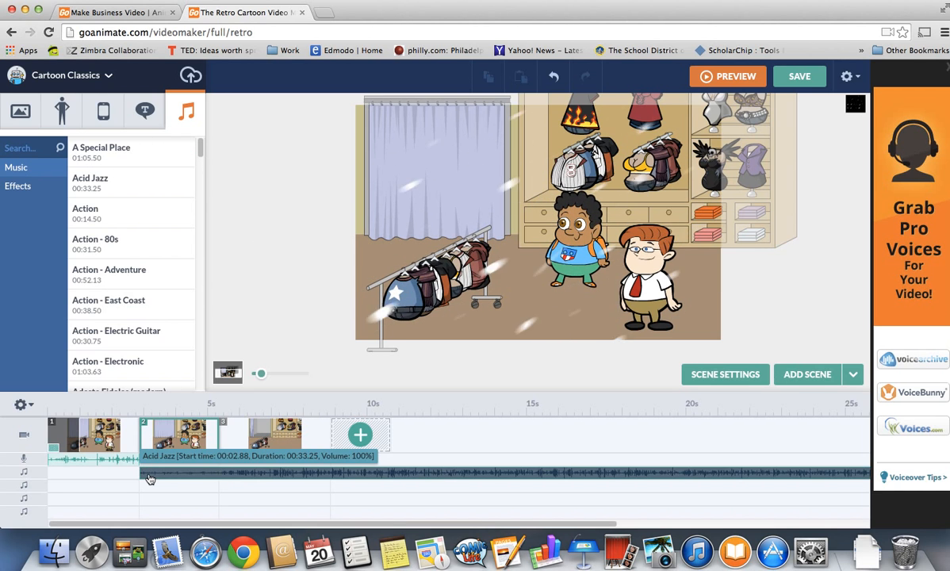
pyautogui.moveTo(145, 476); pyautogui.dragTo(35, 479)
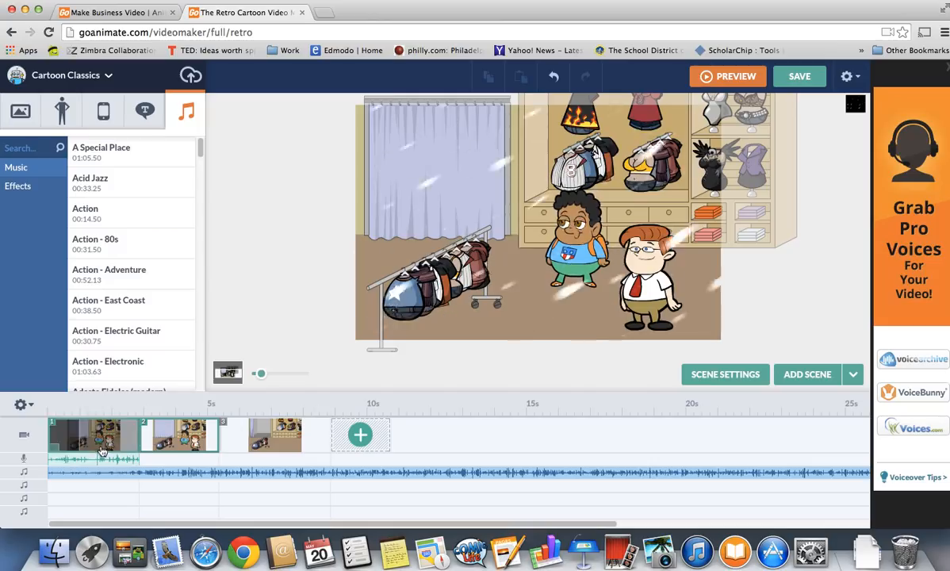
# Step: Preview the video with the background music and return to editing
pyautogui.click(728, 76)
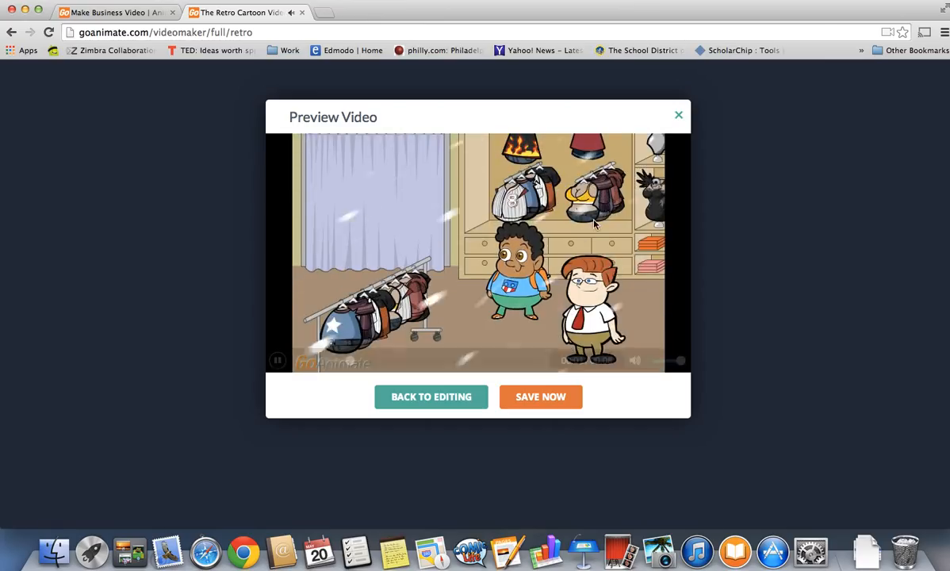
pyautogui.click(679, 117)
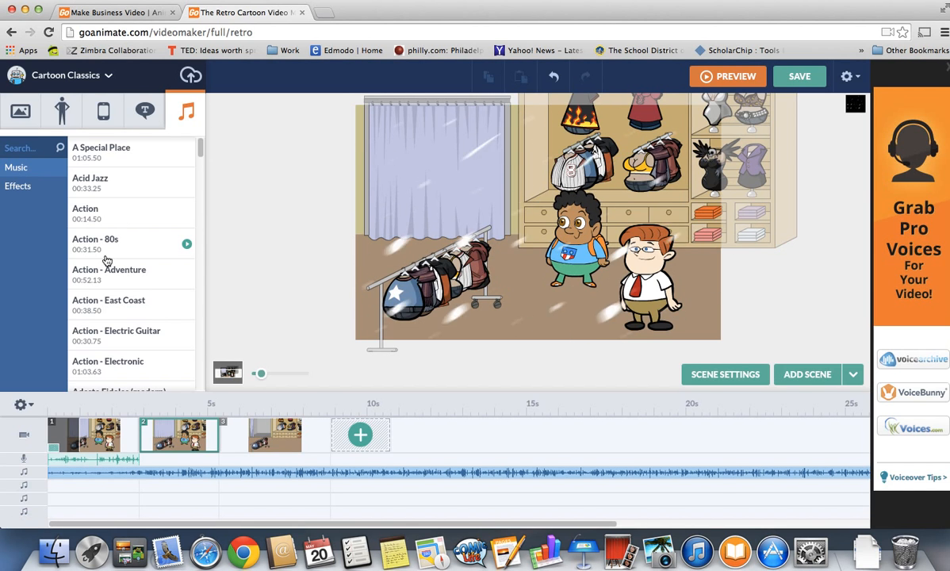
# Step: Add the Asia 2 sound effect at the start of the second scene
pyautogui.scroll(-10, 87, 261)
pyautogui.click(21, 186)
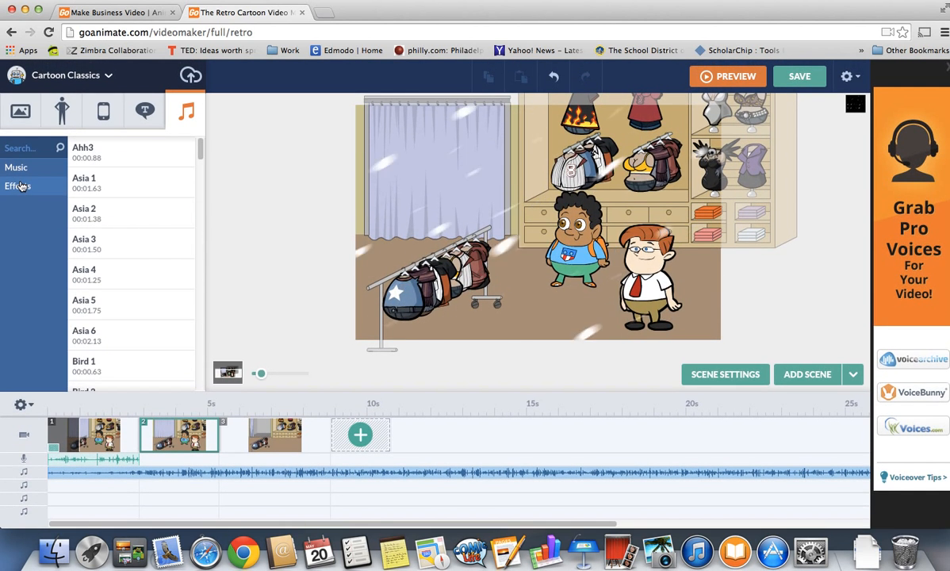
pyautogui.click(94, 210)
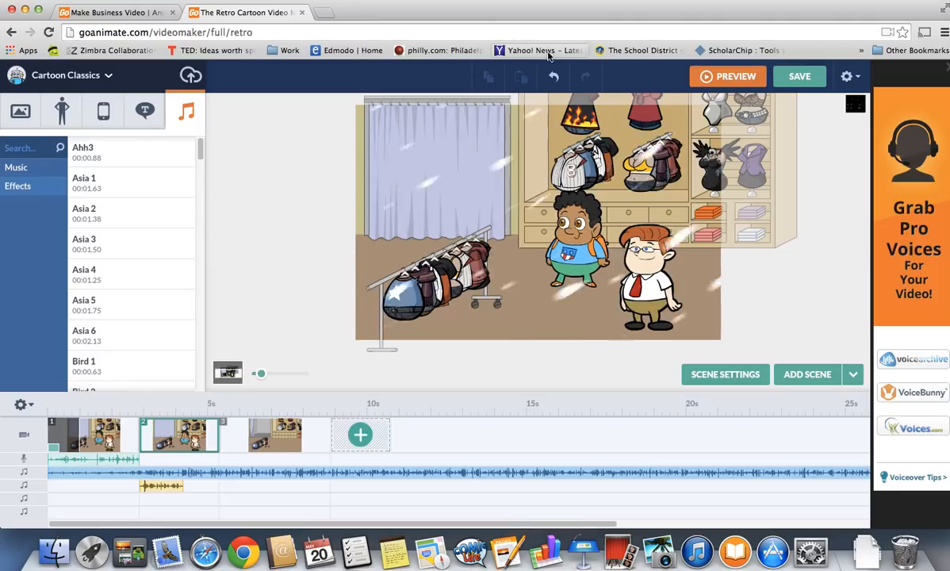
# Step: Preview the video with its music and sound effect, return to editing, and show the available backgrounds
pyautogui.click(734, 81)
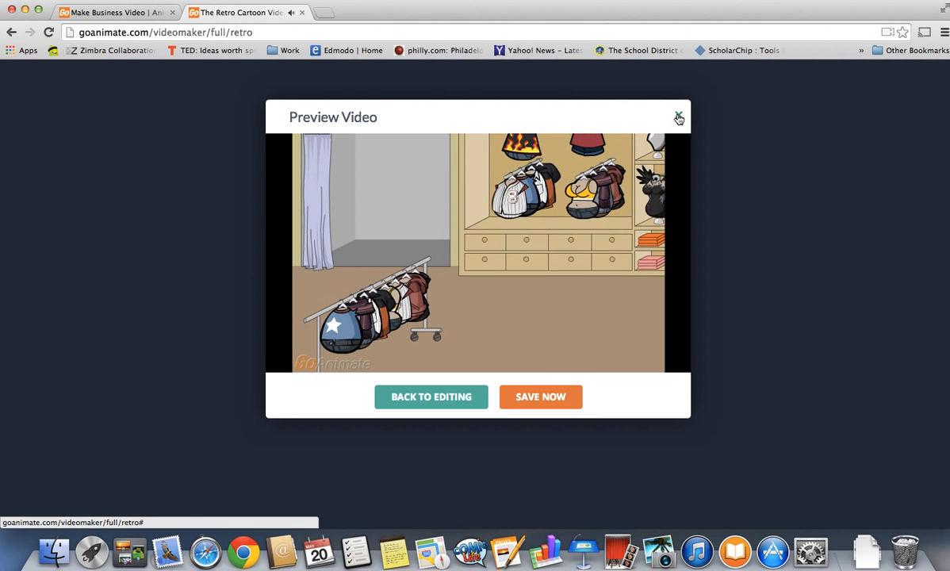
pyautogui.click(678, 117)
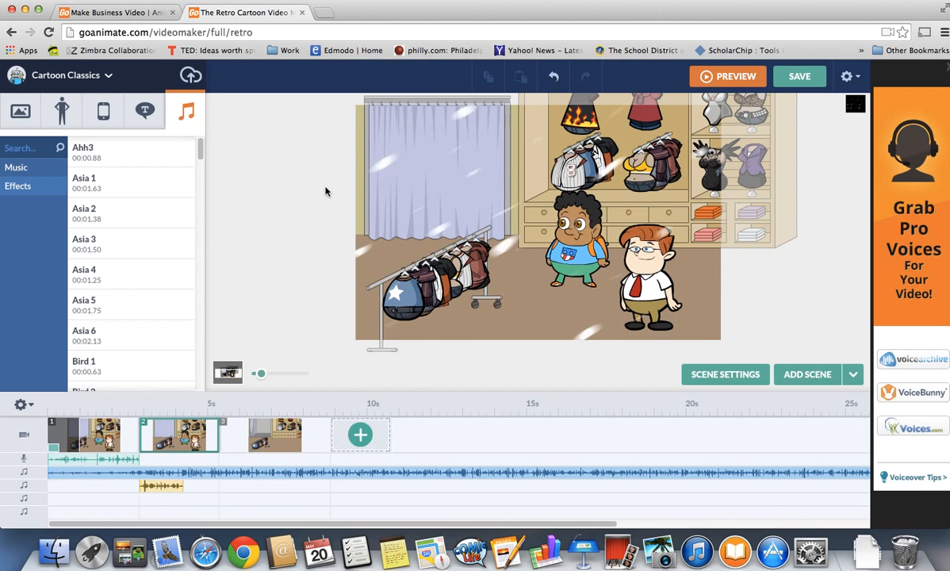
pyautogui.click(21, 117)
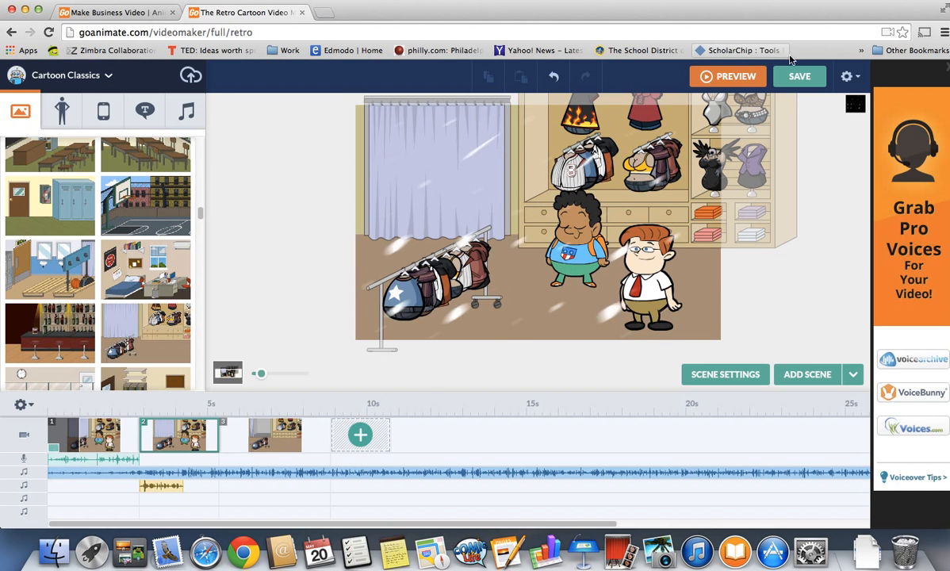
# Step: Save and share the video with the title Test, the language Español and Private visibility
pyautogui.click(799, 77)
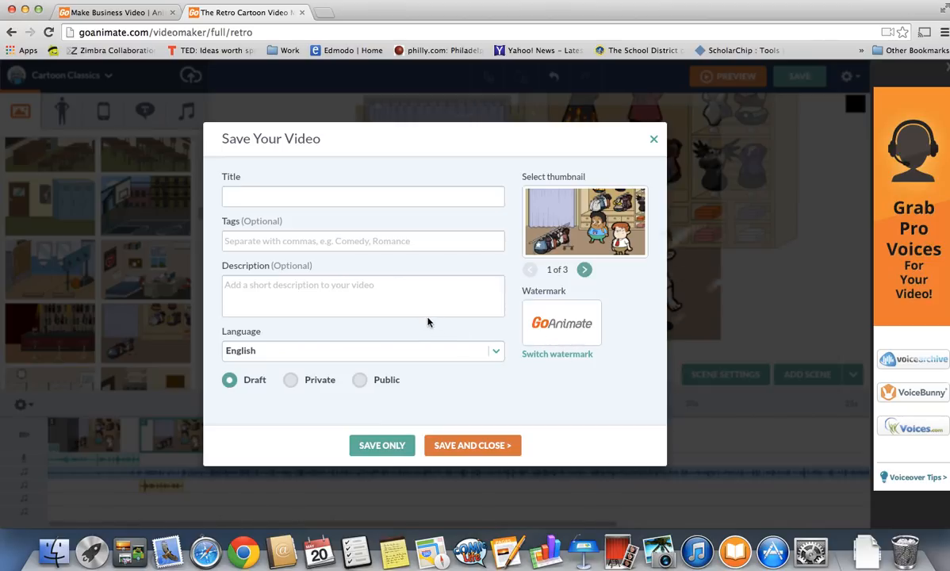
pyautogui.click(292, 196)
pyautogui.click(275, 240)
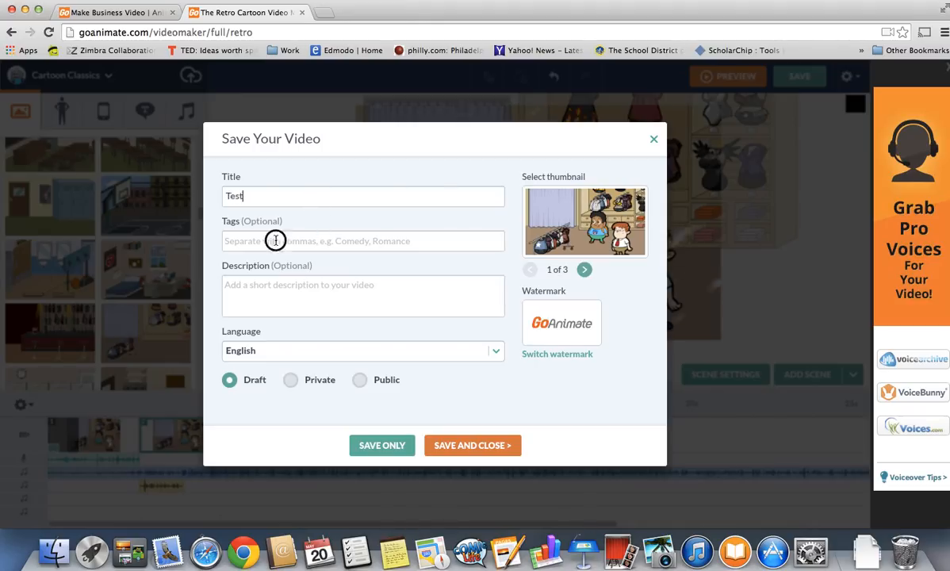
pyautogui.click(285, 301)
pyautogui.click(268, 353)
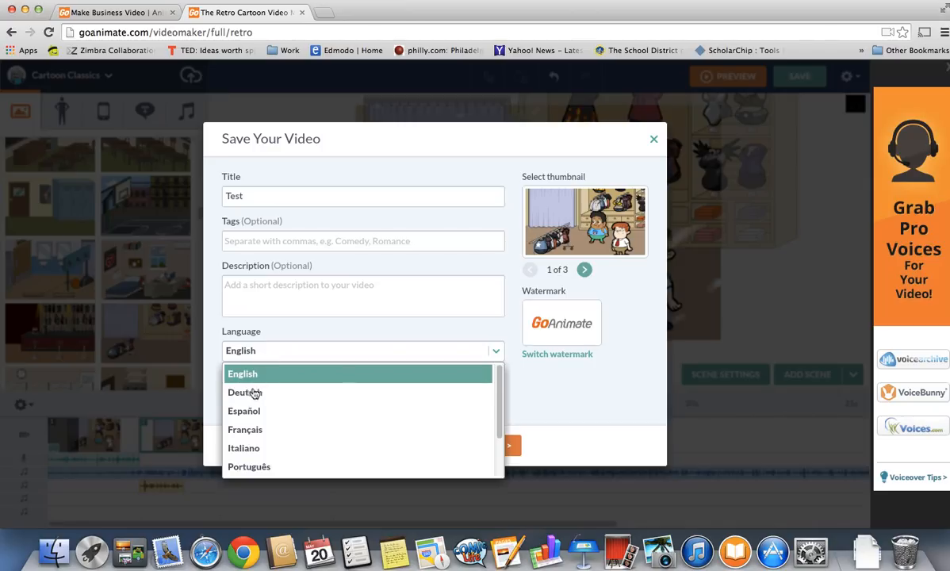
pyautogui.click(238, 408)
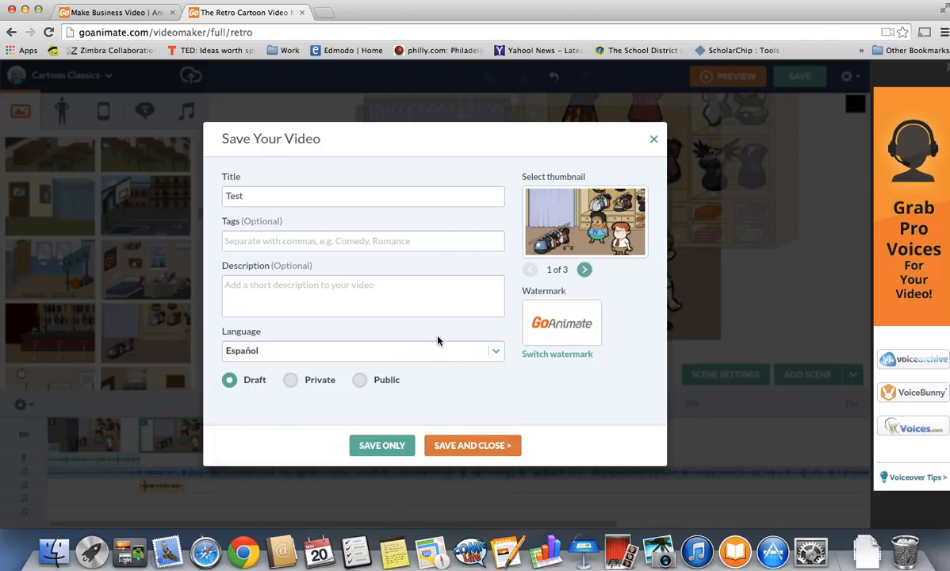
pyautogui.click(360, 383)
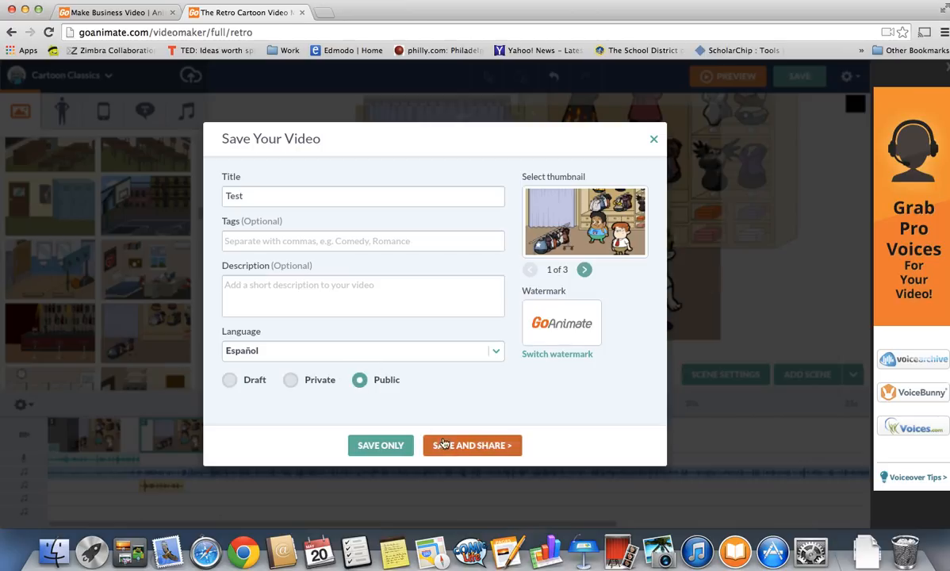
pyautogui.click(292, 382)
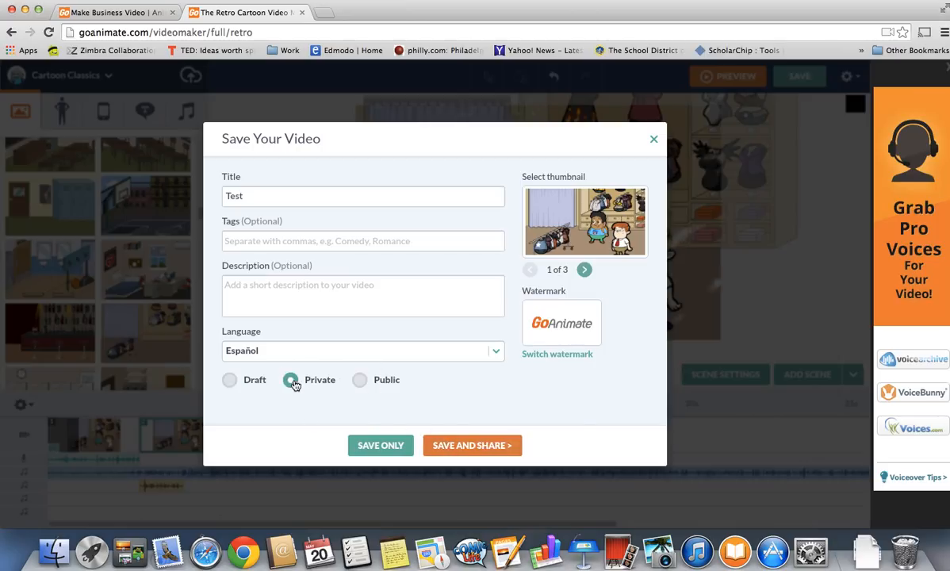
pyautogui.click(451, 446)
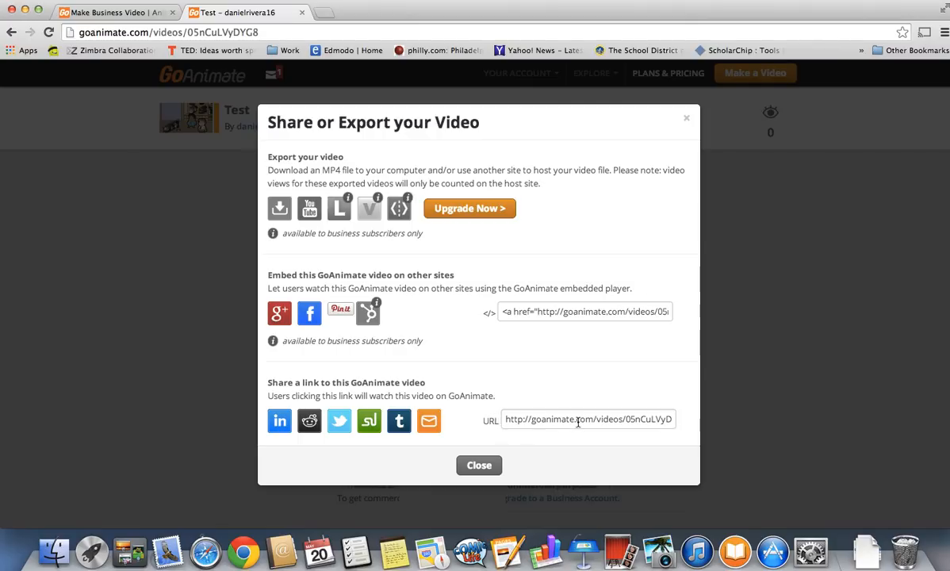
# Step: Copy the link of the saved video from the sharing options
pyautogui.click(532, 419)
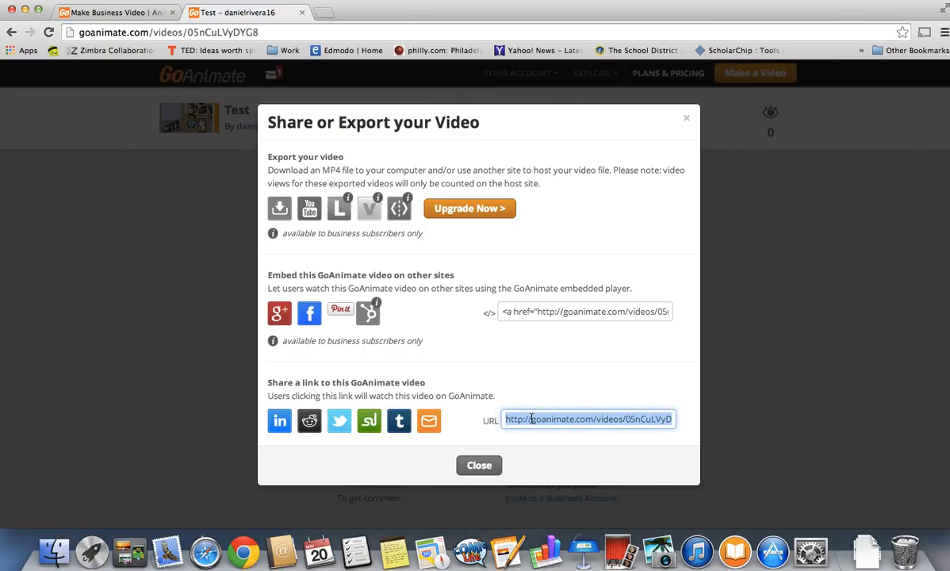
pyautogui.rightClick(531, 419)
pyautogui.click(555, 284)
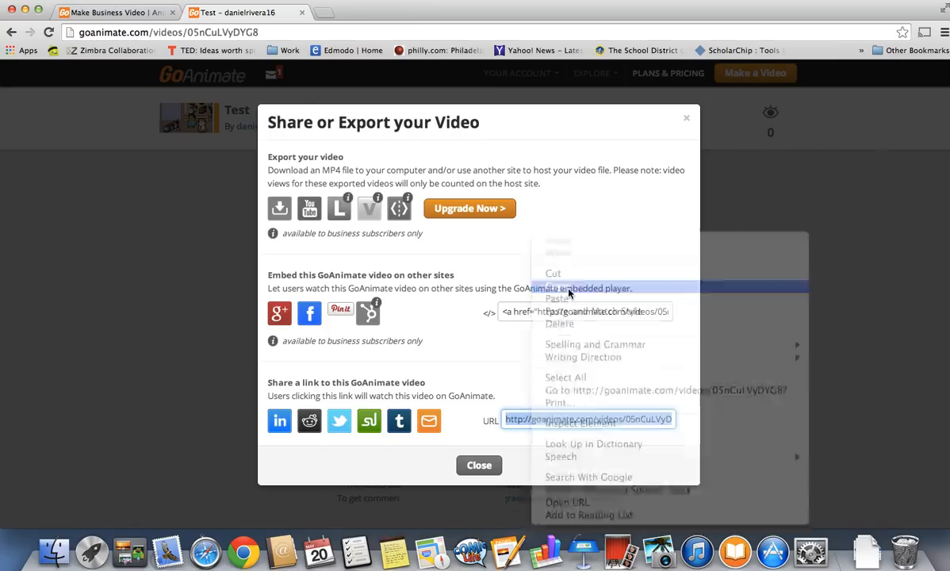
pyautogui.click(322, 13)
pyautogui.write('www.edmodo.com')
pyautogui.press('Return')
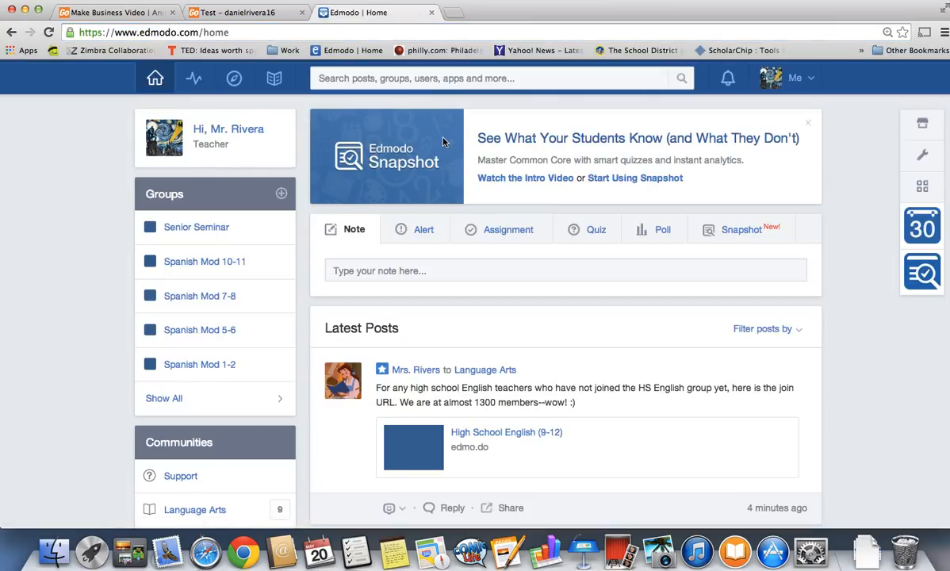
pyautogui.click(235, 297)
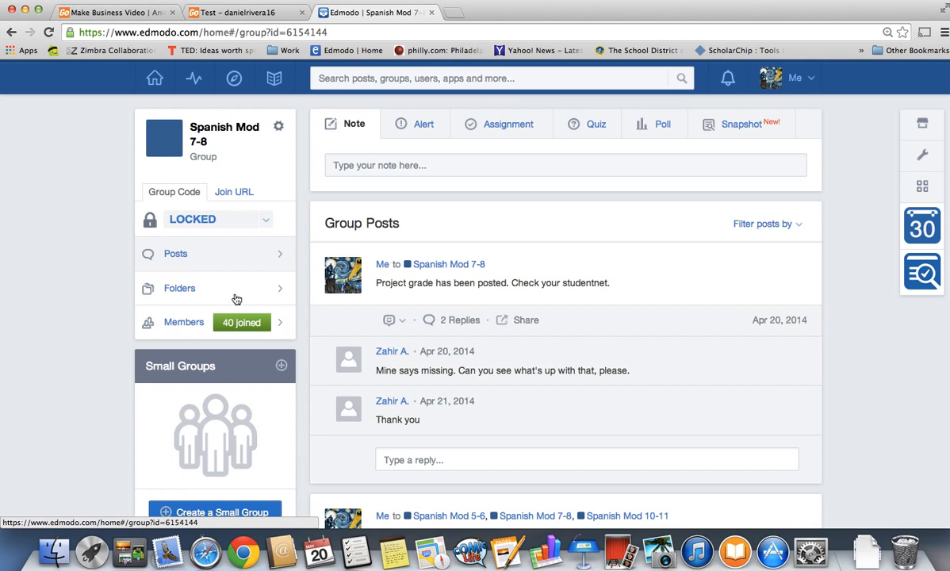
pyautogui.scroll(-10, 428, 301)
pyautogui.scroll(-12, 435, 366)
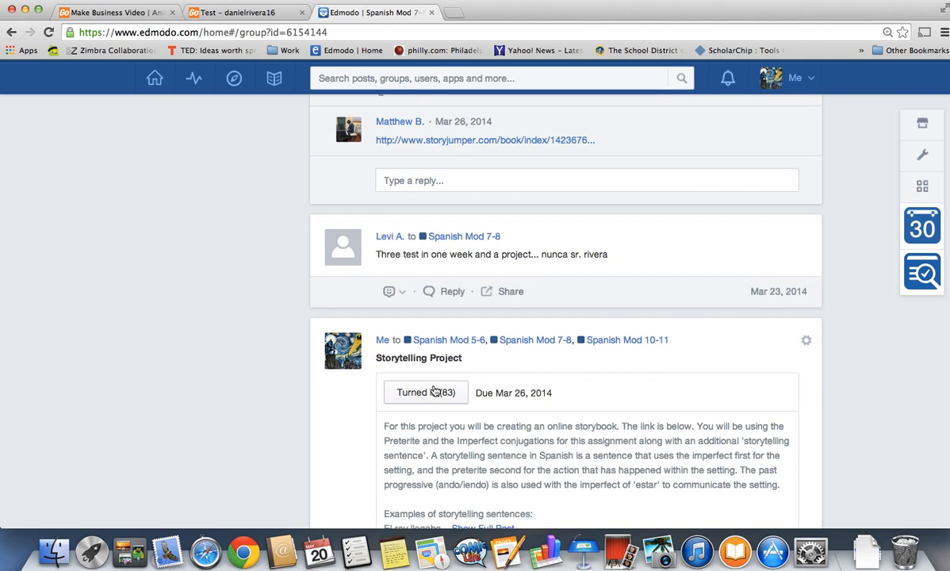
pyautogui.click(432, 394)
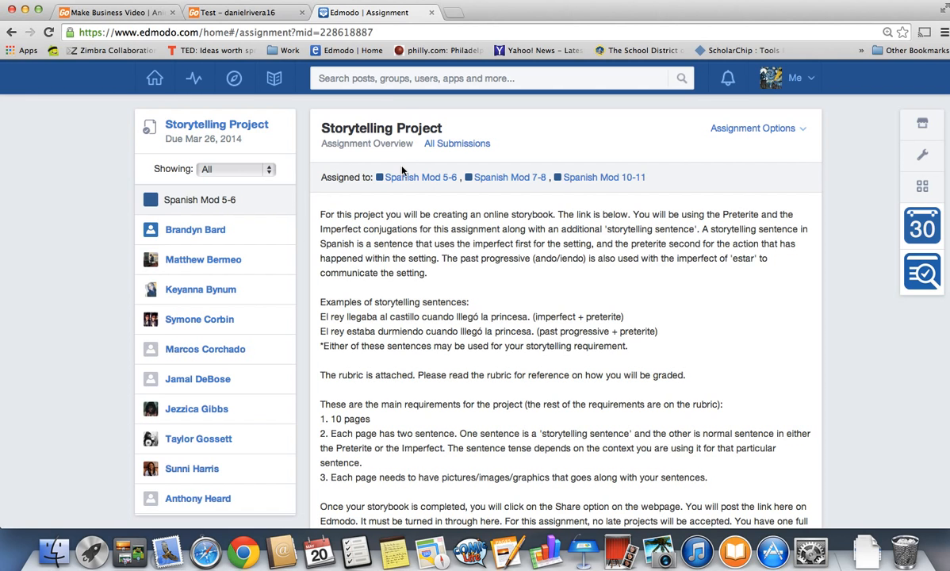
pyautogui.click(433, 14)
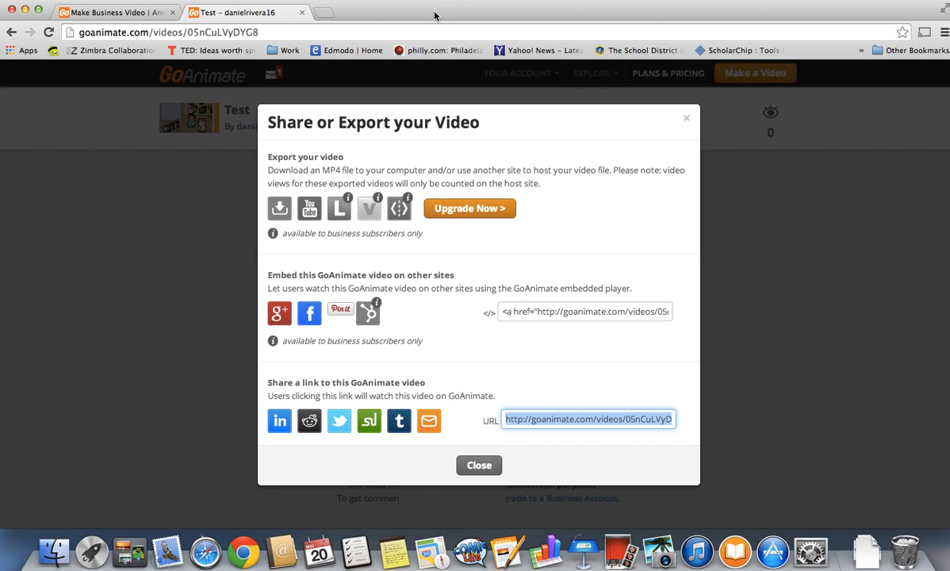
# Step: Dismiss the sharing options and play the saved Test video on its page
pyautogui.click(688, 120)
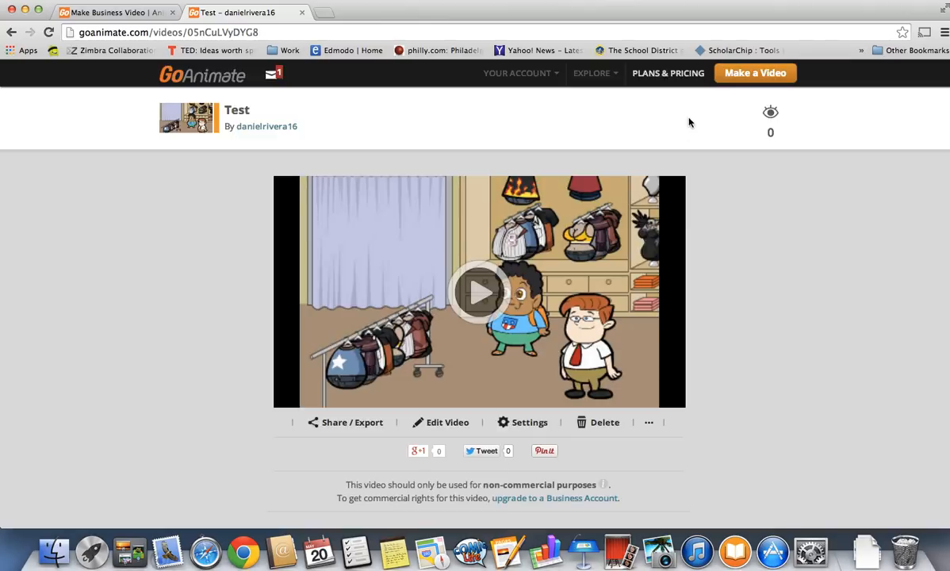
pyautogui.click(480, 293)
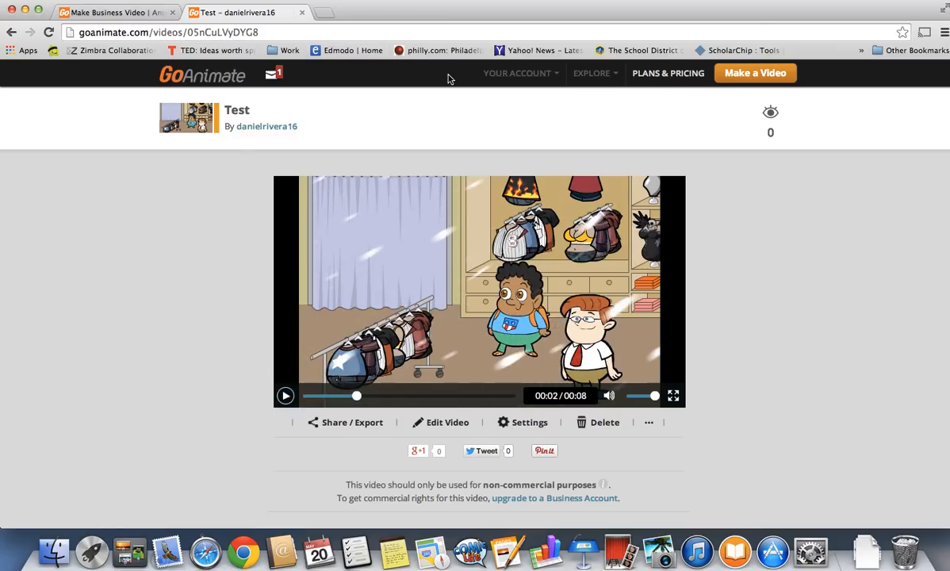
# Step: Go to the account dashboard and open the Test video for editing in the video maker
pyautogui.moveTo(515, 77)
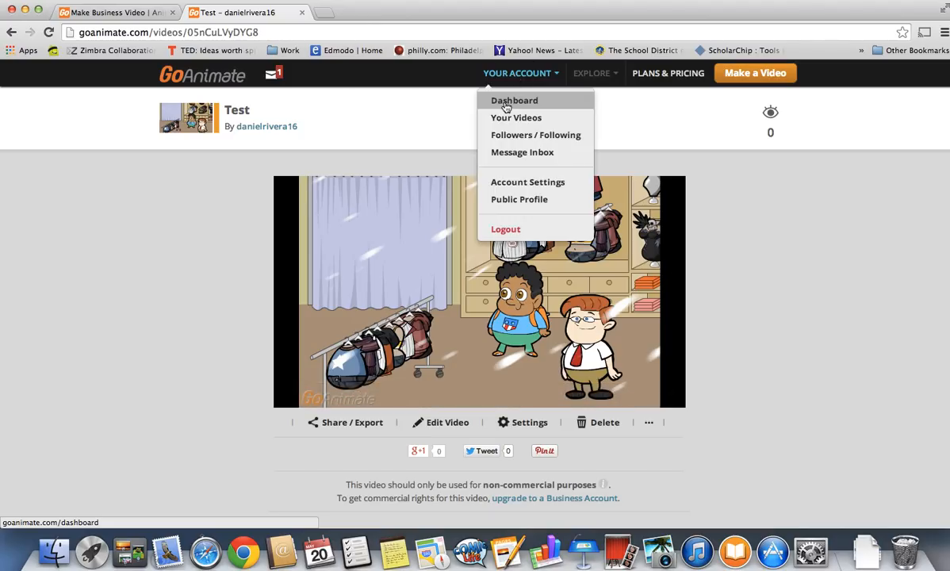
pyautogui.click(507, 102)
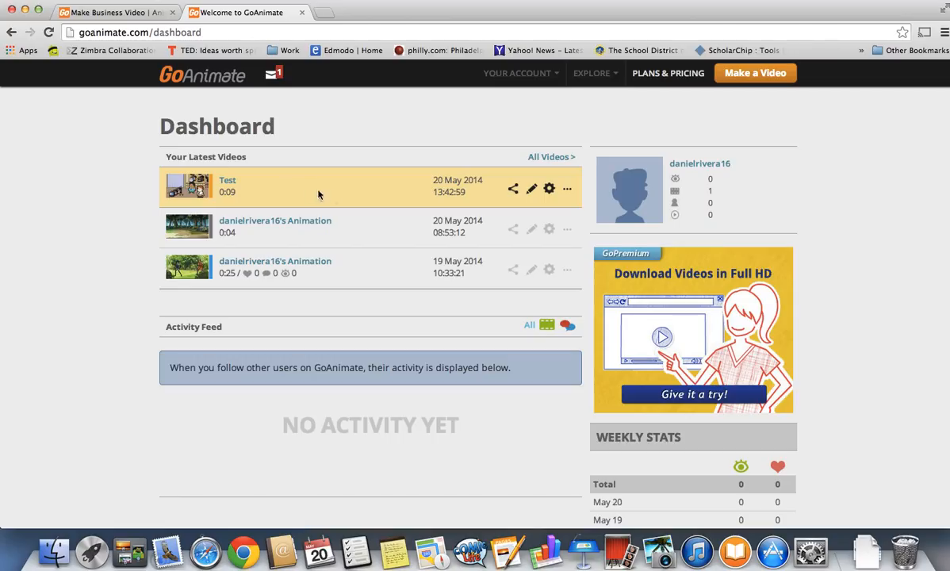
pyautogui.click(531, 190)
pyautogui.click(602, 236)
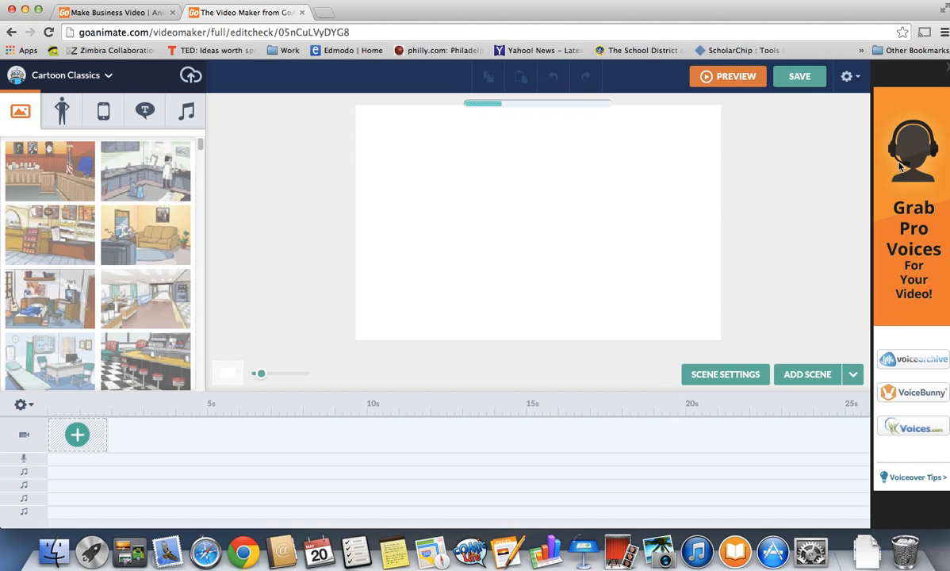
# Step: Visit the voicearchive voice-over talent site and close it to return to the video maker
pyautogui.click(918, 362)
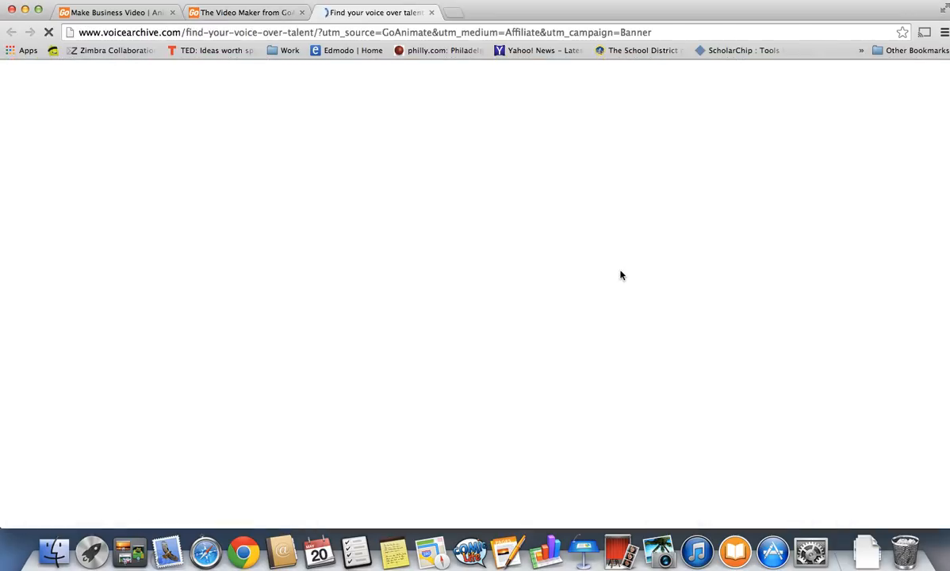
pyautogui.click(430, 14)
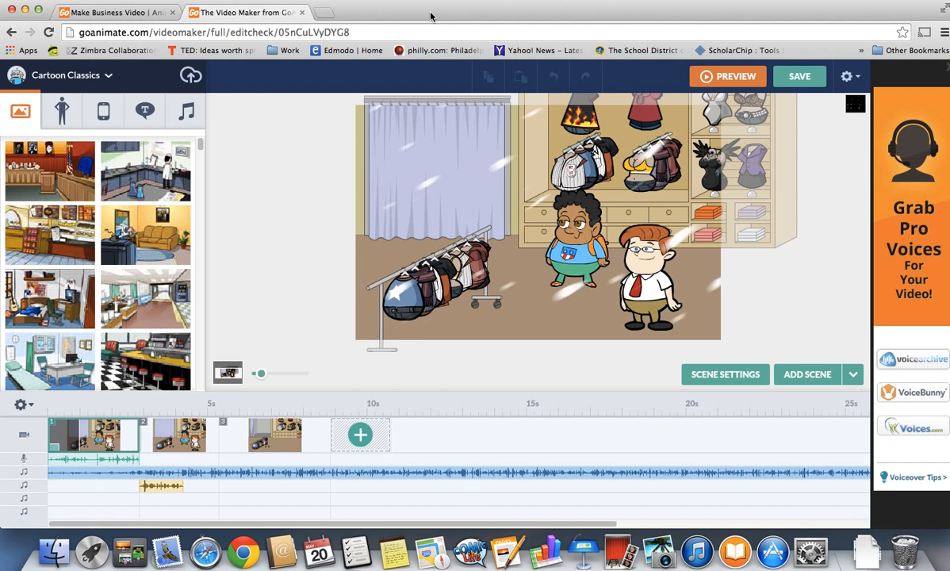
# Step: Add the stock character of the spiky-haired boy in the red hoodie to the first scene
pyautogui.click(62, 115)
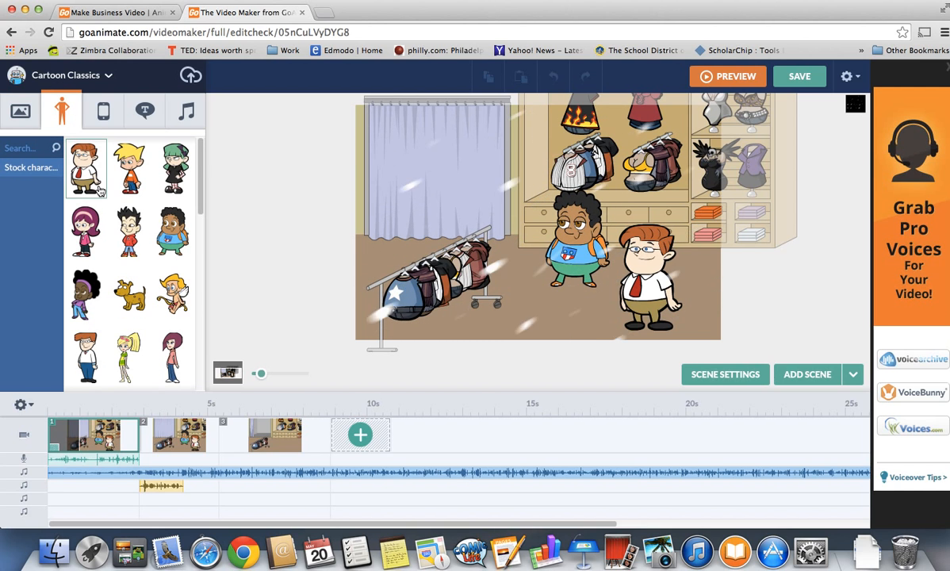
pyautogui.click(130, 230)
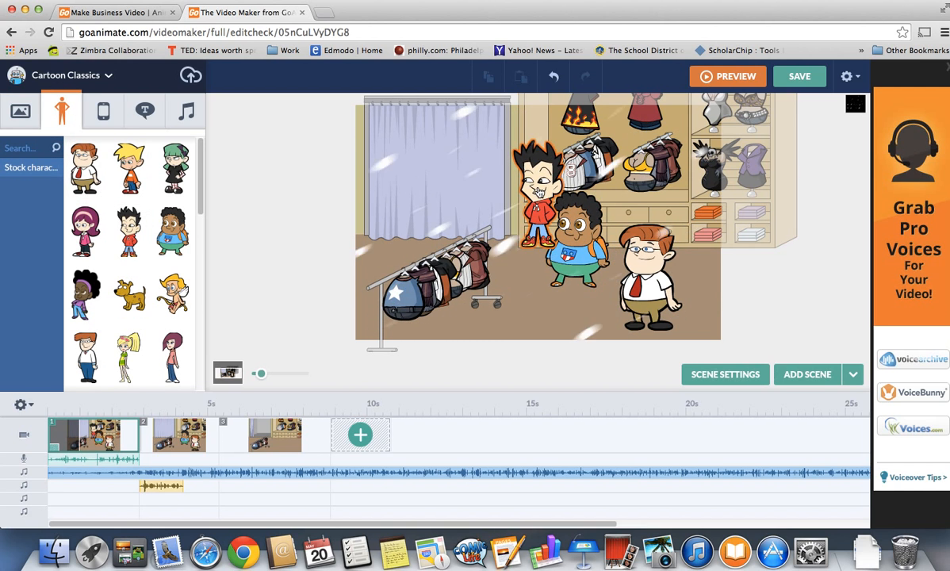
# Step: Give the spiky-haired boy an Enter motion in the Stripes - blurry style, and look at the other motion types
pyautogui.click(539, 193)
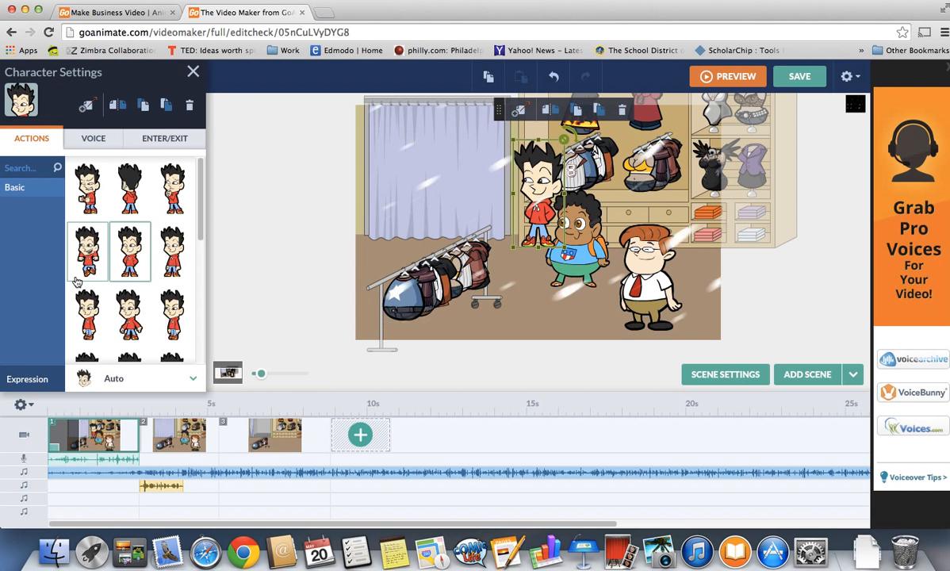
pyautogui.click(100, 139)
pyautogui.click(159, 136)
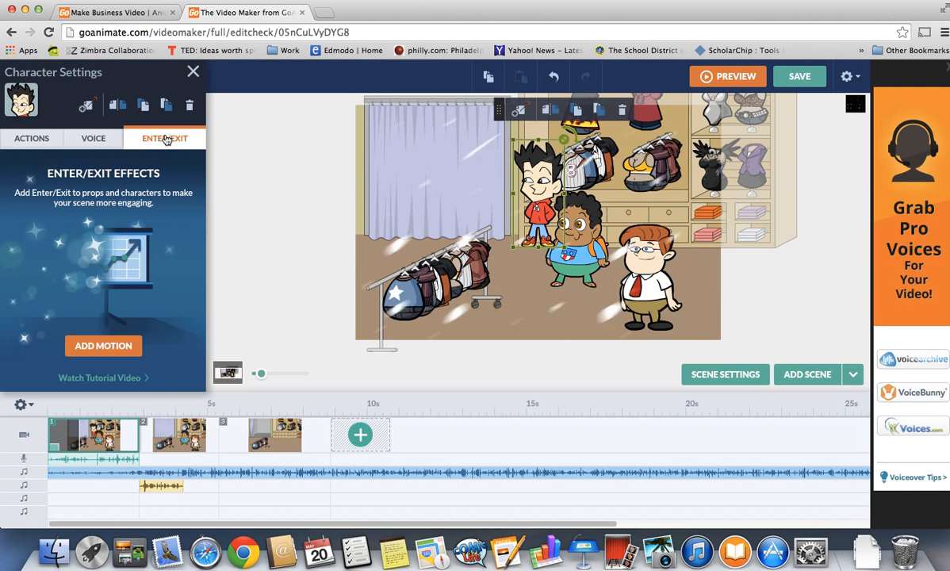
pyautogui.click(97, 139)
pyautogui.click(146, 140)
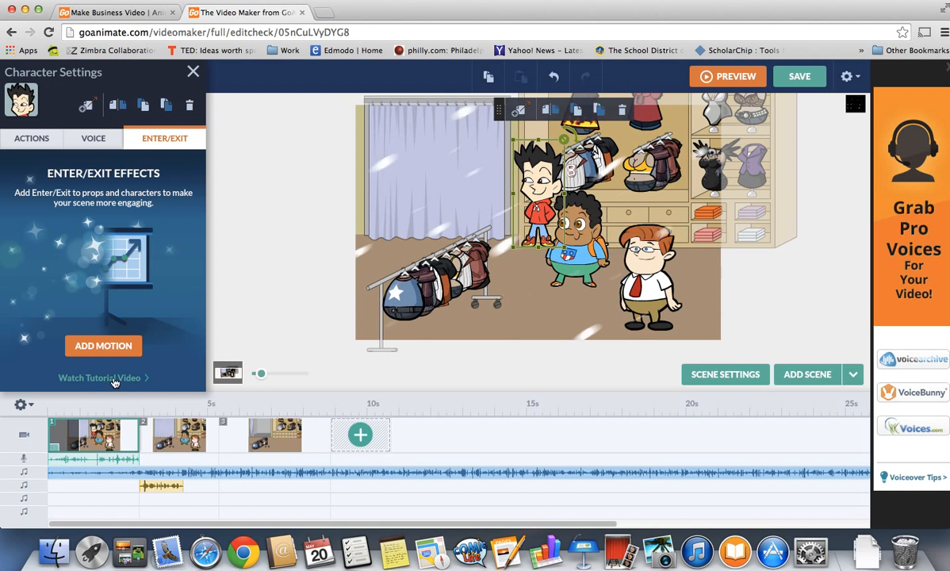
pyautogui.click(101, 347)
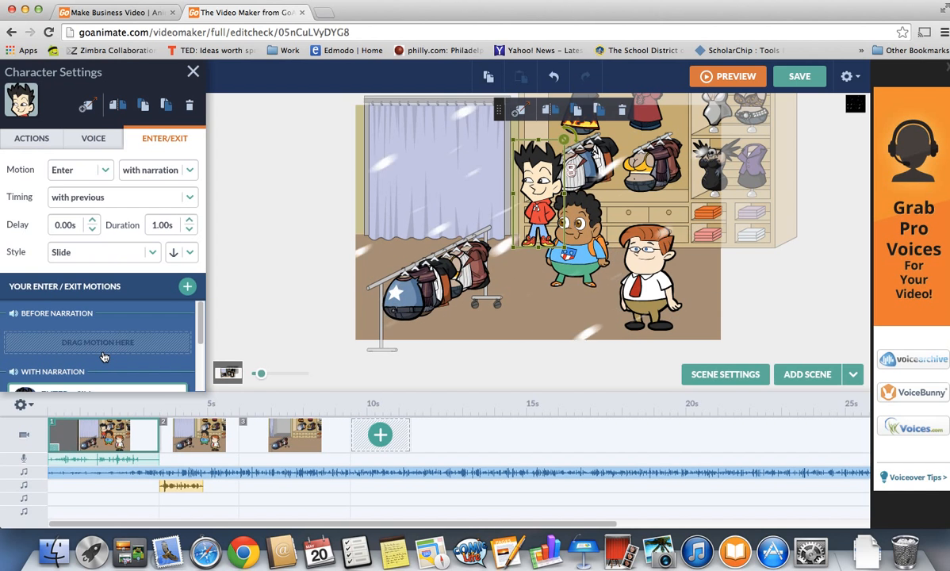
pyautogui.click(101, 258)
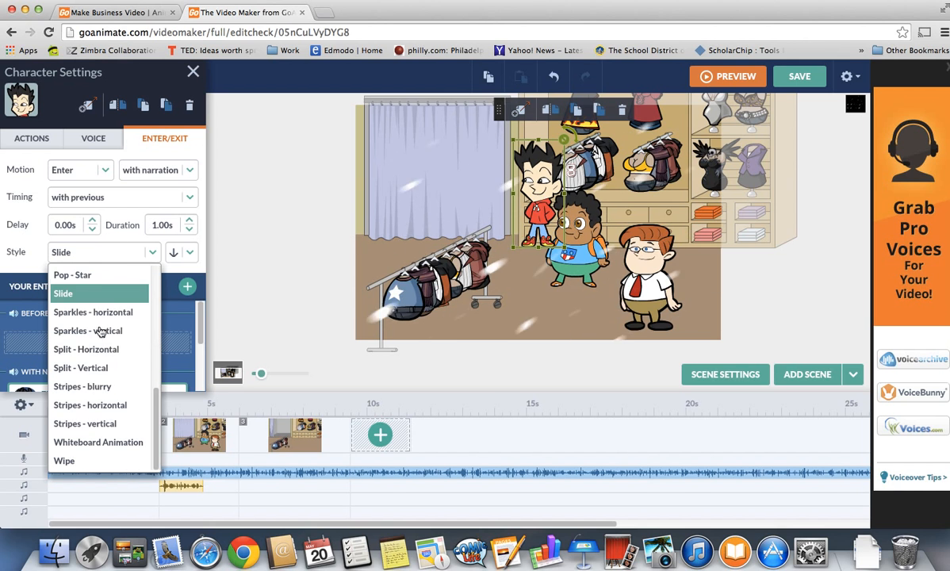
pyautogui.click(96, 387)
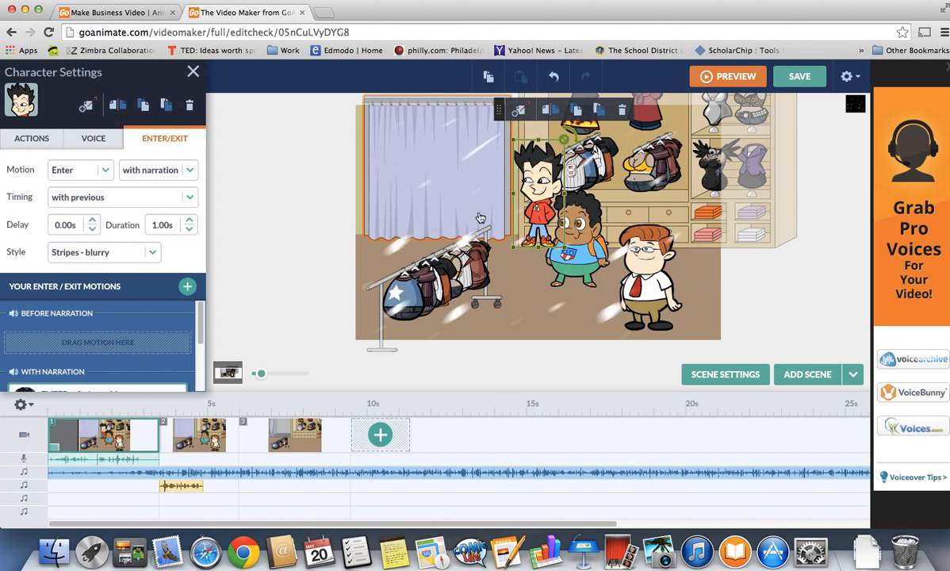
pyautogui.click(72, 172)
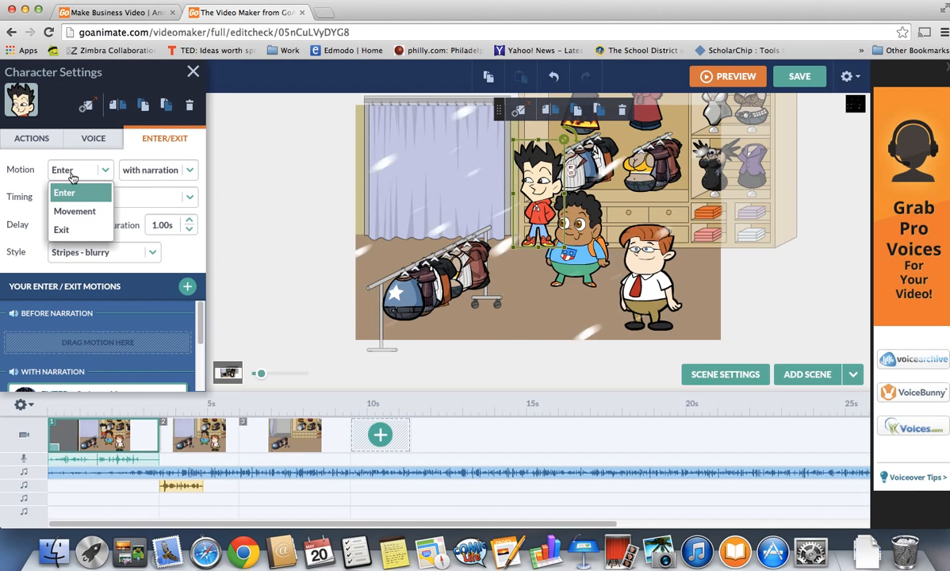
pyautogui.click(228, 162)
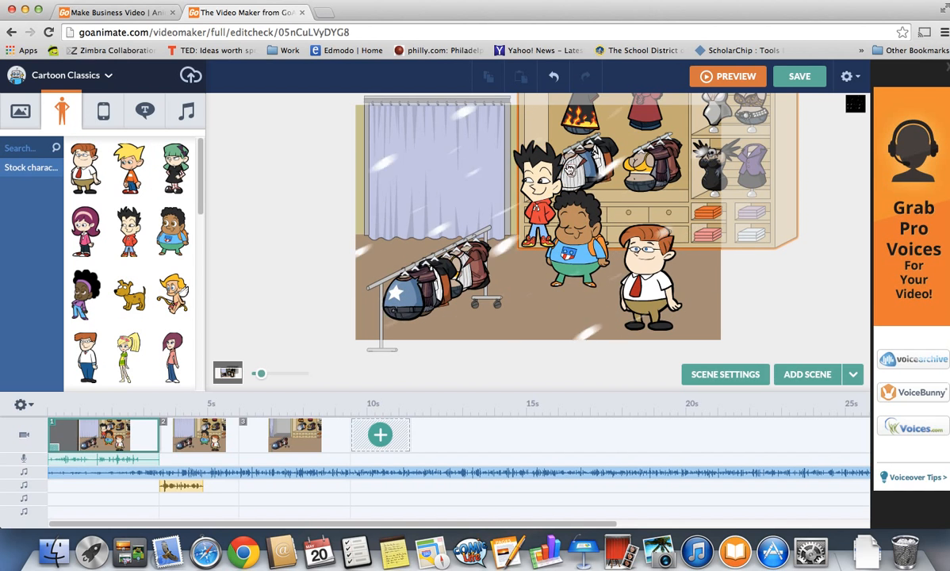
# Step: Examine the enter/exit motion settings of the spiky-haired boy in the first scene and close them
pyautogui.click(543, 187)
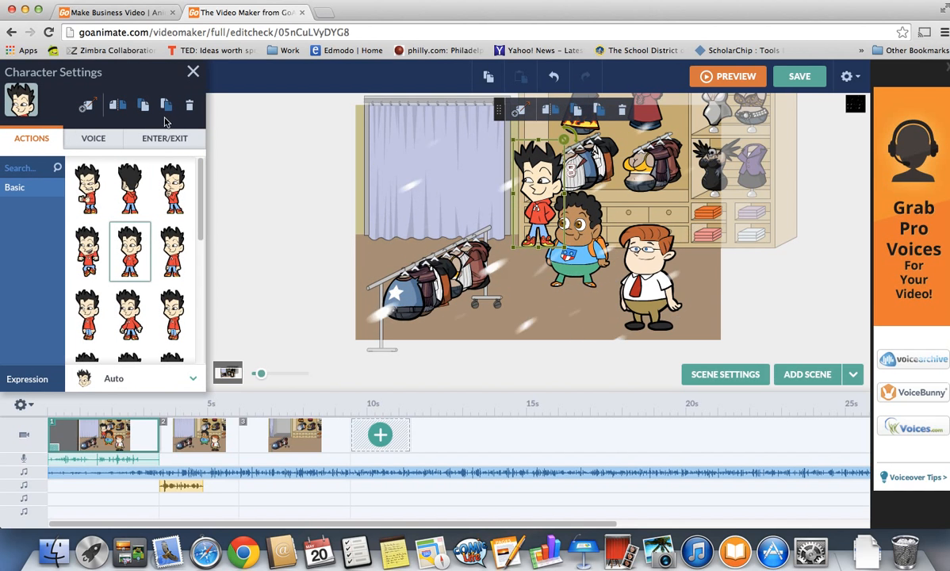
pyautogui.click(164, 138)
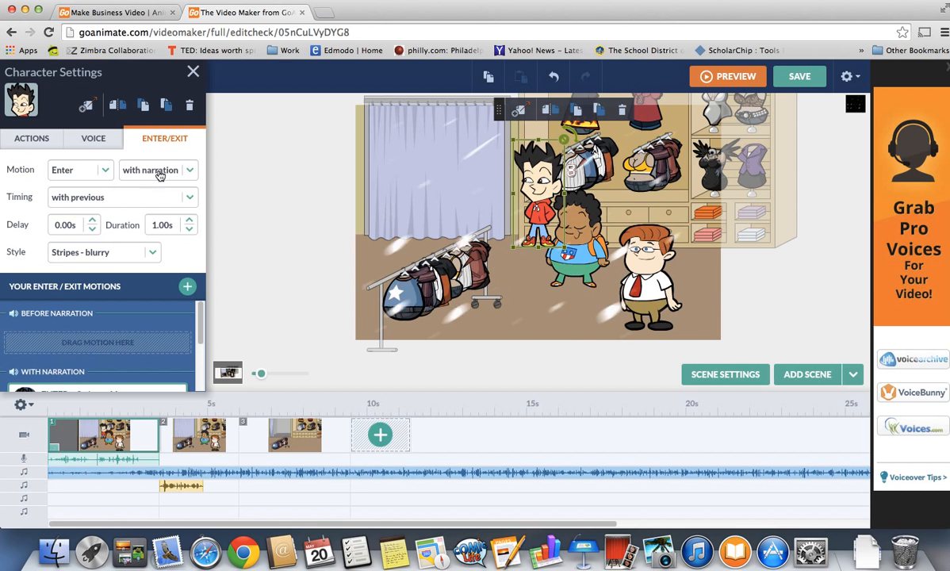
pyautogui.click(159, 176)
pyautogui.click(215, 135)
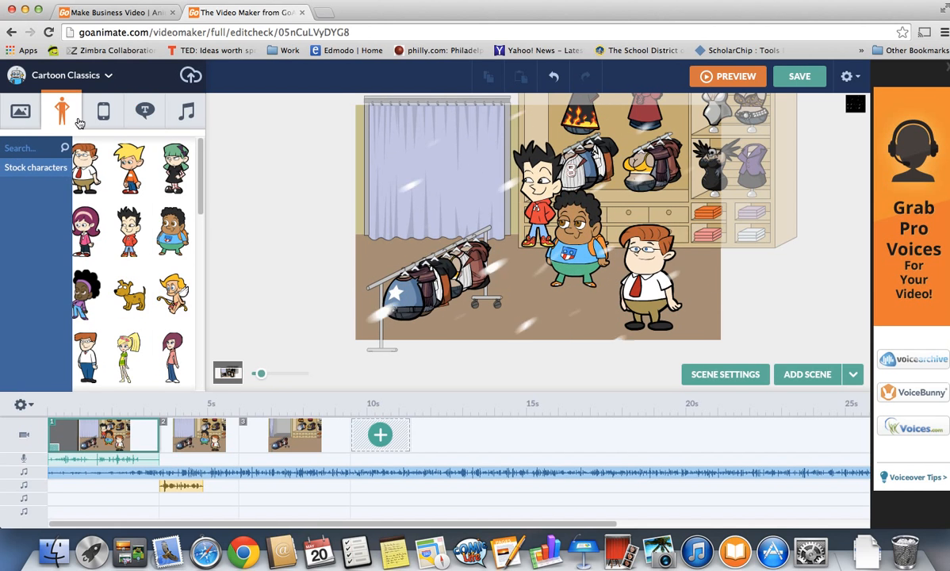
# Step: Try the living room background on the first scene and replace it with the doughnut shop background
pyautogui.click(21, 114)
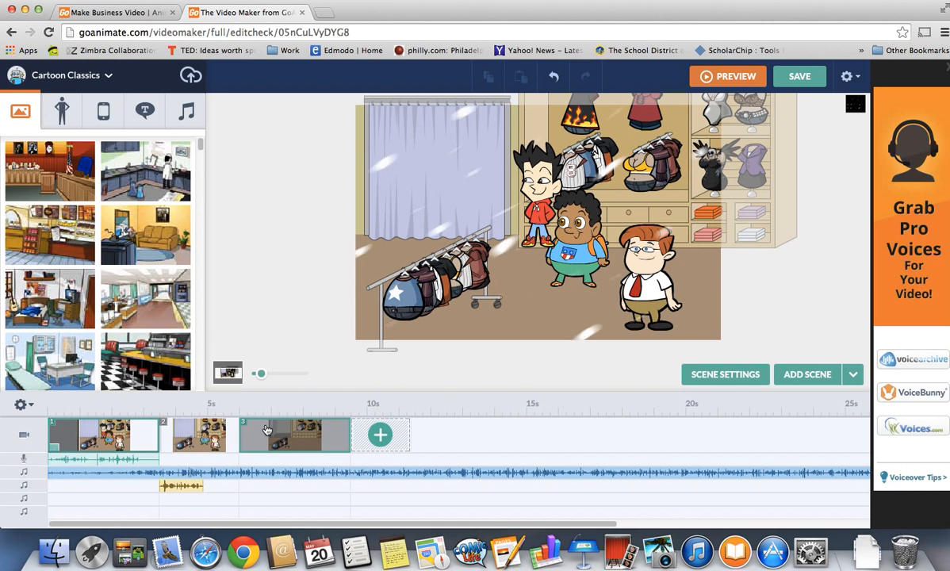
pyautogui.click(168, 308)
pyautogui.moveTo(169, 307); pyautogui.dragTo(333, 455)
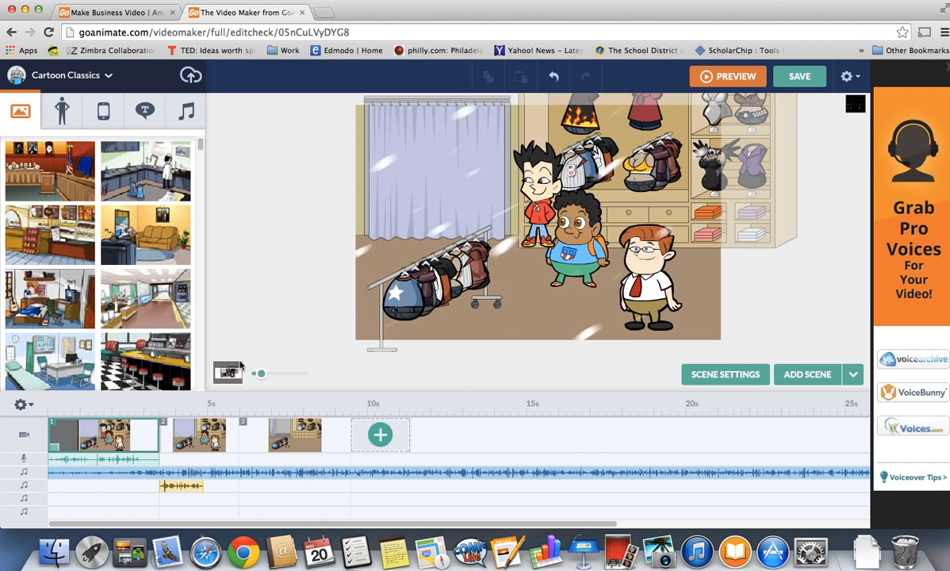
pyautogui.click(163, 257)
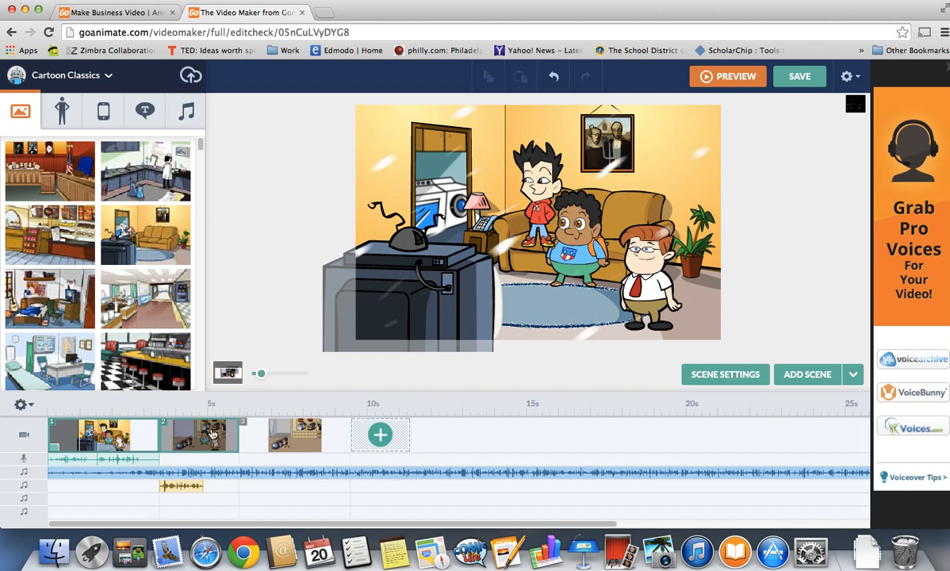
pyautogui.click(262, 435)
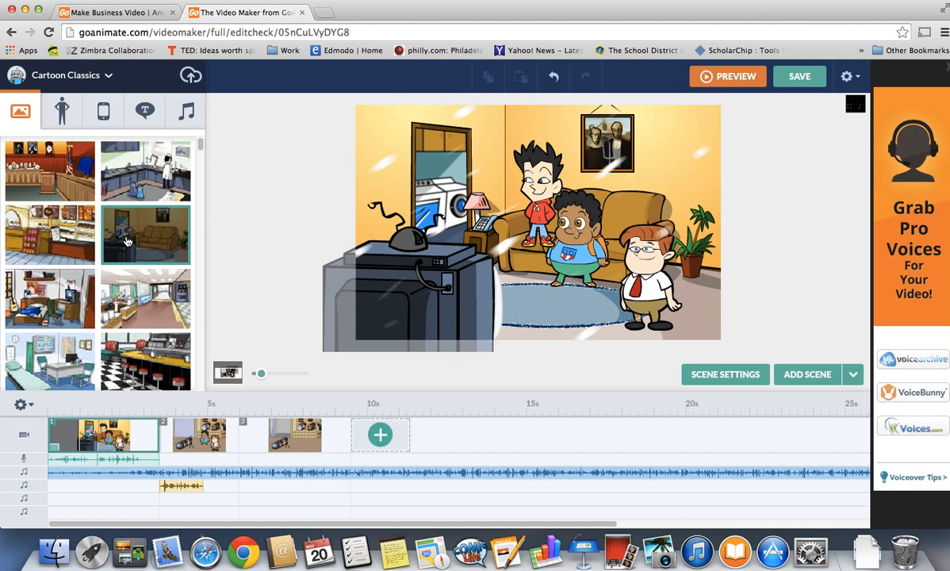
pyautogui.click(79, 248)
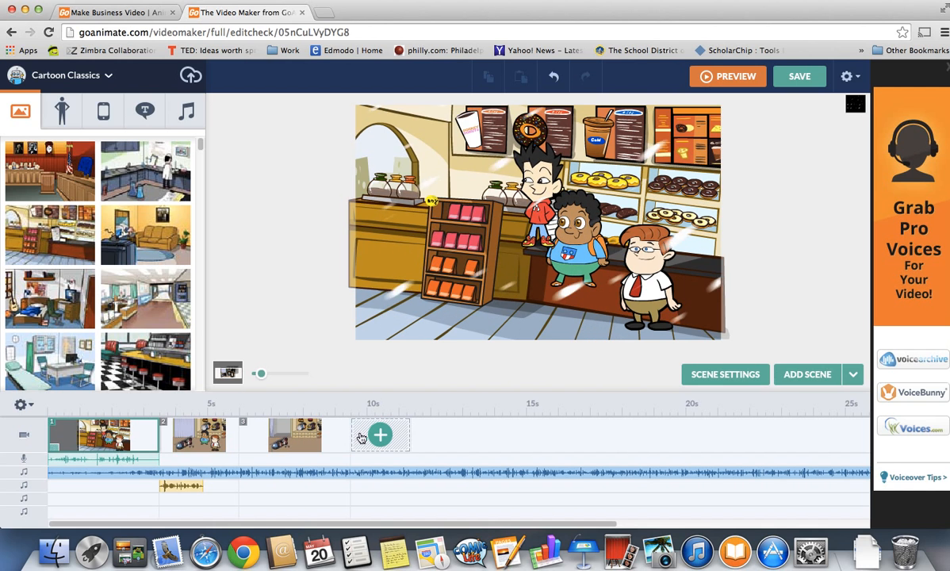
# Step: Add a fourth scene at the end and change the third scene's background to the science lab
pyautogui.click(280, 449)
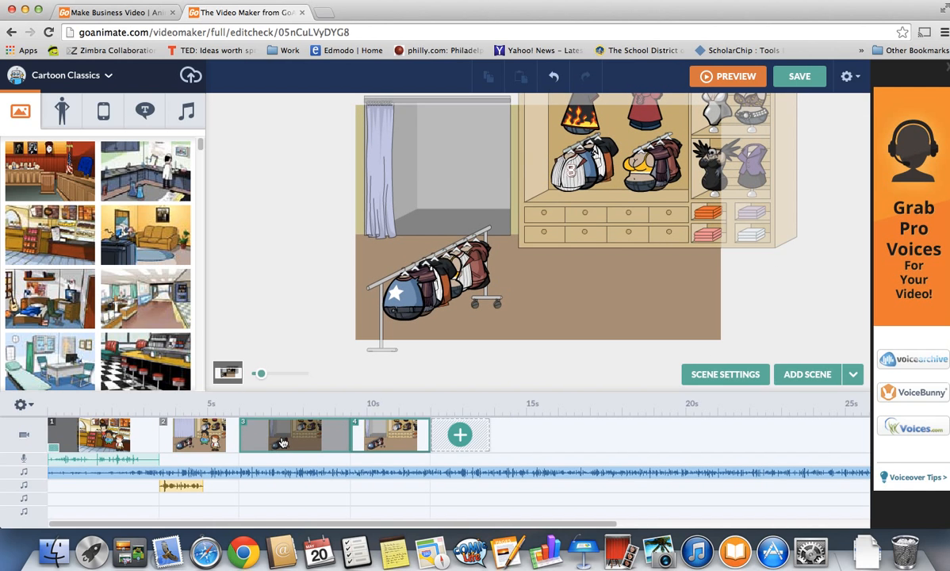
pyautogui.click(360, 435)
pyautogui.rightClick(288, 421)
pyautogui.click(151, 184)
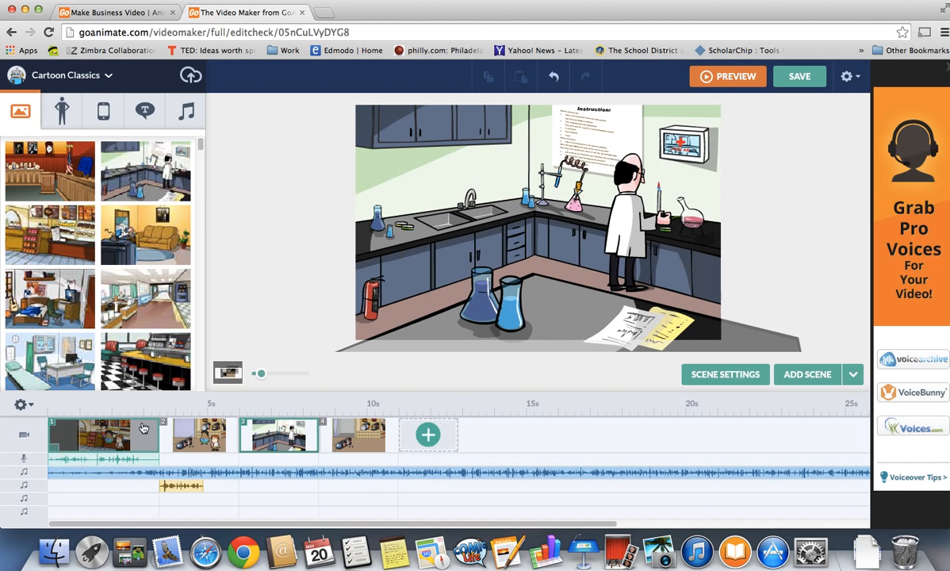
# Step: Look at the scene options available for the second and first scenes and dismiss them
pyautogui.rightClick(114, 436)
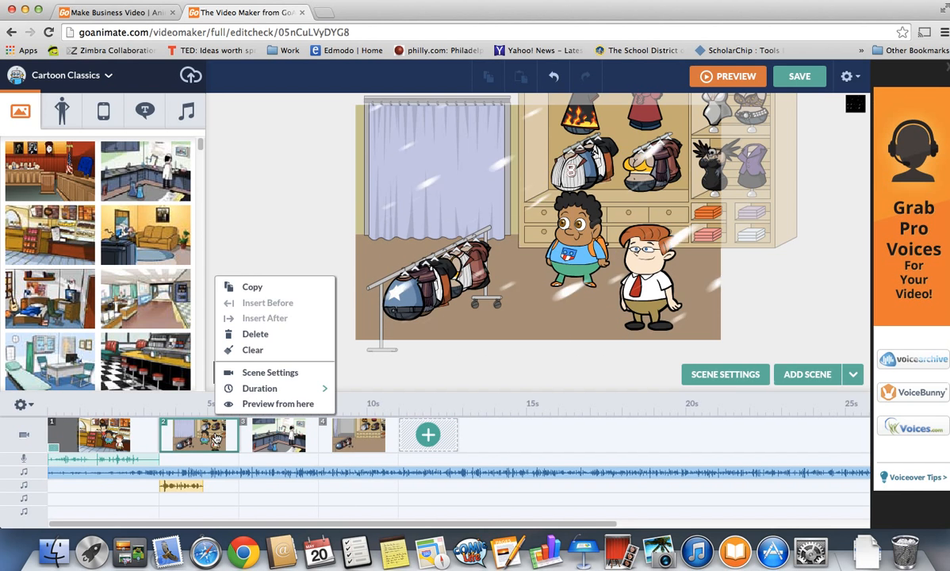
pyautogui.rightClick(114, 436)
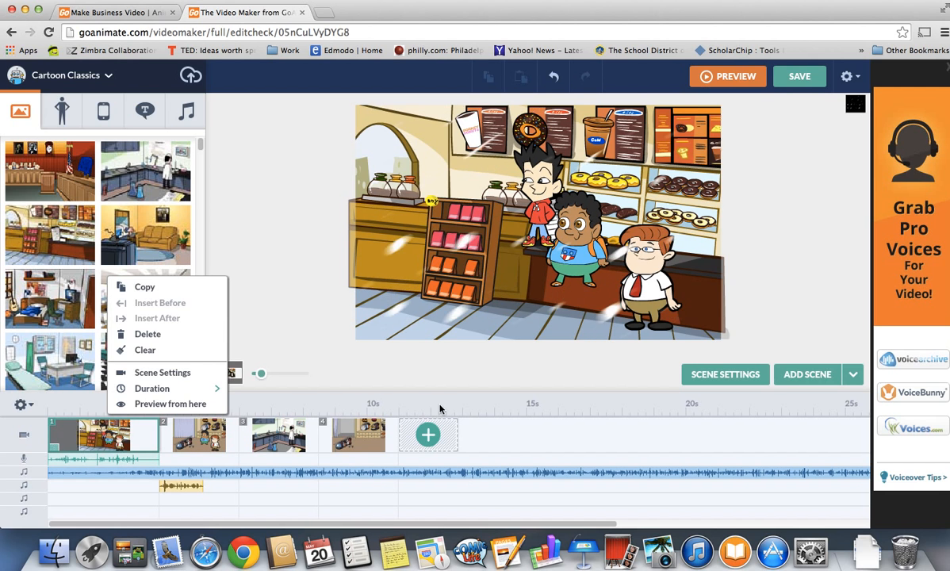
pyautogui.click(497, 428)
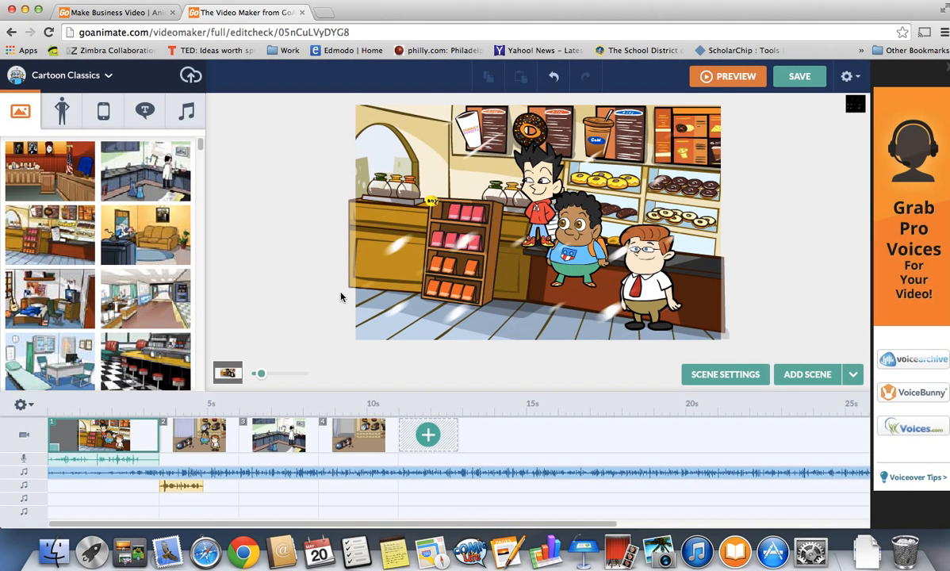
# Step: Save the Test video as Private for sharing and allow Flash Player local storage
pyautogui.click(797, 80)
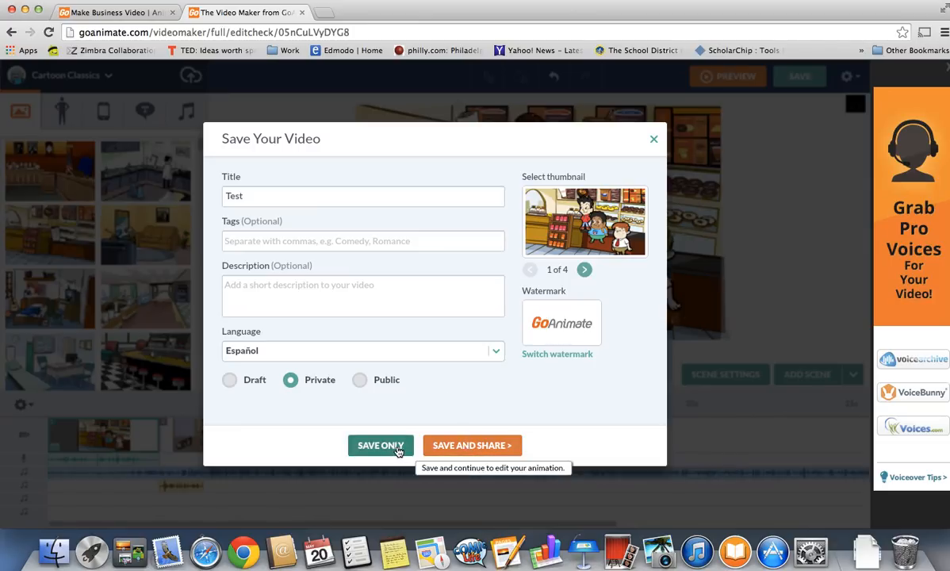
pyautogui.click(446, 452)
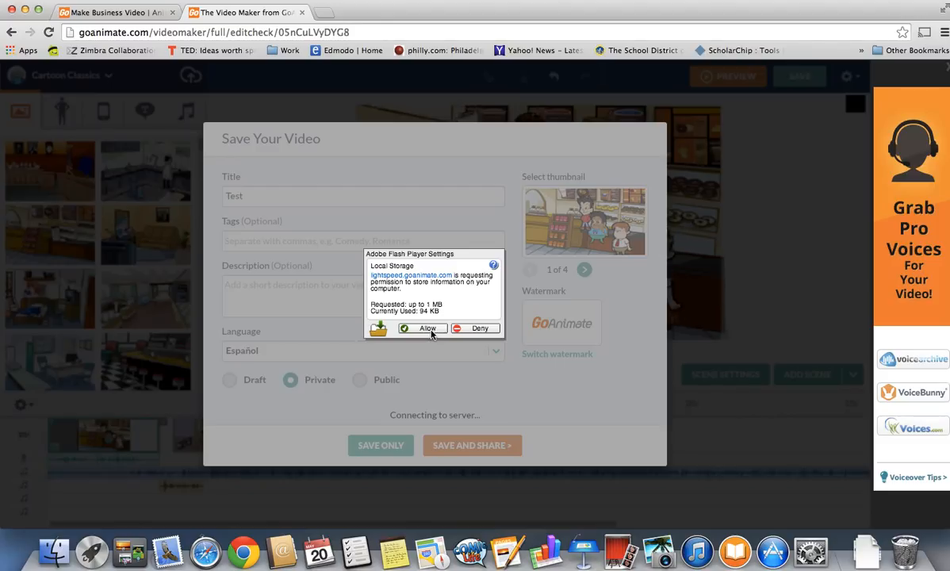
pyautogui.click(431, 333)
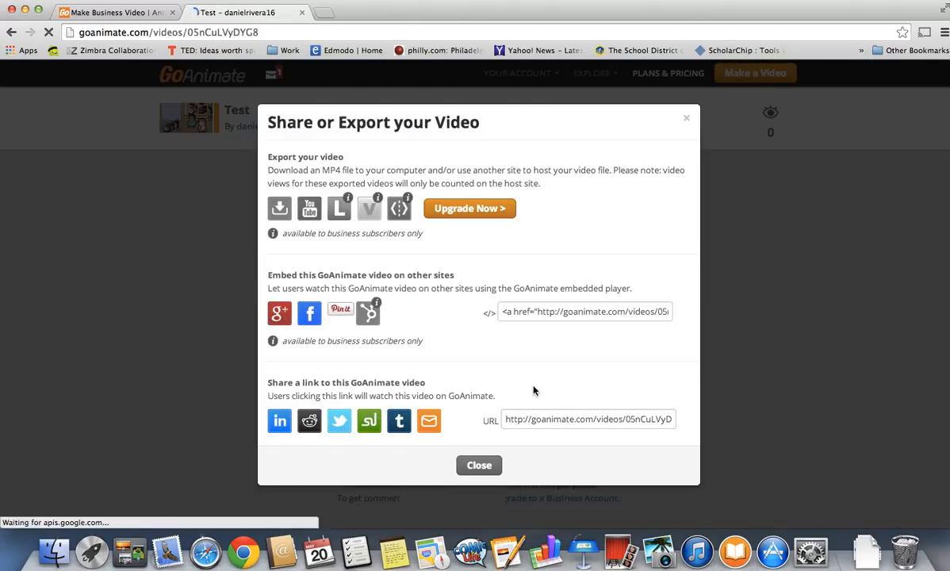
# Step: Select the video's share link URL and close the sharing options to return to the video page
pyautogui.click(555, 419)
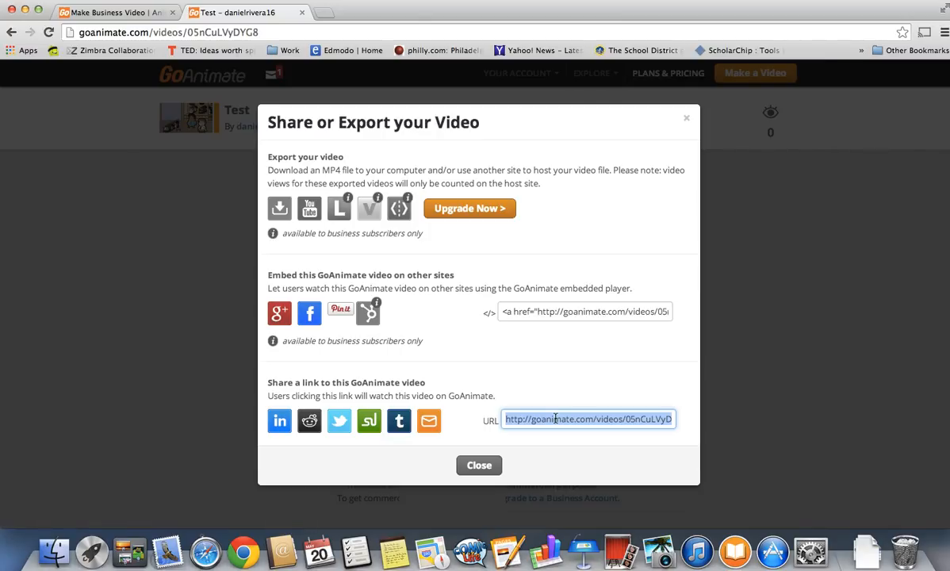
pyautogui.click(481, 465)
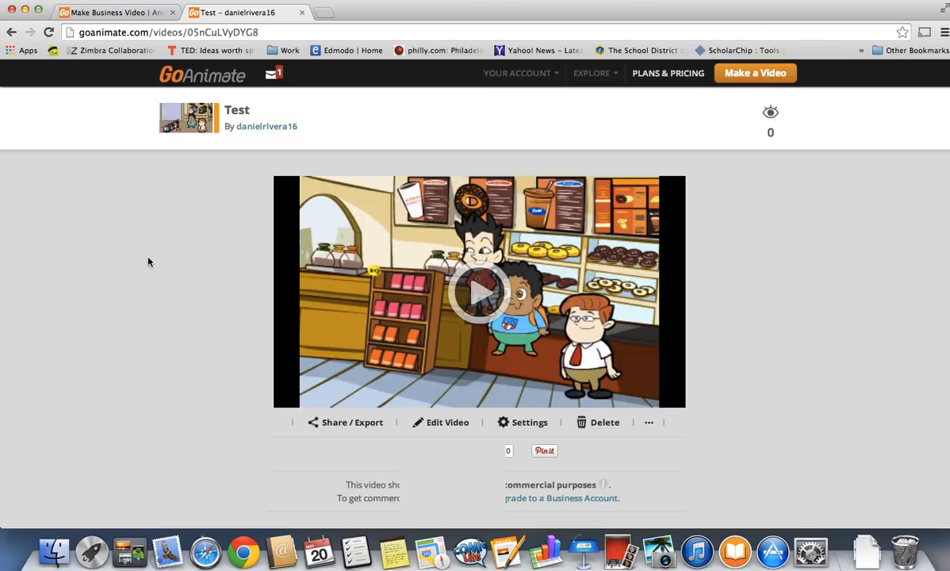